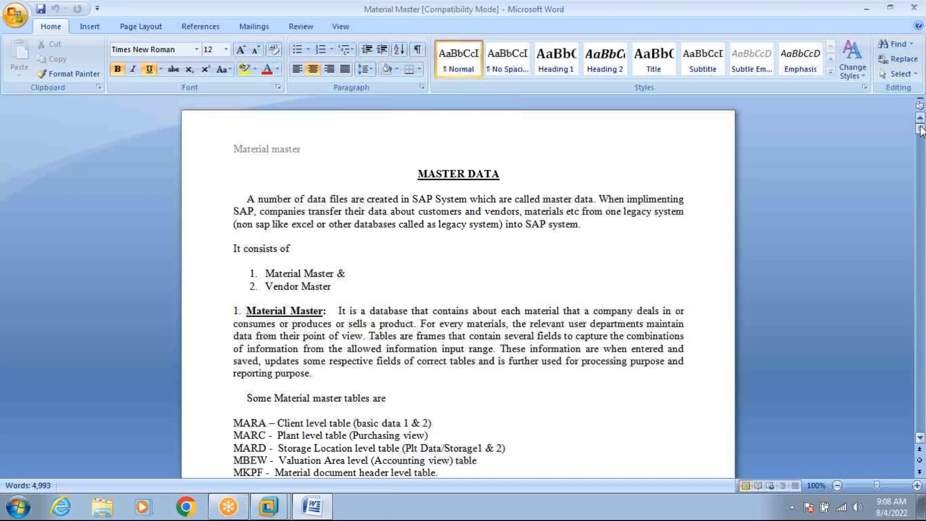
Step: Look through the Material Master notes up to the price control indicators section and its moving average price example
{"action": "left_click_drag", "start_coordinate": [921, 128], "coordinate": [922, 234]}
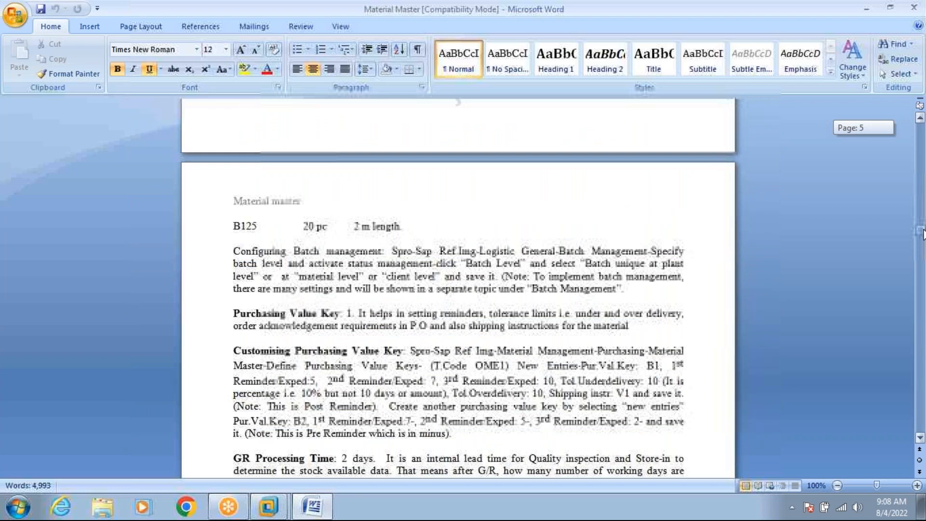
{"action": "left_click_drag", "start_coordinate": [922, 234], "coordinate": [922, 270]}
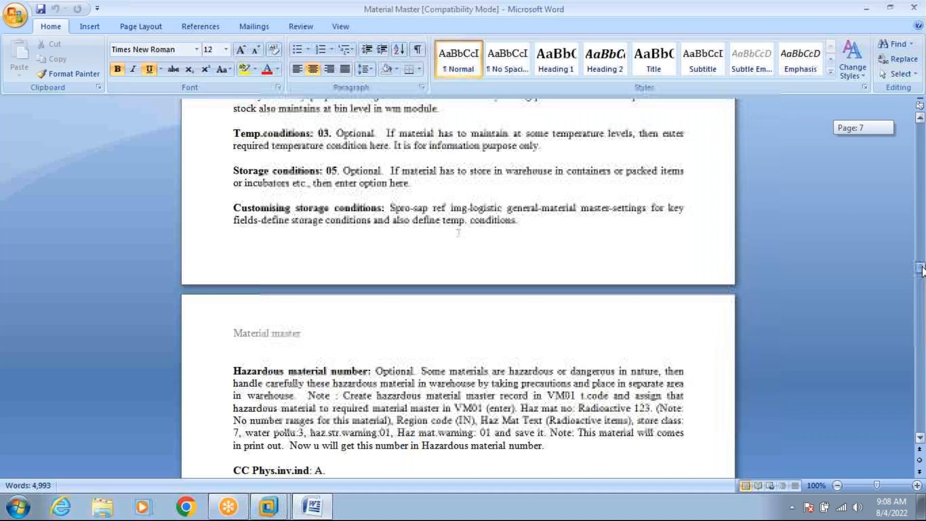
{"action": "left_click_drag", "start_coordinate": [922, 270], "coordinate": [921, 275]}
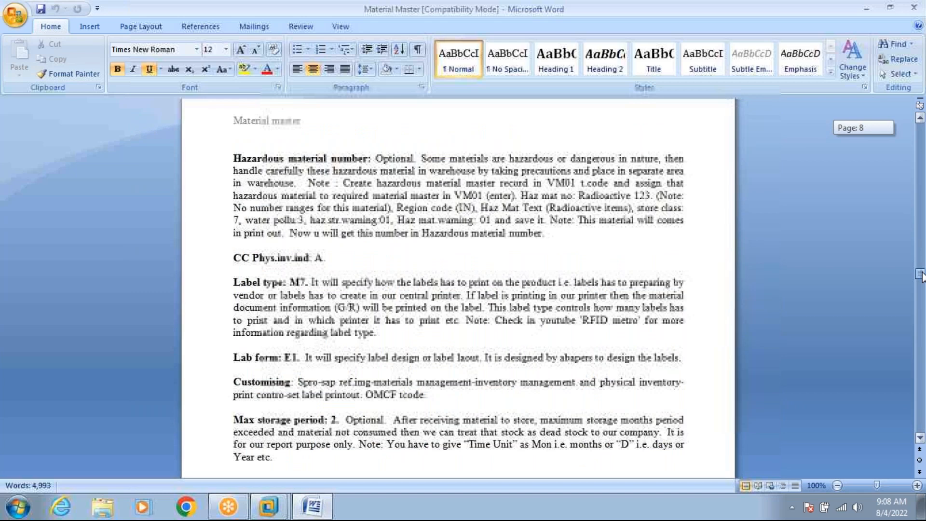
{"action": "left_click_drag", "start_coordinate": [921, 275], "coordinate": [921, 299]}
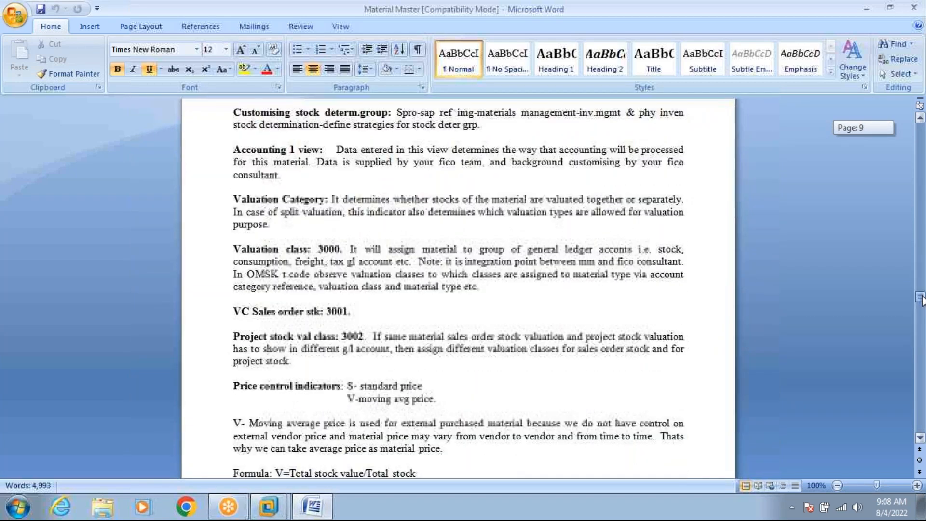
{"action": "left_click_drag", "start_coordinate": [921, 299], "coordinate": [922, 304]}
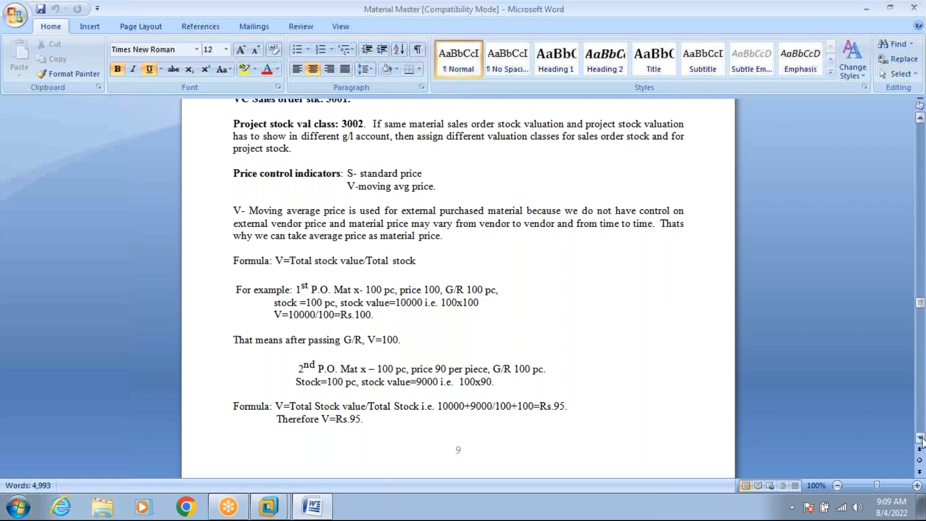
Step: Read the standard price explanation for in-house products and its worked example on the page after the moving average price example
{"action": "scroll", "coordinate": [921, 438], "scroll_direction": "down", "scroll_amount": 4}
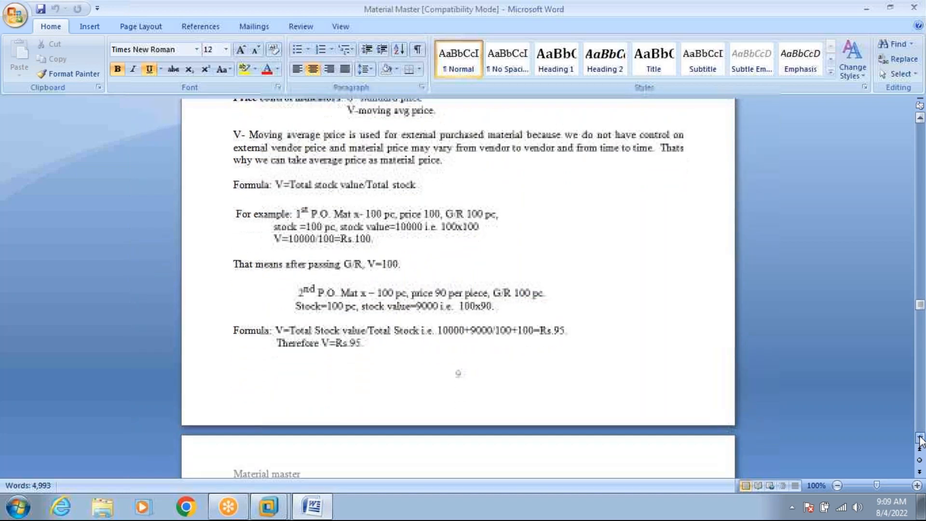
{"action": "scroll", "coordinate": [920, 439], "scroll_direction": "down", "scroll_amount": 1}
{"action": "scroll", "coordinate": [920, 439], "scroll_direction": "down", "scroll_amount": 5}
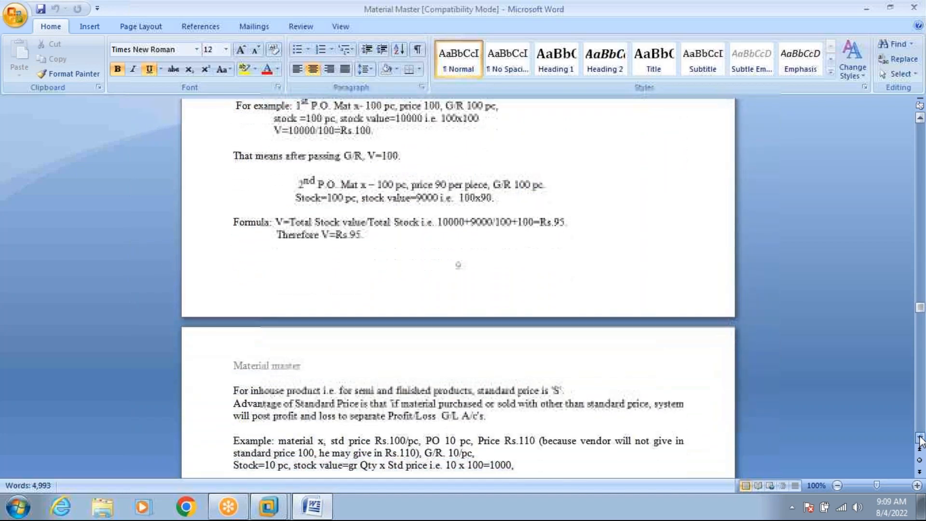
{"action": "scroll", "coordinate": [921, 439], "scroll_direction": "down", "scroll_amount": 5}
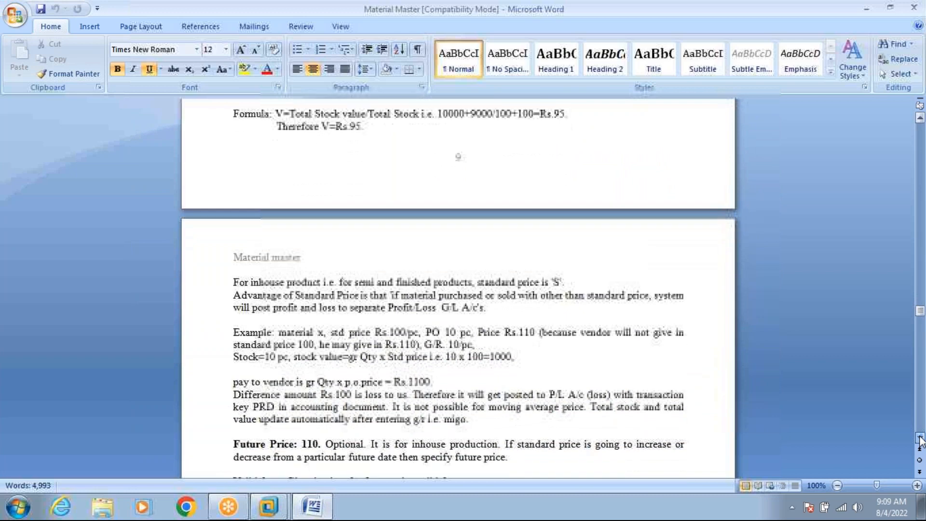
{"action": "scroll", "coordinate": [921, 439], "scroll_direction": "down", "scroll_amount": 3}
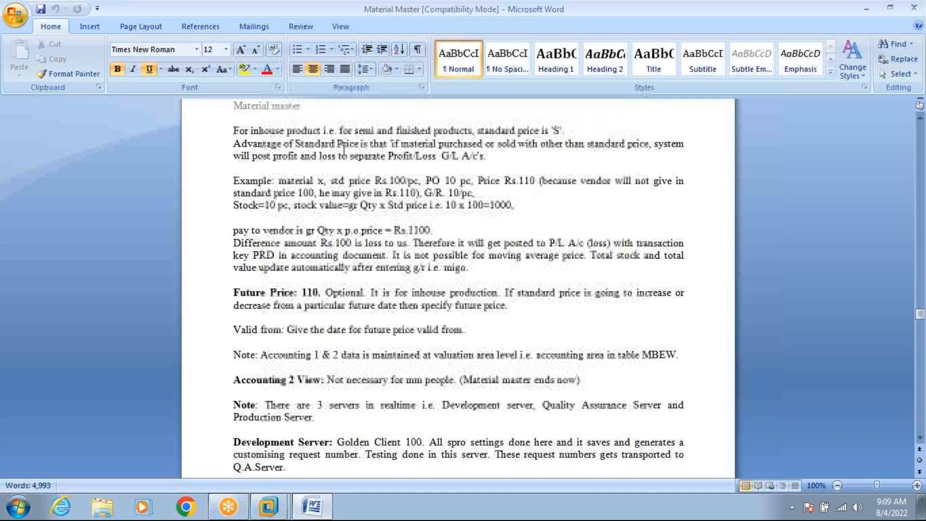
{"action": "left_click", "coordinate": [391, 158]}
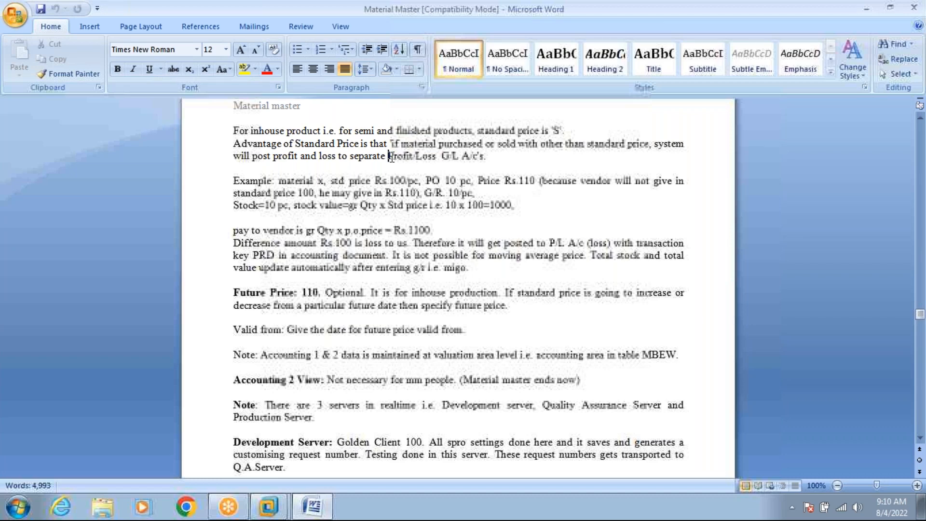
{"action": "left_click", "coordinate": [495, 184]}
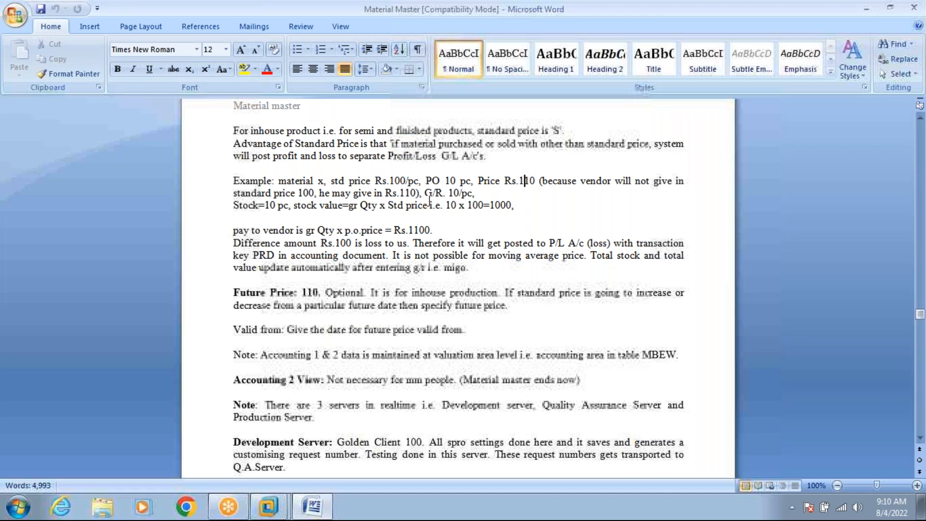
{"action": "left_click", "coordinate": [396, 180]}
Step: Switch to SAP in the VMware virtual machine, leave the material display and start transaction mm01
{"action": "left_click", "coordinate": [276, 498]}
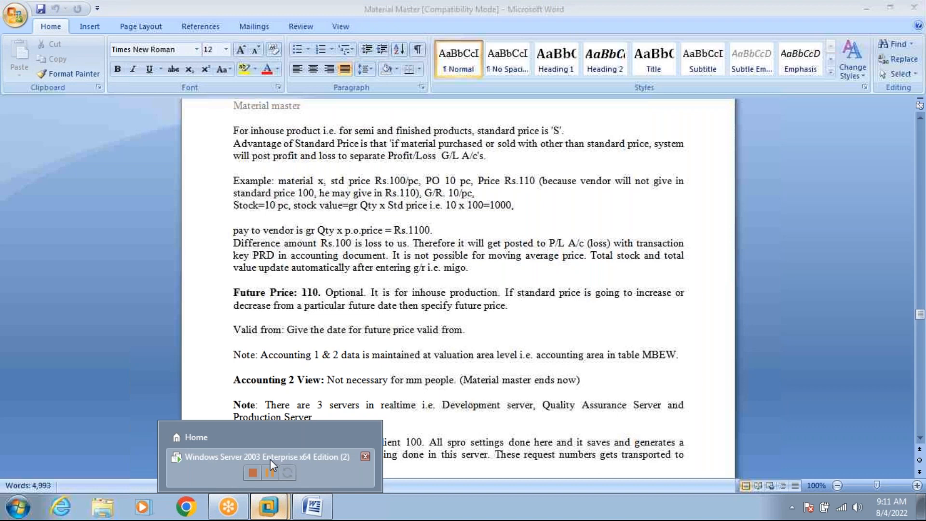
{"action": "left_click", "coordinate": [270, 459]}
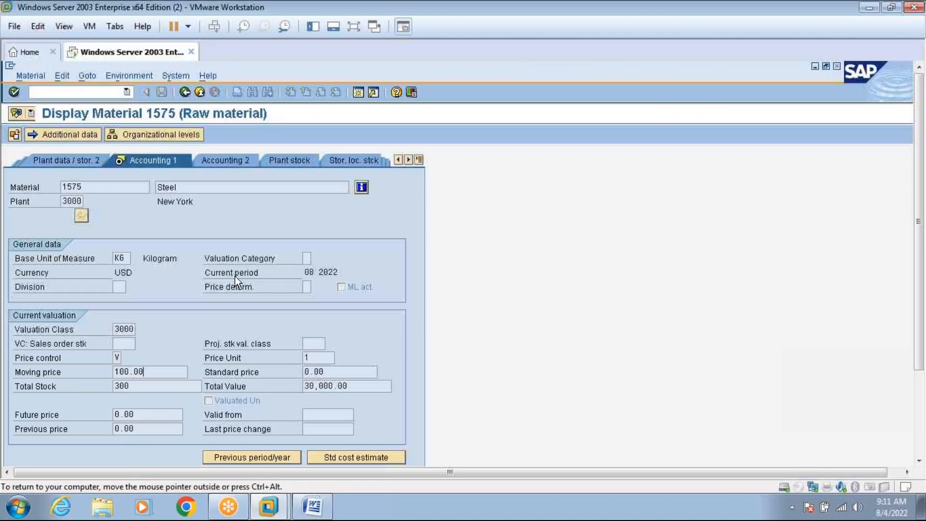
{"action": "left_click", "coordinate": [200, 92]}
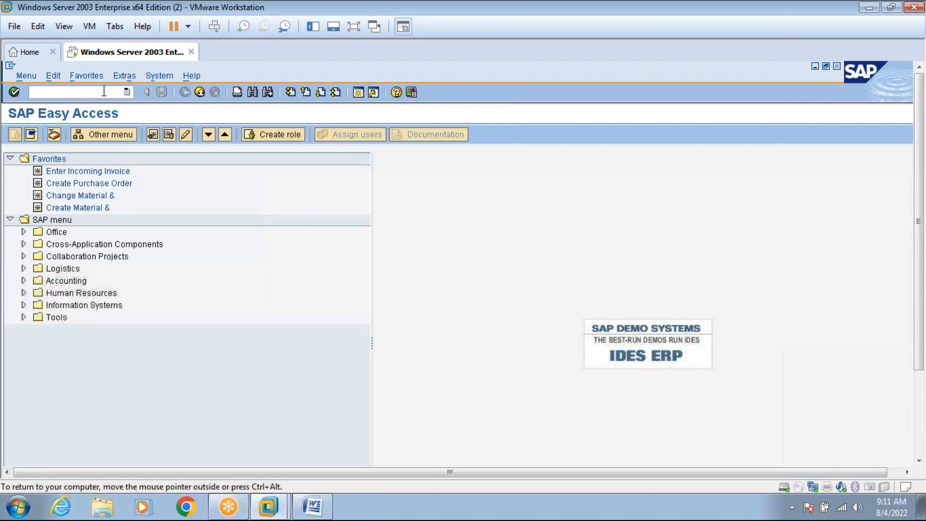
{"action": "type", "text": "mm01"}
{"action": "key", "text": "Return"}
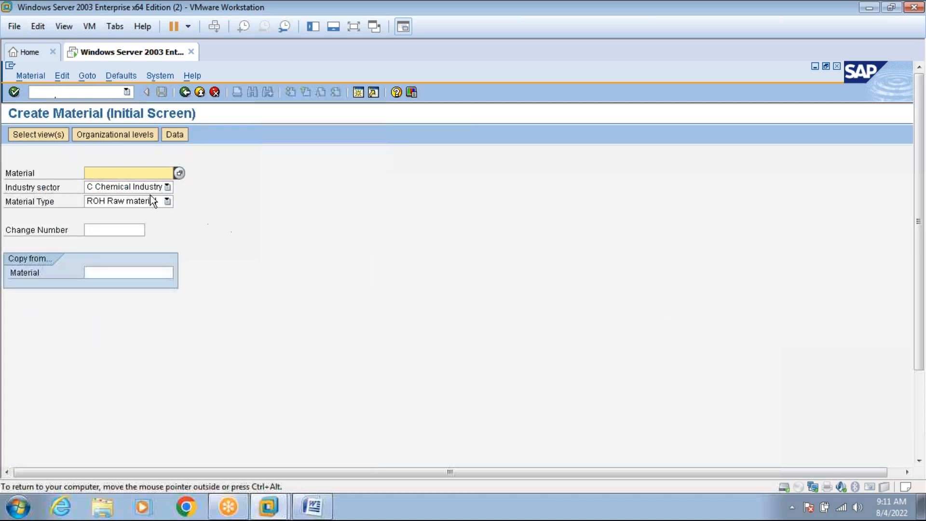
Step: Set the new material's industry sector to 5 Leather Industry
{"action": "left_click", "coordinate": [157, 188]}
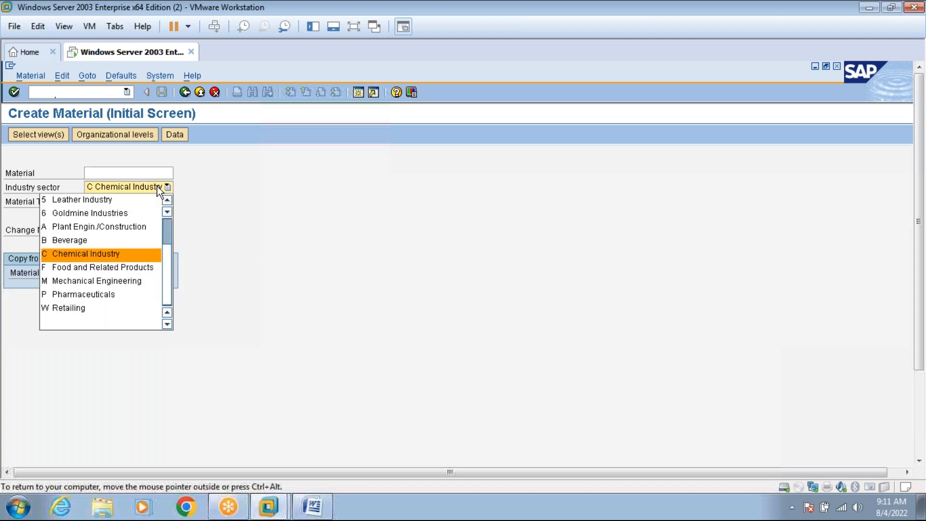
{"action": "left_click", "coordinate": [158, 186]}
{"action": "left_click", "coordinate": [157, 186]}
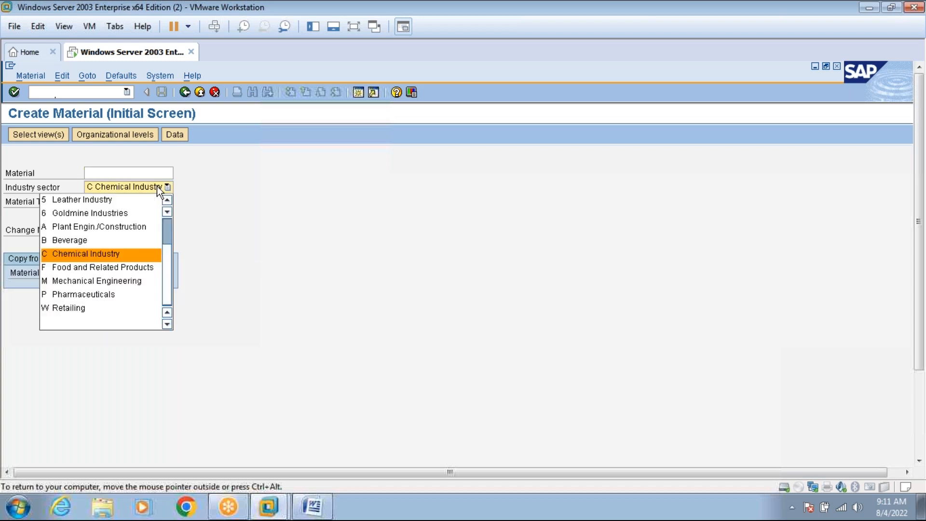
{"action": "left_click", "coordinate": [105, 201]}
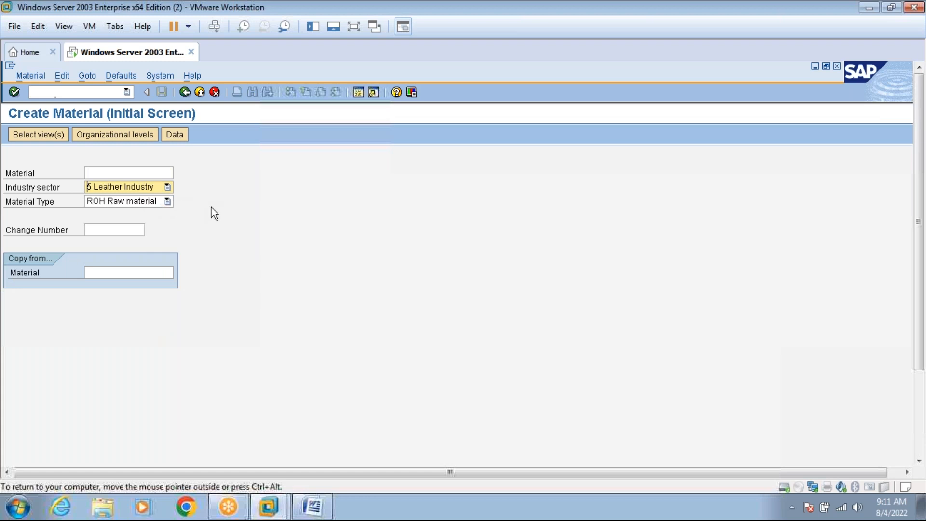
Step: Set the material type to HALB Semi-finished product
{"action": "left_click", "coordinate": [157, 202]}
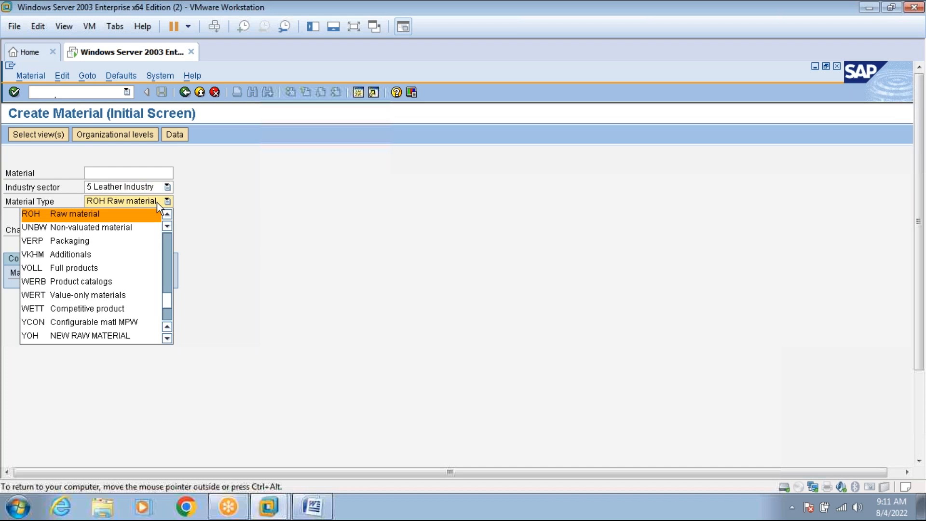
{"action": "scroll", "coordinate": [168, 247], "scroll_direction": "up", "scroll_amount": 3}
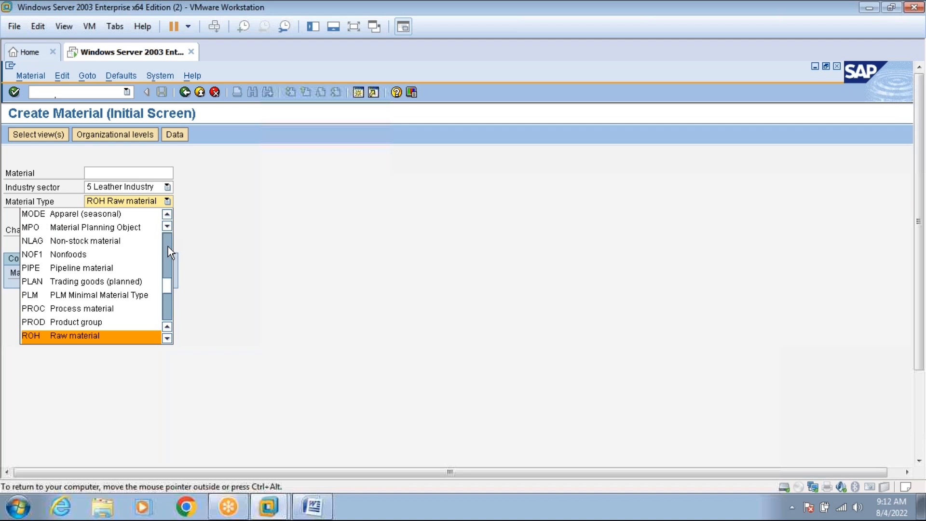
{"action": "scroll", "coordinate": [167, 247], "scroll_direction": "up", "scroll_amount": 3}
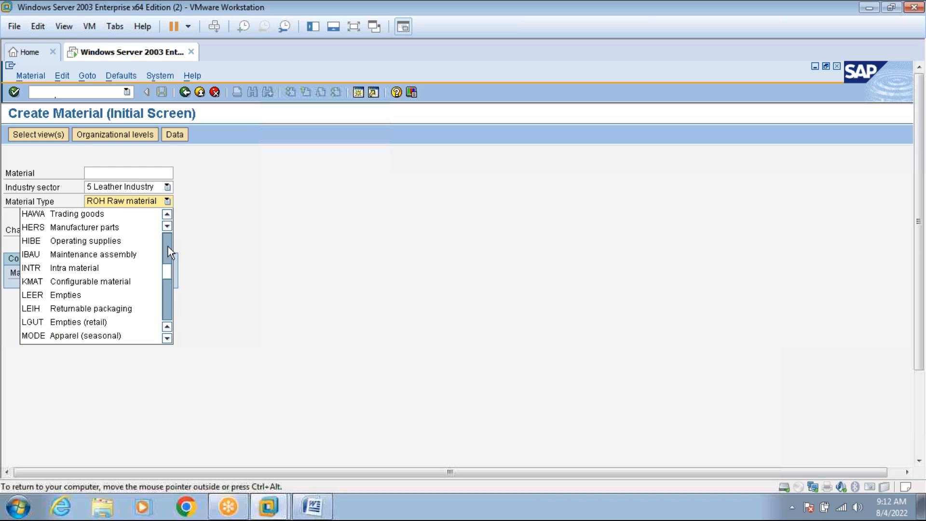
{"action": "scroll", "coordinate": [168, 248], "scroll_direction": "up", "scroll_amount": 3}
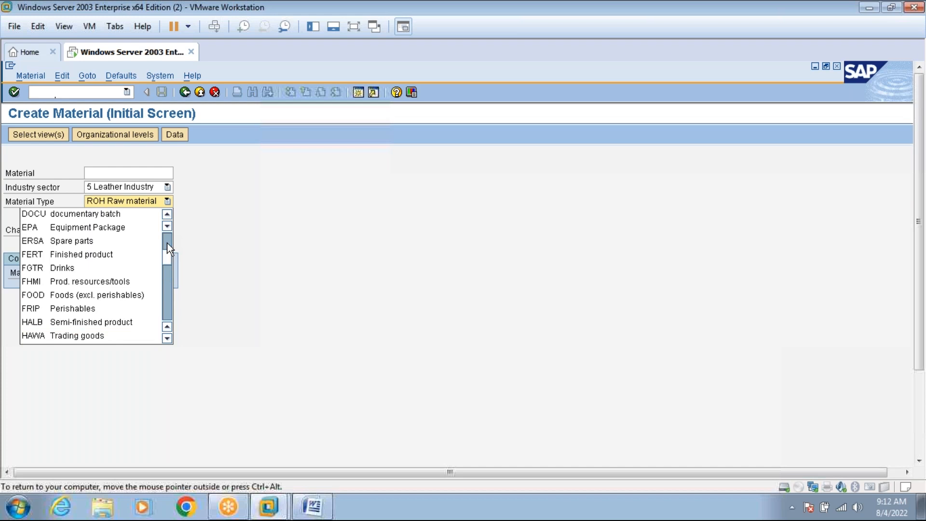
{"action": "scroll", "coordinate": [167, 237], "scroll_direction": "up", "scroll_amount": 3}
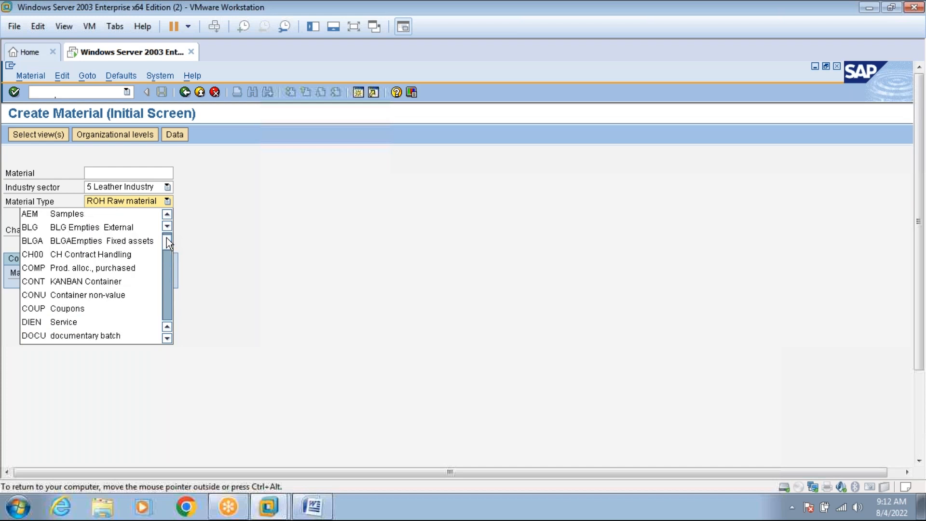
{"action": "scroll", "coordinate": [164, 302], "scroll_direction": "down", "scroll_amount": 3}
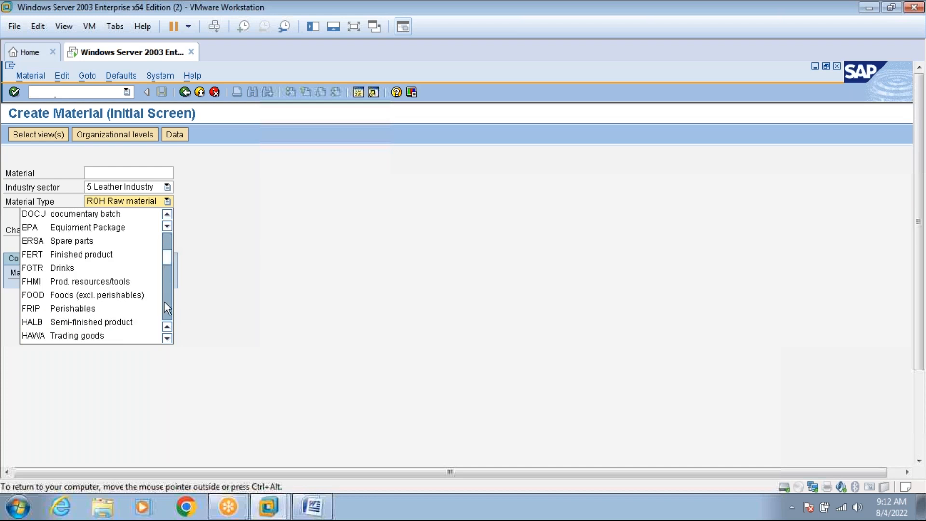
{"action": "left_click", "coordinate": [80, 323]}
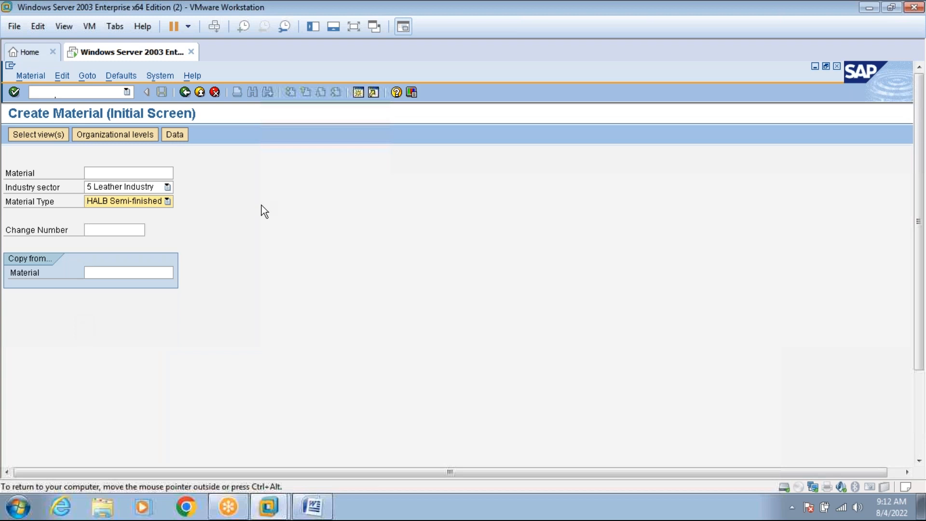
Step: Accept the preselected material views and enter plant 3000 with storage location 0001 as the organizational levels
{"action": "key", "text": "Return"}
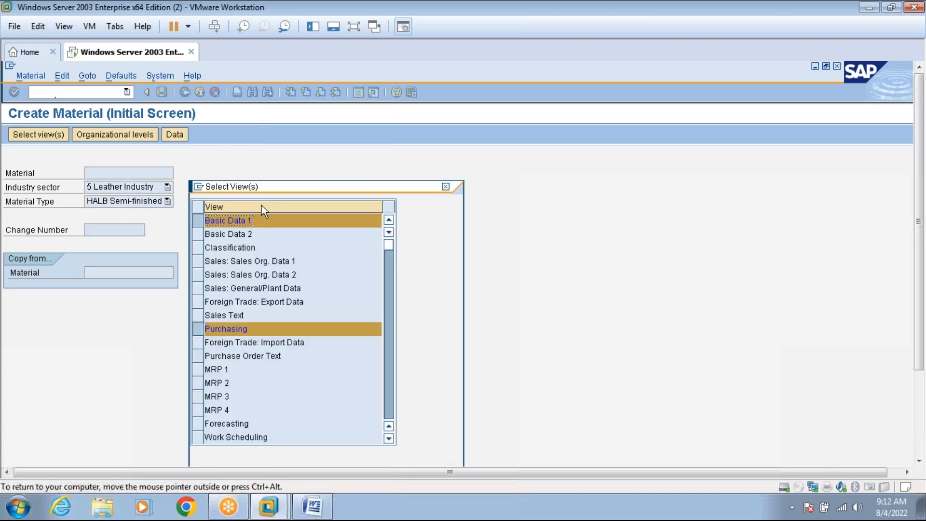
{"action": "left_click_drag", "start_coordinate": [305, 183], "coordinate": [308, 74]}
{"action": "left_click", "coordinate": [258, 402]}
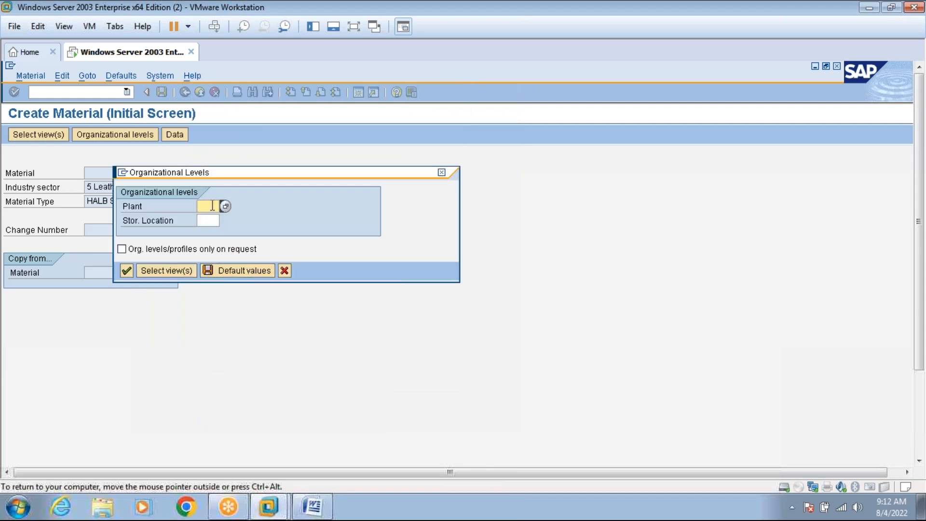
{"action": "type", "text": "3000"}
{"action": "left_click", "coordinate": [209, 223]}
{"action": "type", "text": "0001"}
{"action": "key", "text": "Return"}
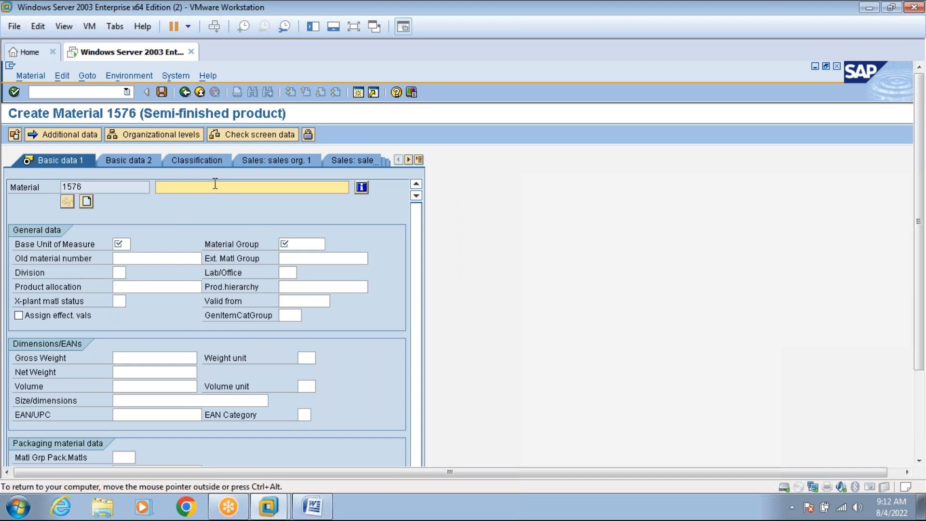
Step: Describe the material as Leather Shoes and set its base unit of measure to ea
{"action": "type", "text": "Leather Shoes"}
{"action": "left_click", "coordinate": [127, 254]}
{"action": "left_click", "coordinate": [125, 244]}
{"action": "type", "text": "ea"}
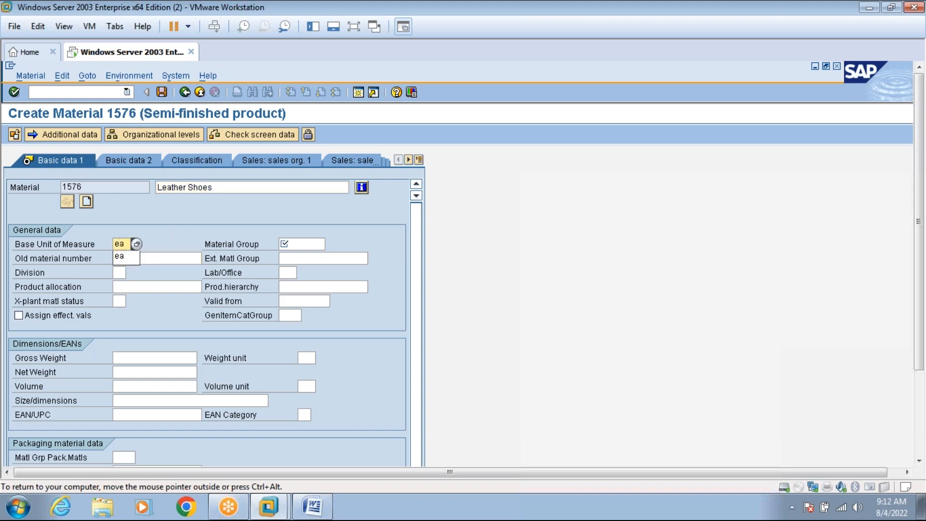
Step: Find the material group by searching for leather, assign group 016 and continue to the Purchasing view
{"action": "left_click", "coordinate": [293, 244]}
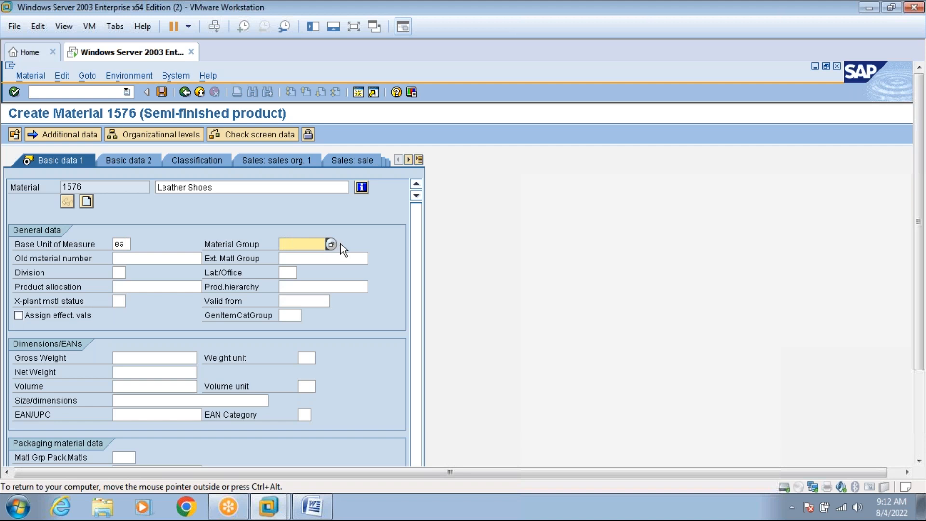
{"action": "left_click", "coordinate": [331, 244]}
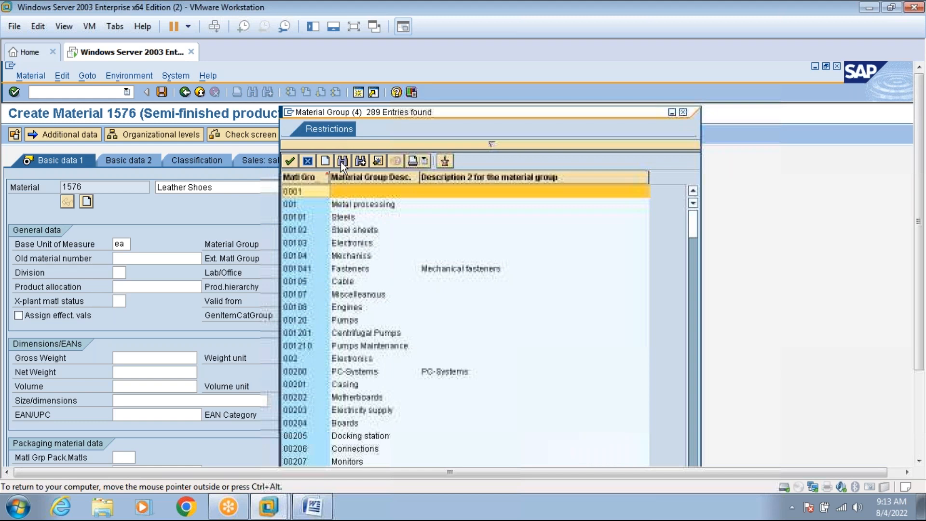
{"action": "left_click", "coordinate": [341, 161]}
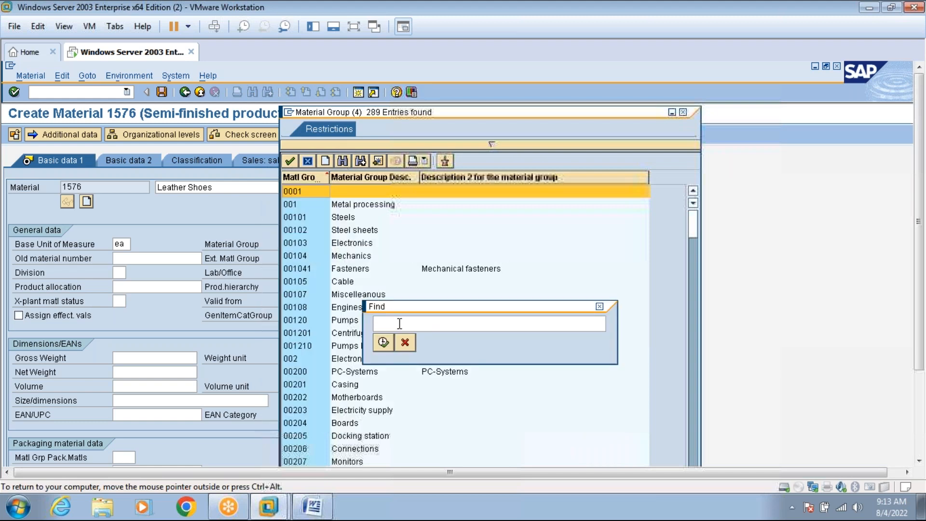
{"action": "type", "text": "leather"}
{"action": "key", "text": "Return"}
{"action": "double_click", "coordinate": [308, 193]}
{"action": "key", "text": "Return"}
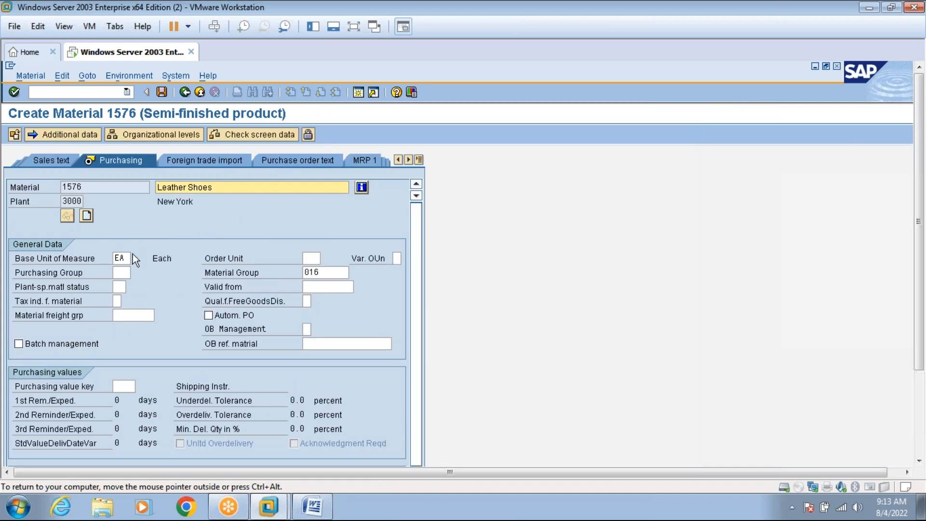
Step: Set the purchasing group to raj and continue to the Plant data / stor. 1 view
{"action": "left_click", "coordinate": [123, 272]}
{"action": "left_click", "coordinate": [123, 273]}
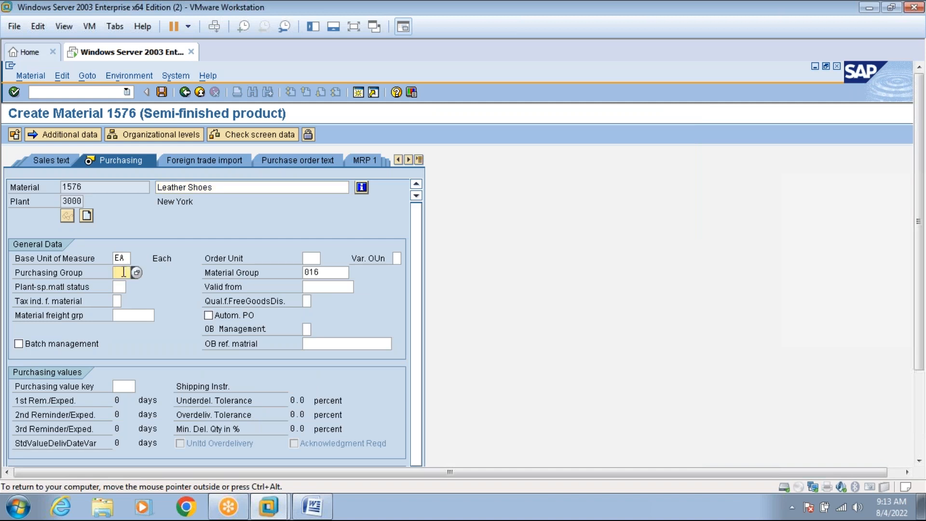
{"action": "type", "text": "raj"}
{"action": "key", "text": "Return"}
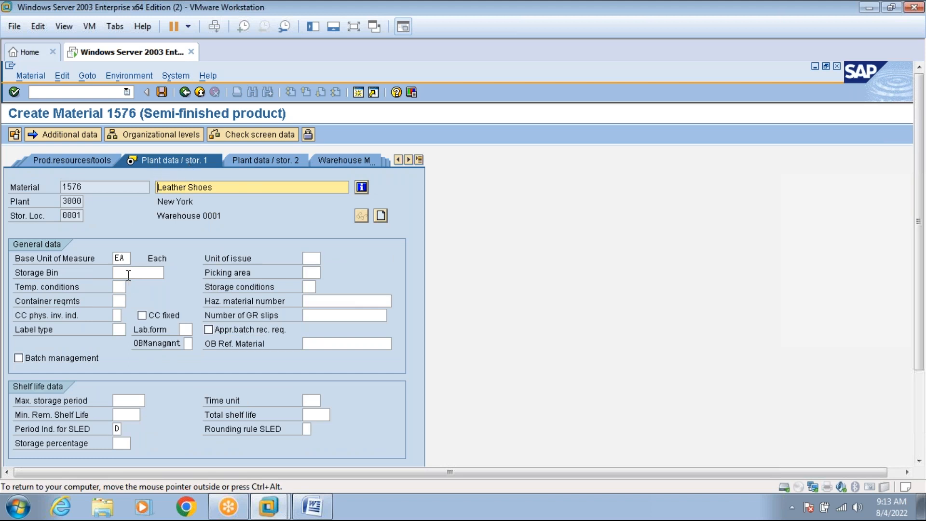
Step: Continue to the Accounting 1 view and enter valuation class 3000 for the Leather Shoes material
{"action": "key", "text": "Return"}
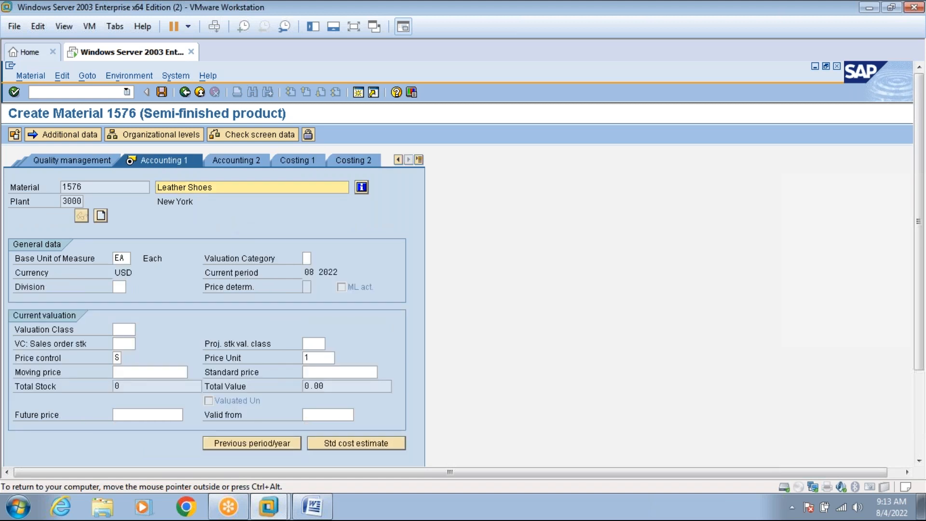
{"action": "left_click", "coordinate": [126, 329]}
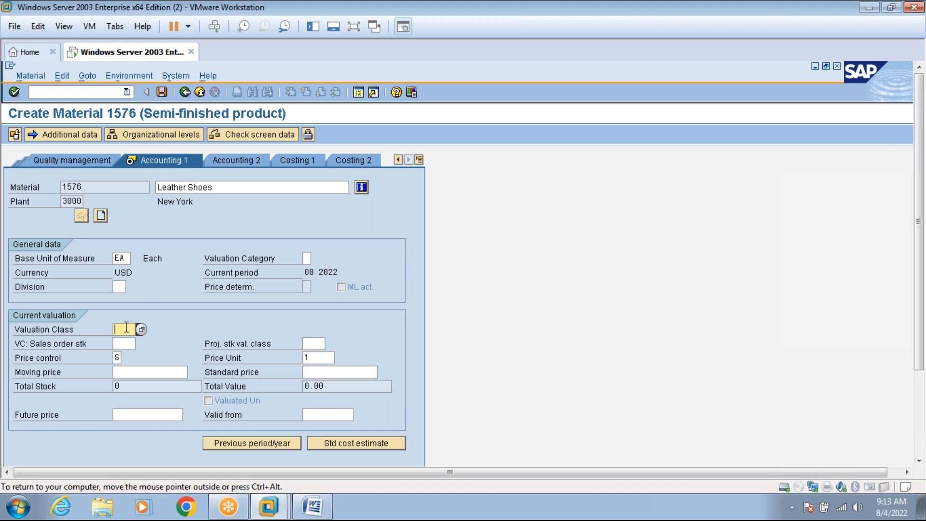
{"action": "type", "text": "3000"}
Step: With price control S, set the standard price to 600 and try to save the material
{"action": "left_click", "coordinate": [118, 358]}
{"action": "left_click", "coordinate": [317, 375]}
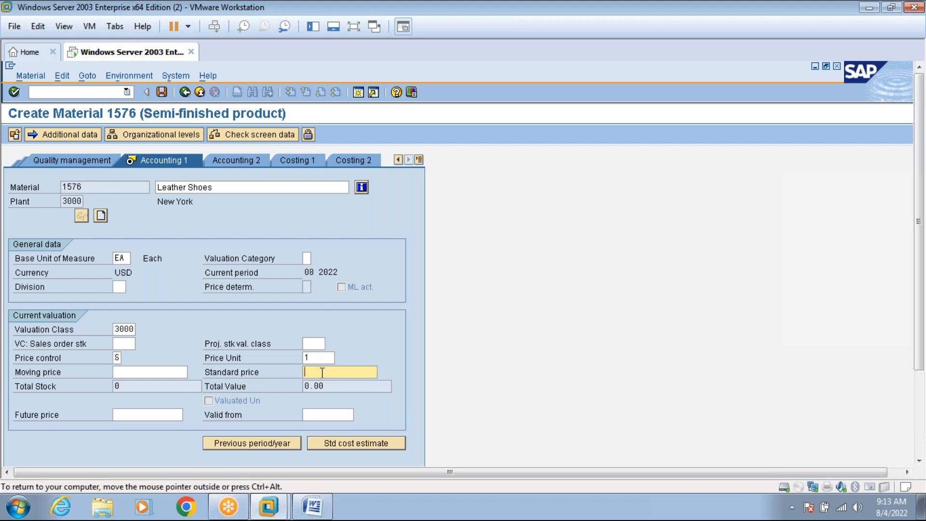
{"action": "left_click", "coordinate": [118, 357]}
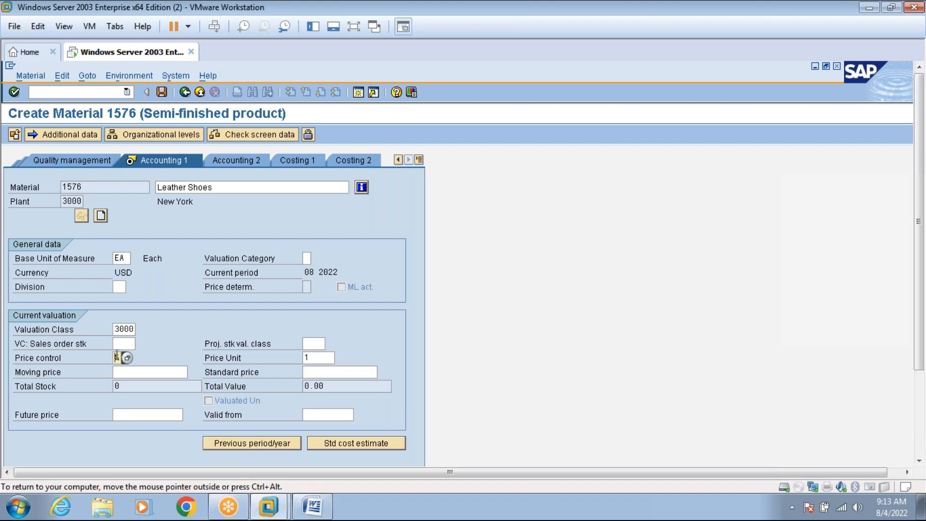
{"action": "left_click", "coordinate": [122, 373]}
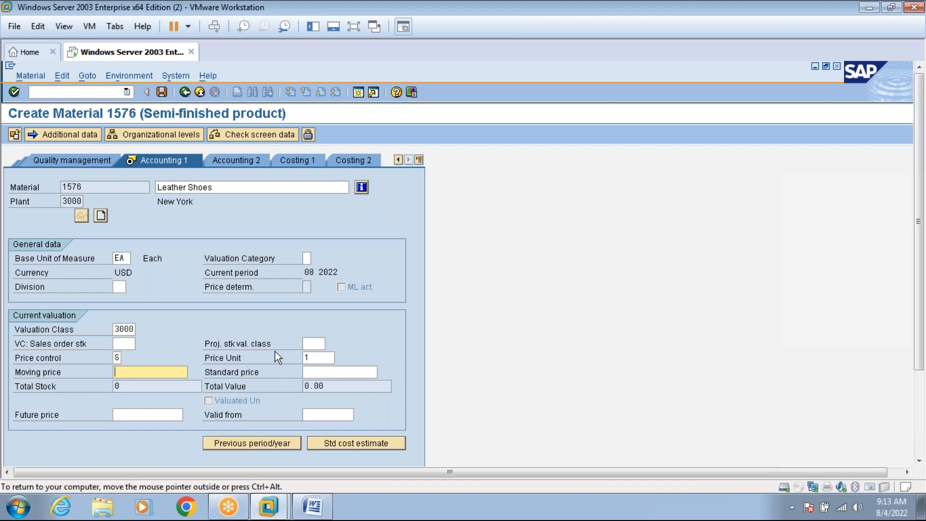
{"action": "left_click", "coordinate": [115, 358]}
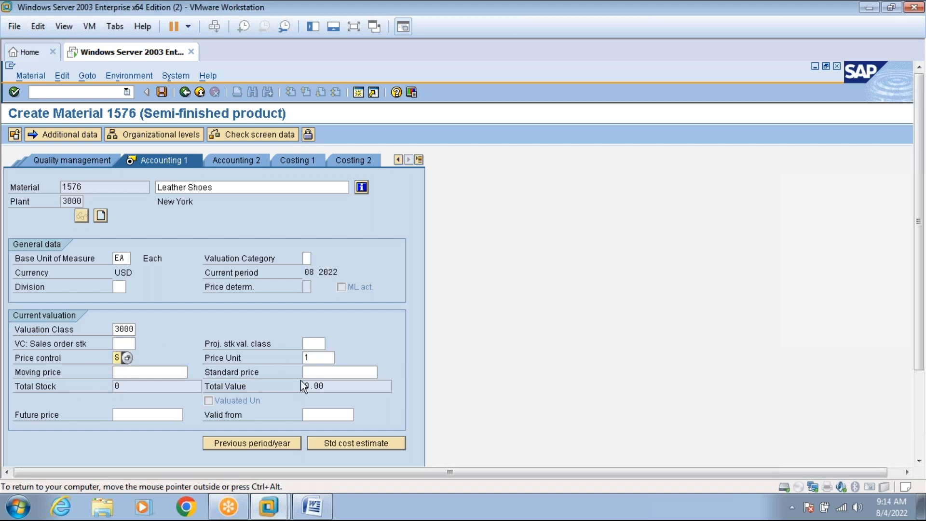
{"action": "left_click", "coordinate": [326, 372]}
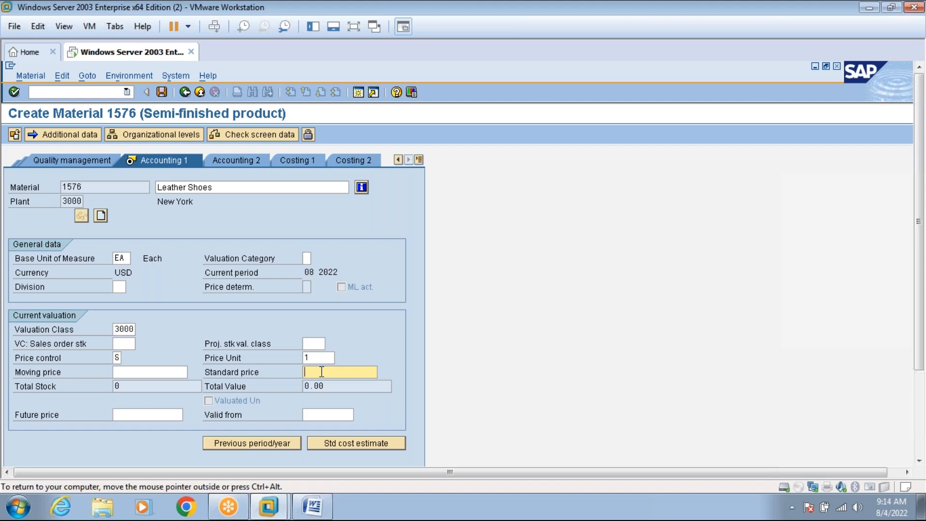
{"action": "type", "text": "600"}
{"action": "key", "text": "Return"}
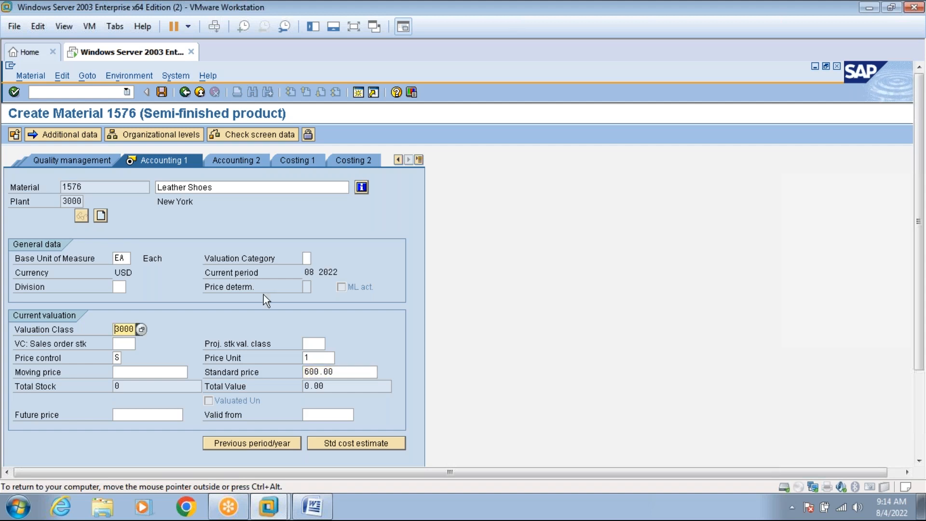
{"action": "left_click", "coordinate": [161, 92]}
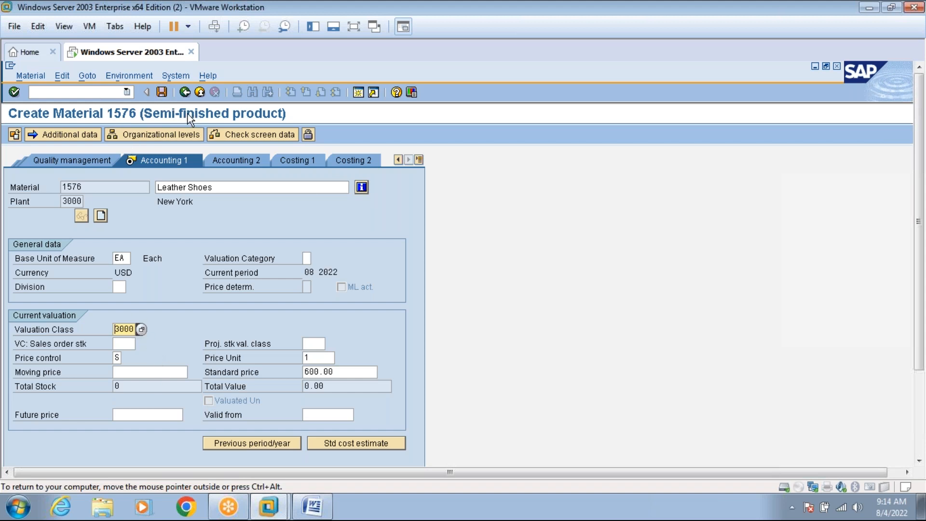
Step: Choose valuation class 7900 for semifinished products from the possible entries and save the material
{"action": "left_click", "coordinate": [141, 330]}
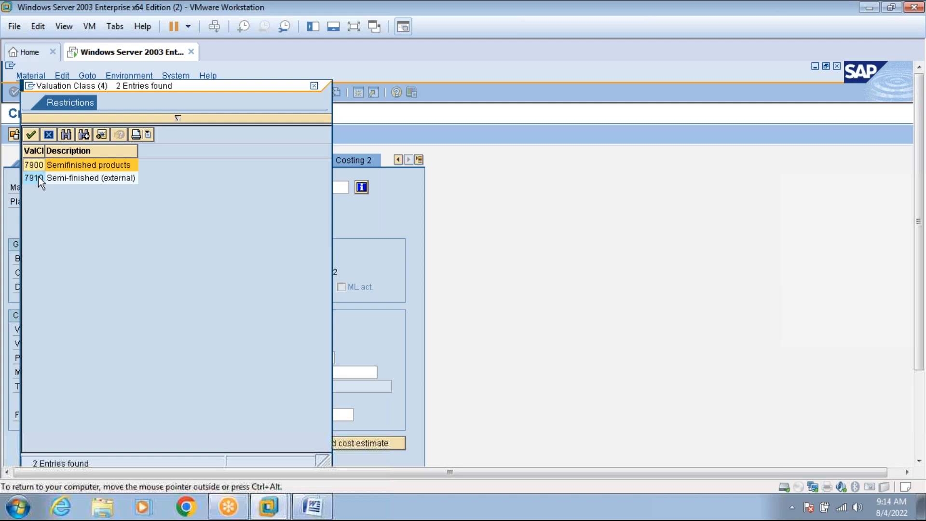
{"action": "double_click", "coordinate": [38, 167]}
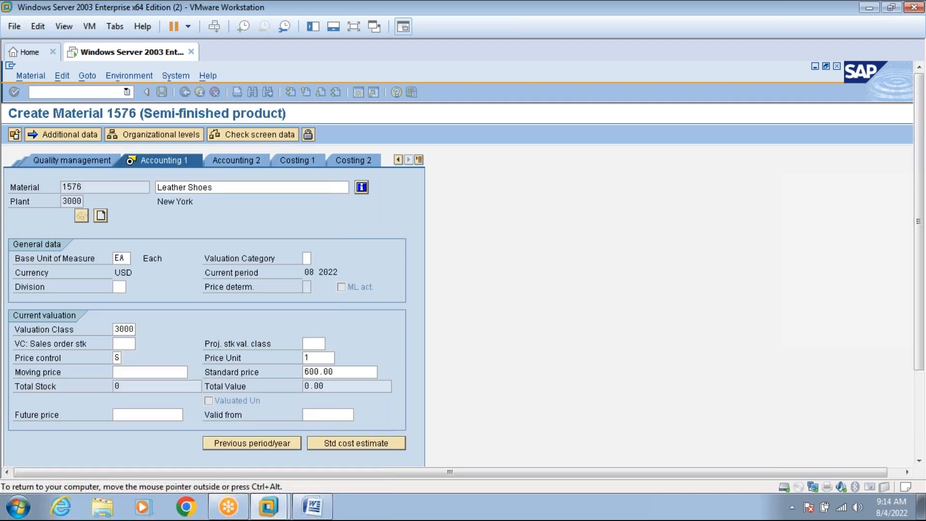
{"action": "key", "text": "Return"}
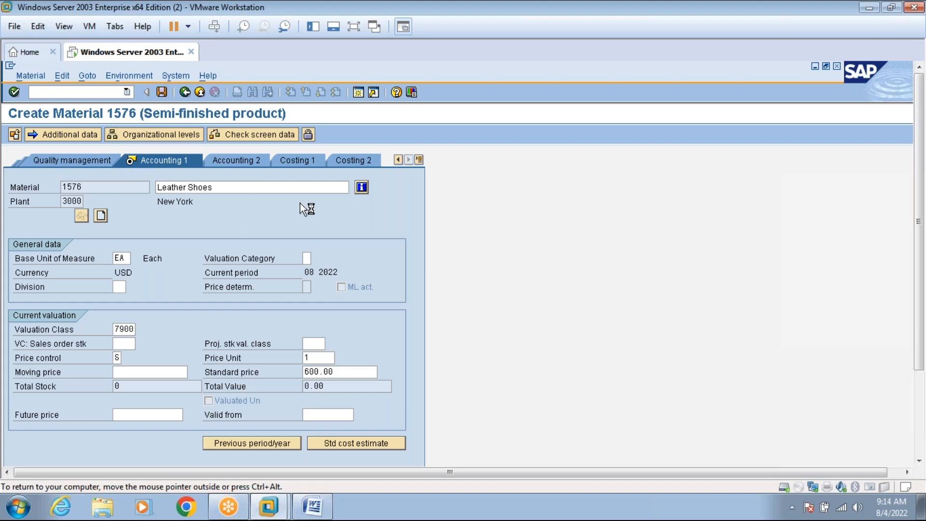
Step: Review the standard price example in the Material Master notes in Word, including its standard price and purchase order quantity
{"action": "left_click", "coordinate": [312, 507]}
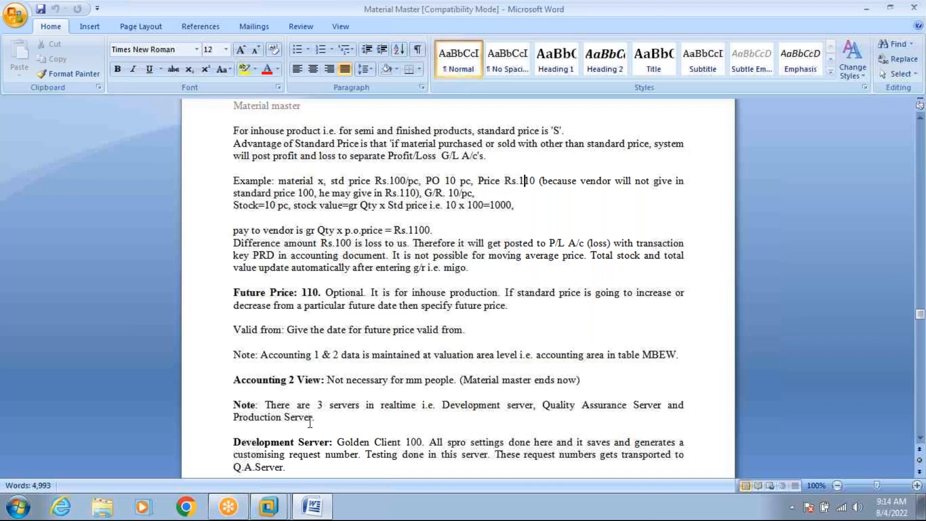
{"action": "left_click", "coordinate": [314, 507]}
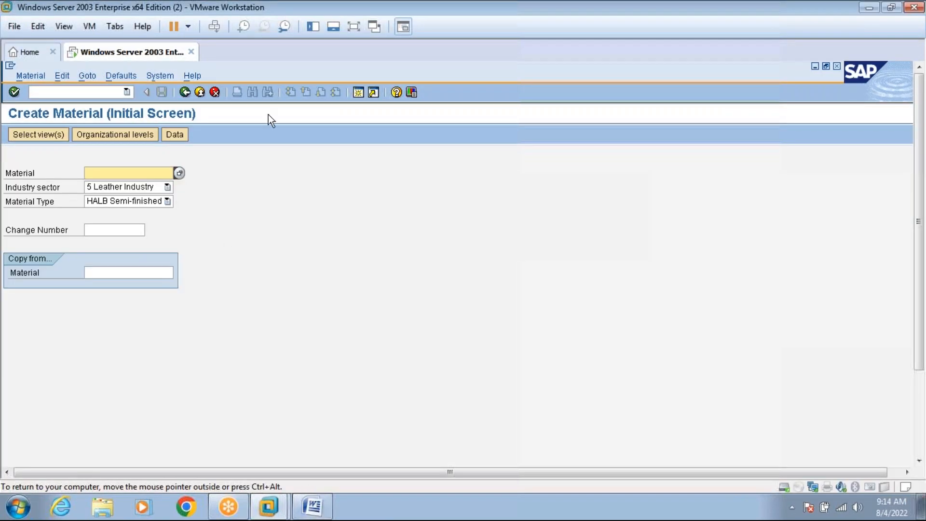
{"action": "left_click", "coordinate": [310, 501]}
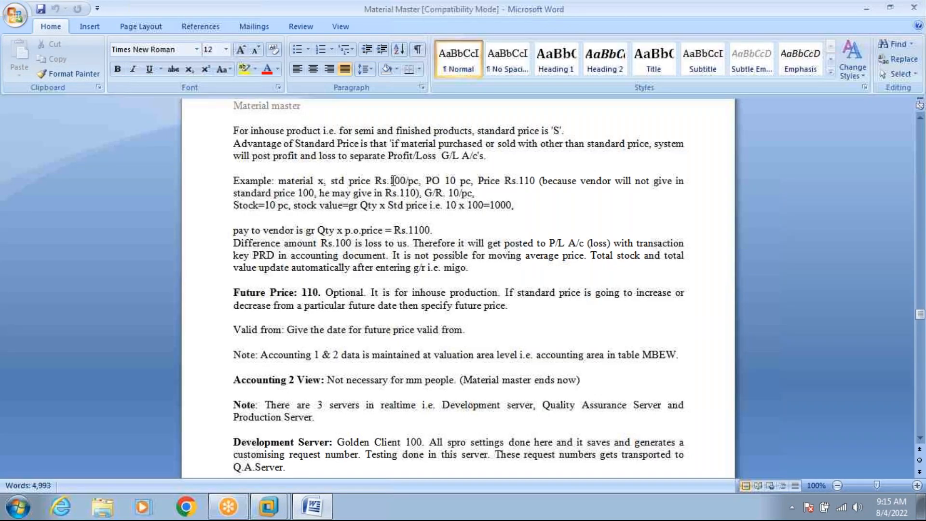
{"action": "left_click", "coordinate": [393, 181]}
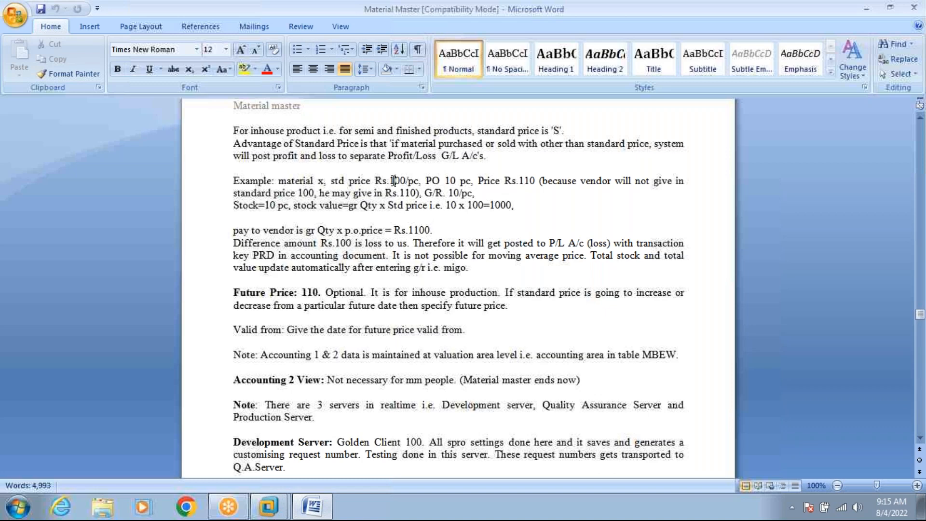
{"action": "left_click", "coordinate": [439, 181]}
{"action": "left_click", "coordinate": [451, 182]}
Step: Switch back to SAP, leave material creation and start creating a standard purchase order
{"action": "left_click", "coordinate": [330, 508]}
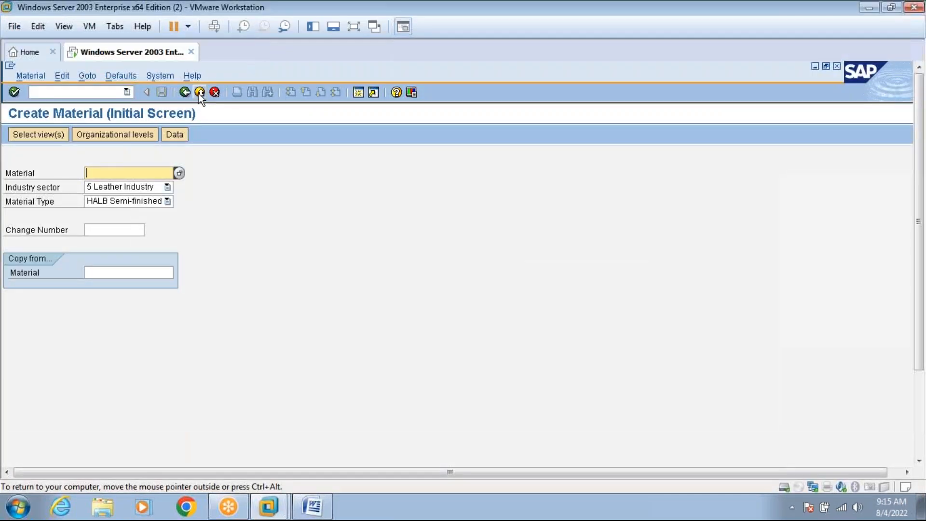
{"action": "left_click", "coordinate": [199, 92]}
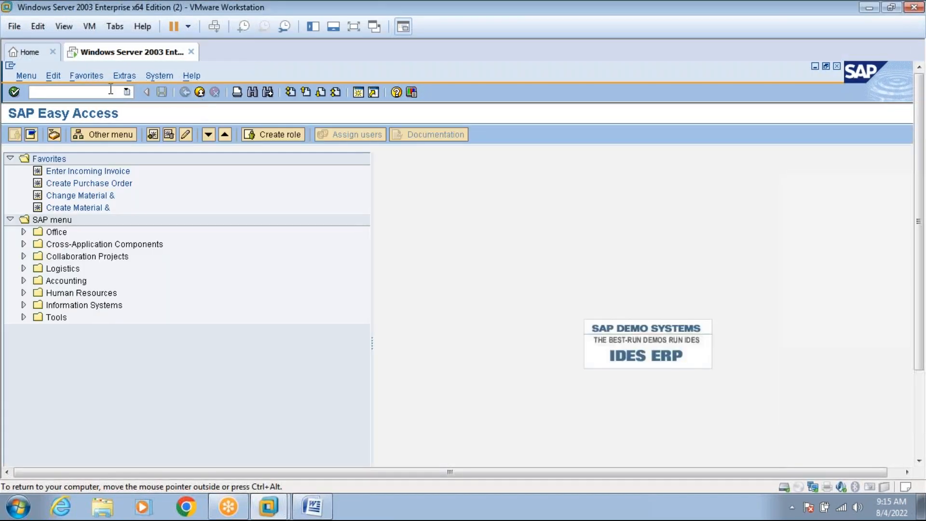
{"action": "type", "text": "mm03"}
{"action": "key", "text": "Return"}
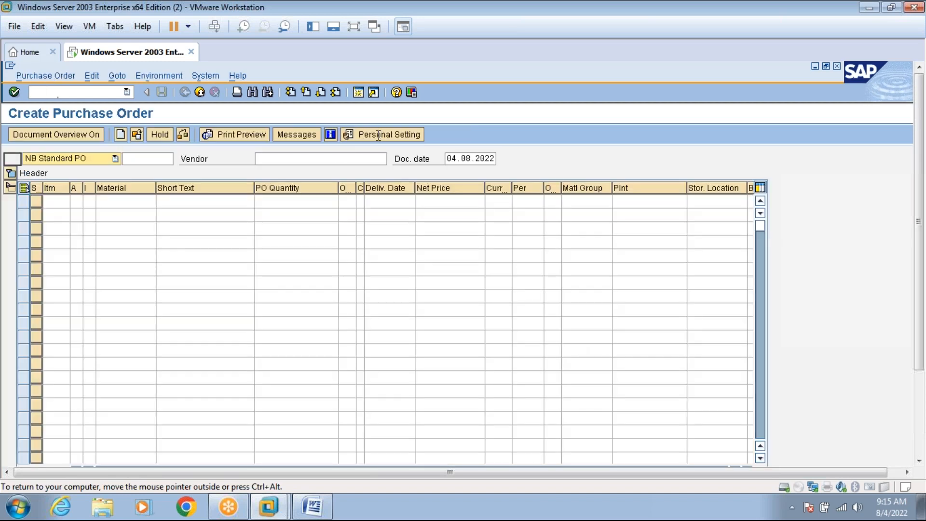
Step: Enter vendor 3000 and set the organizational data to purchasing organization 3000 and purchasing group 000
{"action": "left_click", "coordinate": [342, 160]}
{"action": "type", "text": "3000"}
{"action": "key", "text": "Return"}
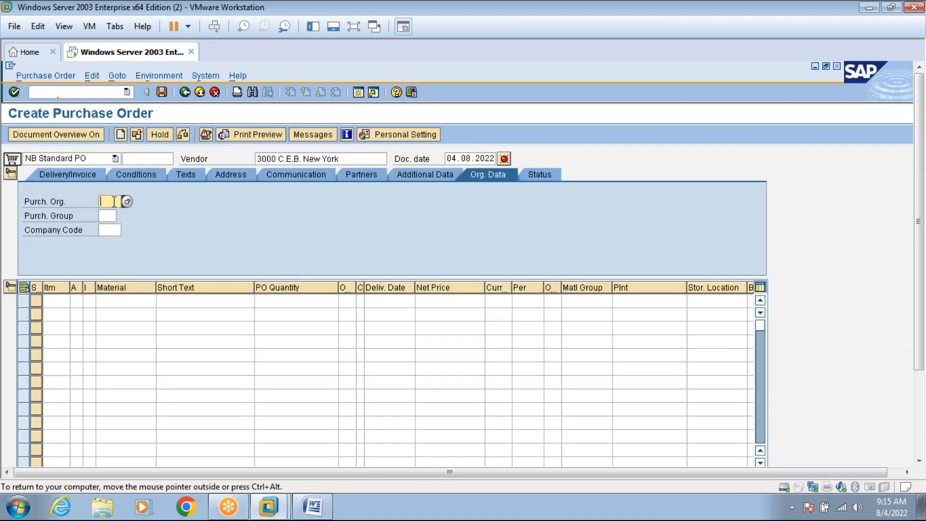
{"action": "type", "text": "3000"}
{"action": "left_click", "coordinate": [104, 218]}
{"action": "type", "text": "000"}
{"action": "key", "text": "Return"}
Step: Add material 1576 as the first purchase order item with a quantity of 10
{"action": "left_click", "coordinate": [117, 302]}
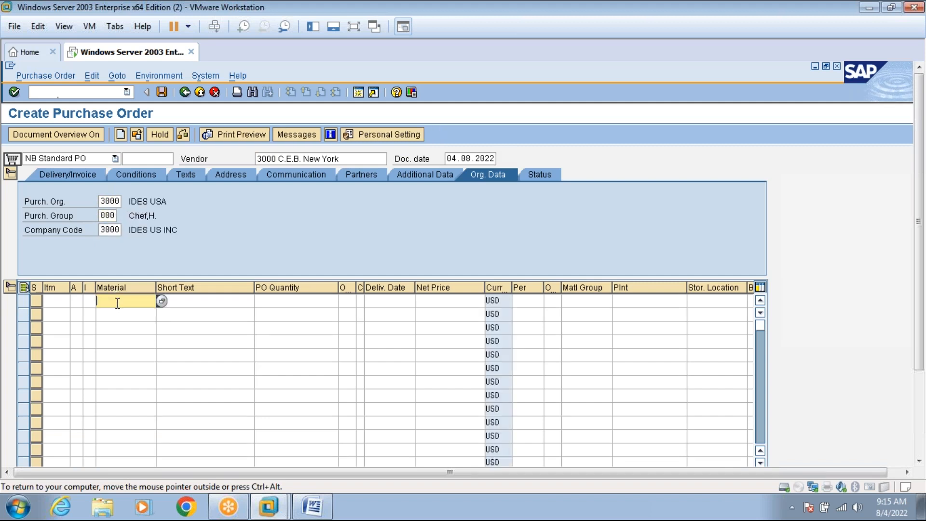
{"action": "type", "text": "1576"}
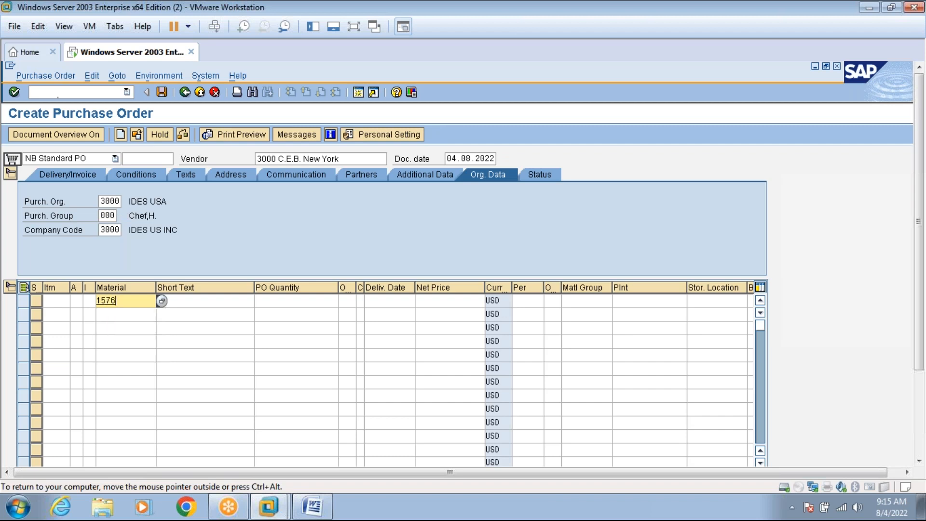
{"action": "key", "text": "Return"}
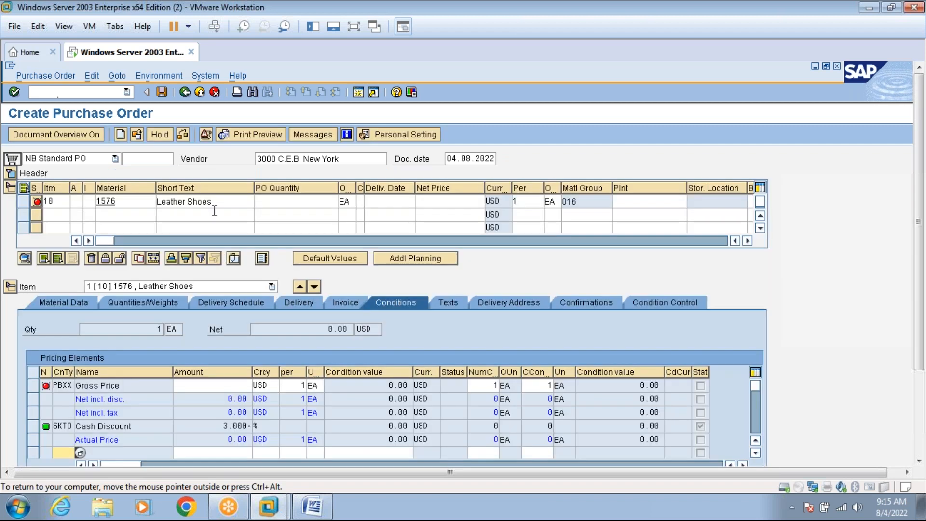
{"action": "left_click", "coordinate": [277, 200]}
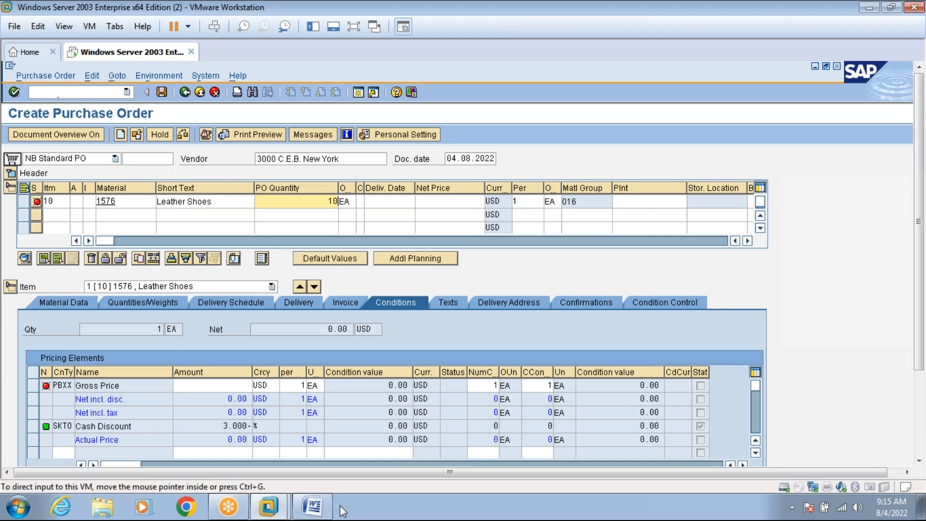
Step: Consult the pricing example in the Word notes, return to SAP and set the item's net price to 710
{"action": "left_click", "coordinate": [312, 507]}
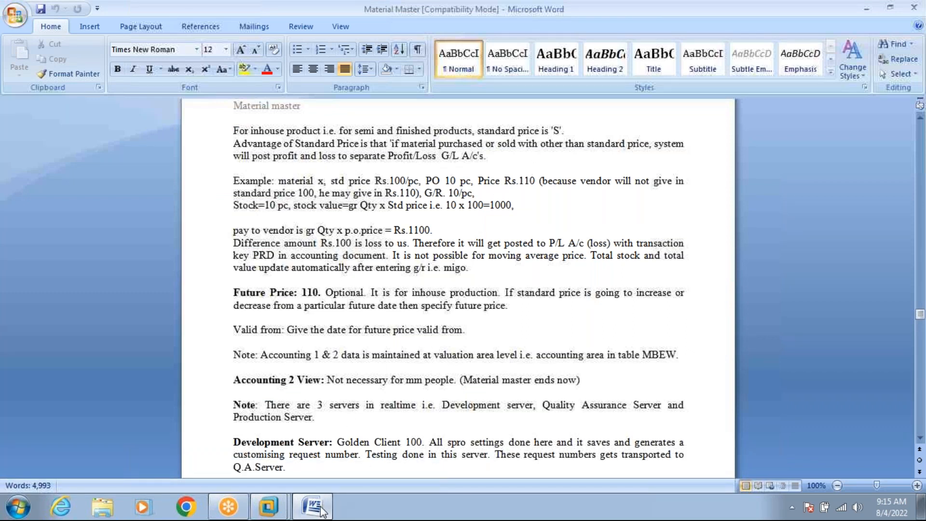
{"action": "mouse_move", "coordinate": [281, 509]}
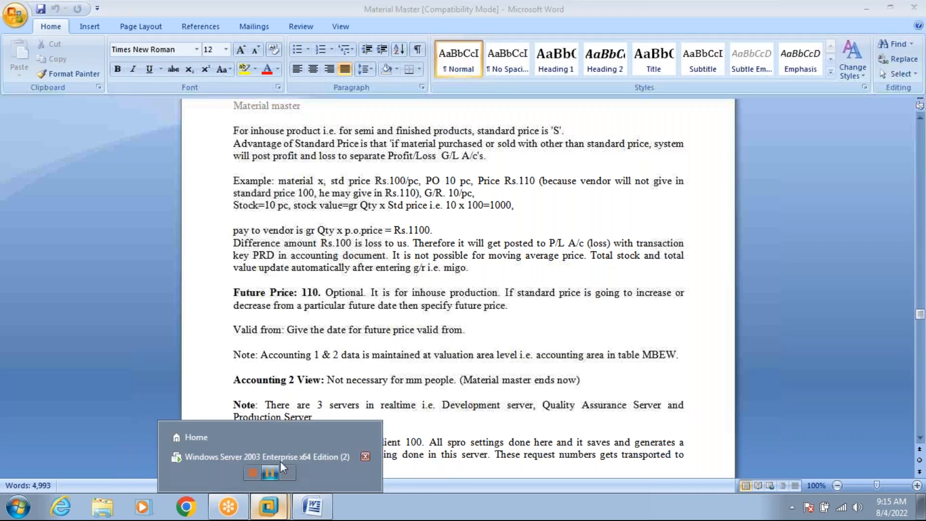
{"action": "left_click", "coordinate": [283, 455]}
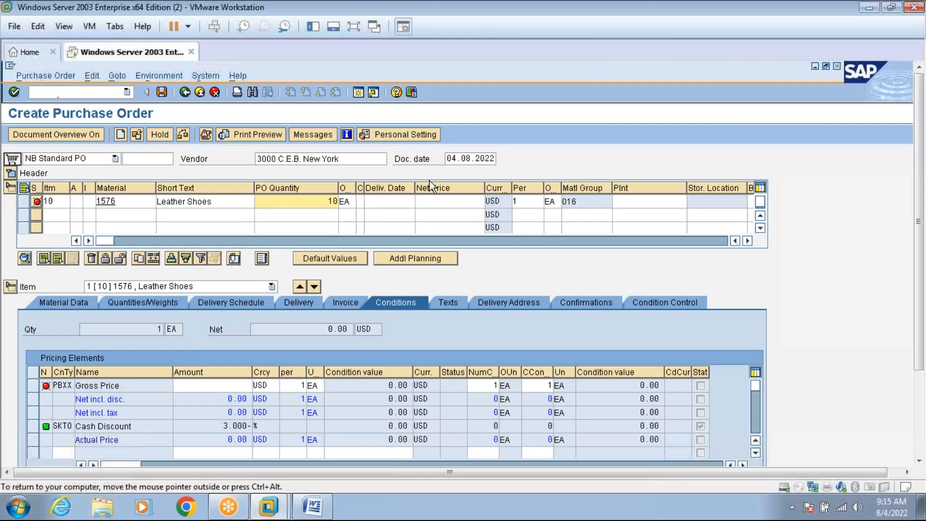
{"action": "left_click", "coordinate": [428, 206]}
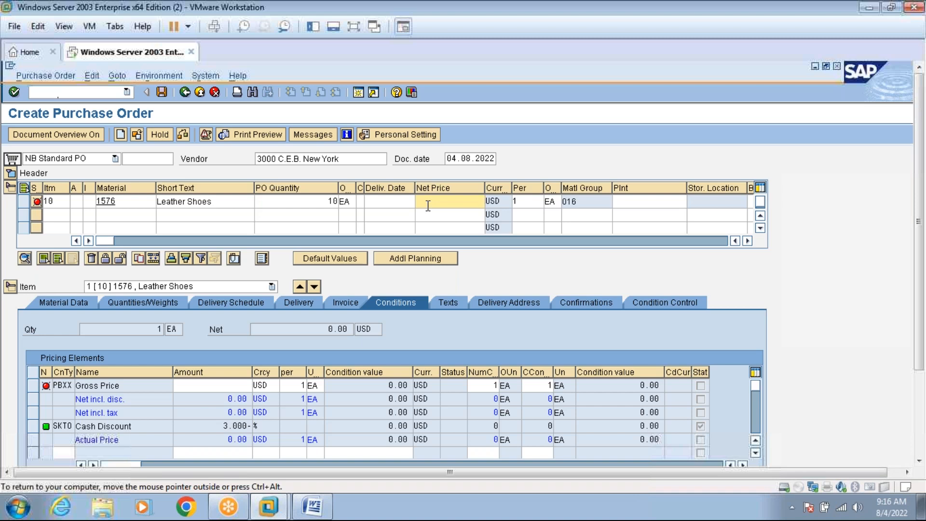
{"action": "type", "text": "710"}
Step: Assign plant 3000 and storage location 0001 to the Leather Shoes item and save the purchase order
{"action": "left_click", "coordinate": [624, 200]}
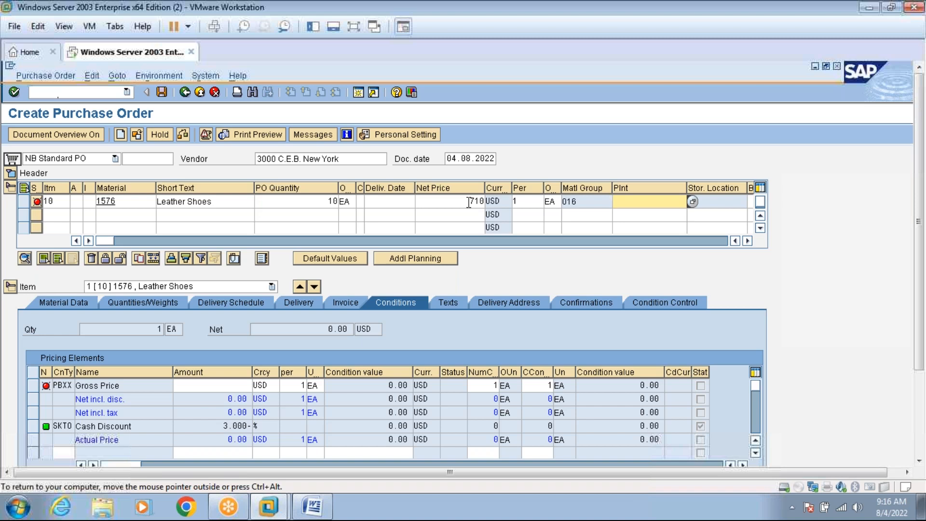
{"action": "type", "text": "3000"}
{"action": "key", "text": "Return"}
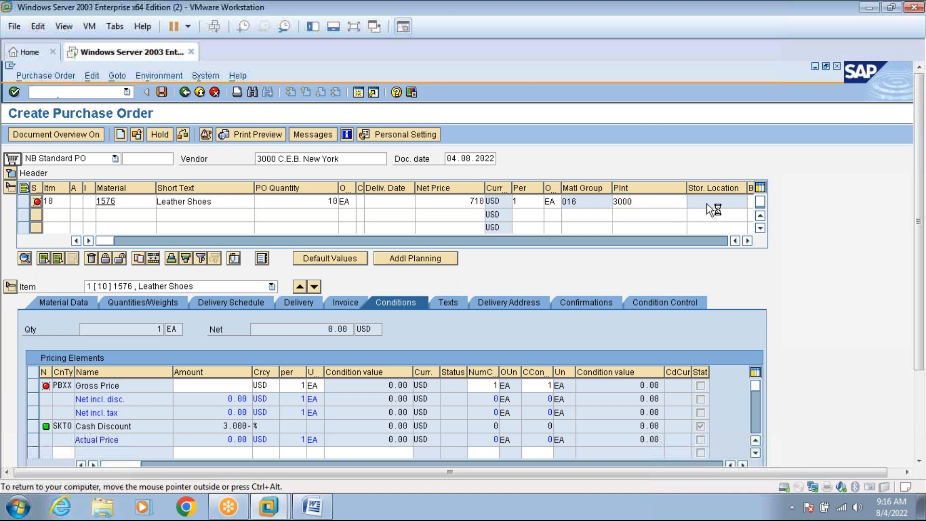
{"action": "left_click", "coordinate": [716, 201]}
{"action": "type", "text": "0001"}
{"action": "key", "text": "Return"}
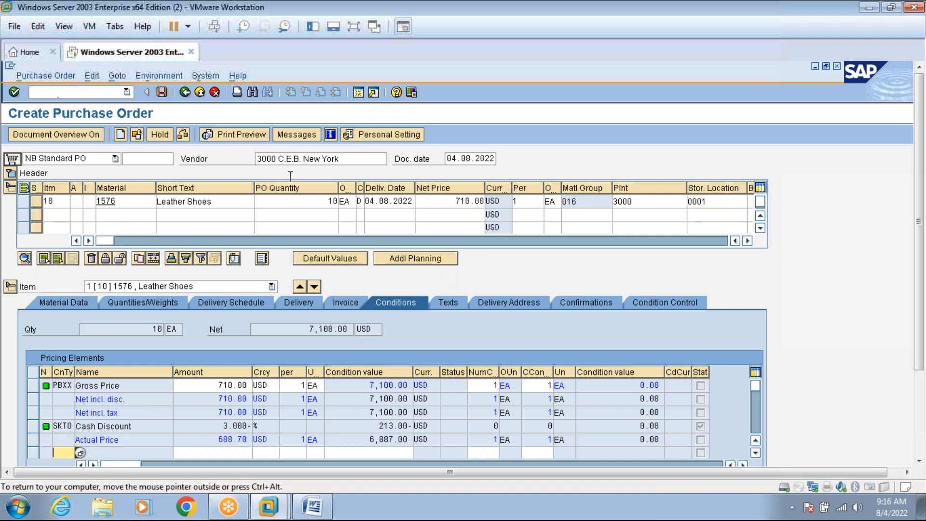
{"action": "left_click", "coordinate": [162, 92]}
Step: Show the virtual machine in full screen and display the purchase order that was just saved
{"action": "left_click", "coordinate": [354, 27]}
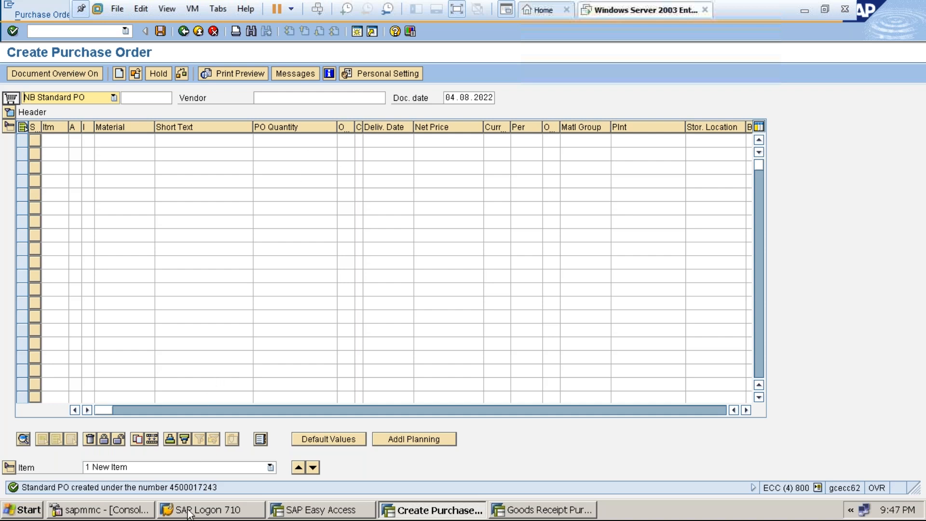
{"action": "left_click", "coordinate": [39, 14]}
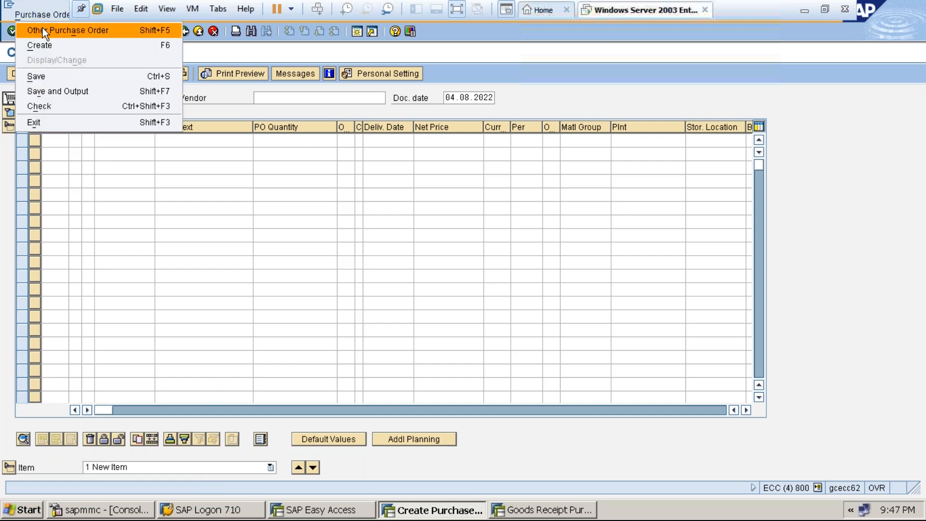
{"action": "left_click", "coordinate": [42, 29]}
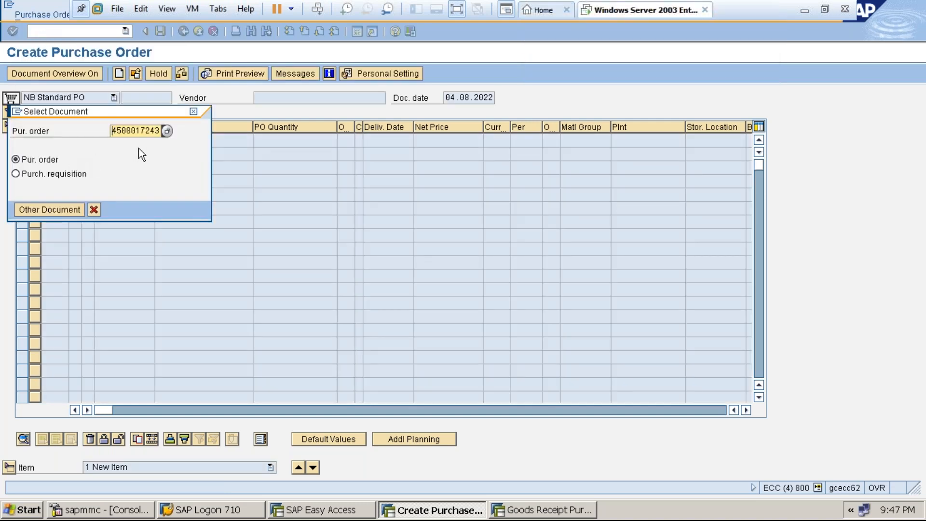
{"action": "left_click", "coordinate": [69, 208]}
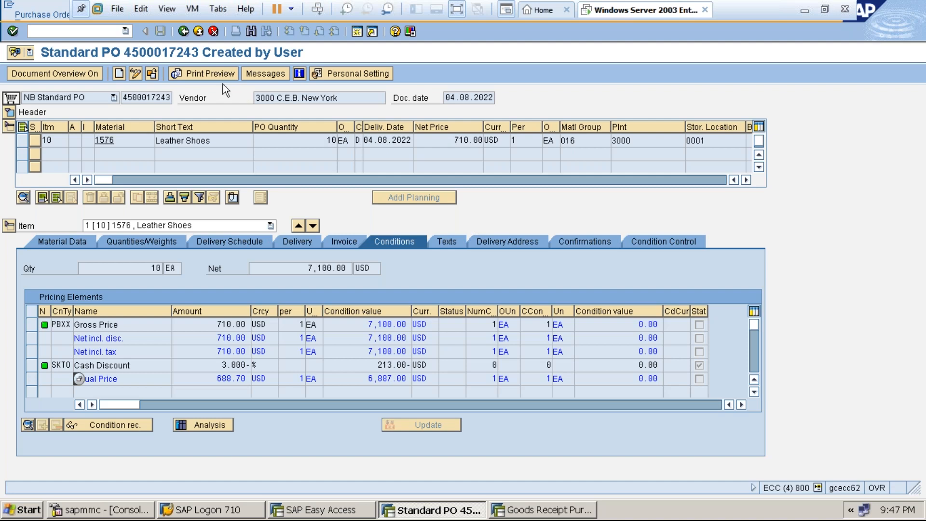
Step: Open the print preview of the Leather Shoes purchase order and examine its vendor, contact and delivery details
{"action": "left_click", "coordinate": [210, 73]}
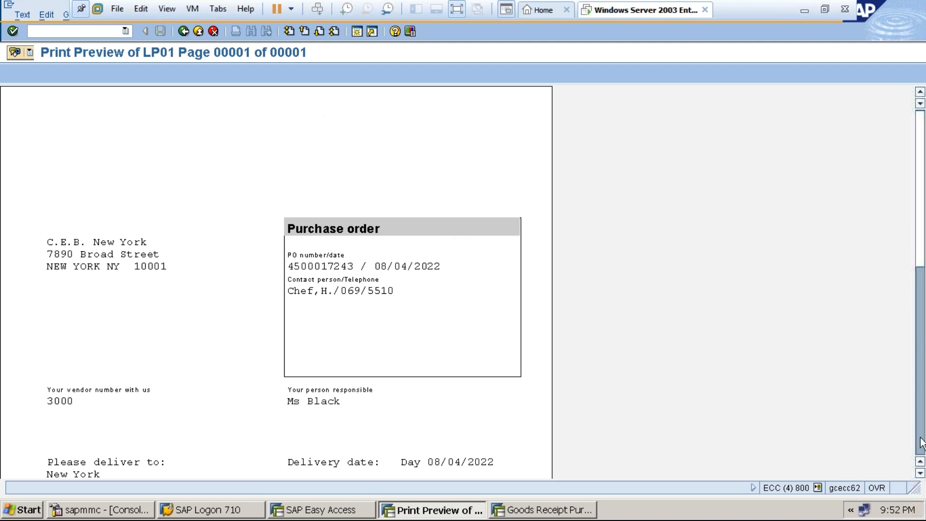
{"action": "left_click", "coordinate": [920, 475]}
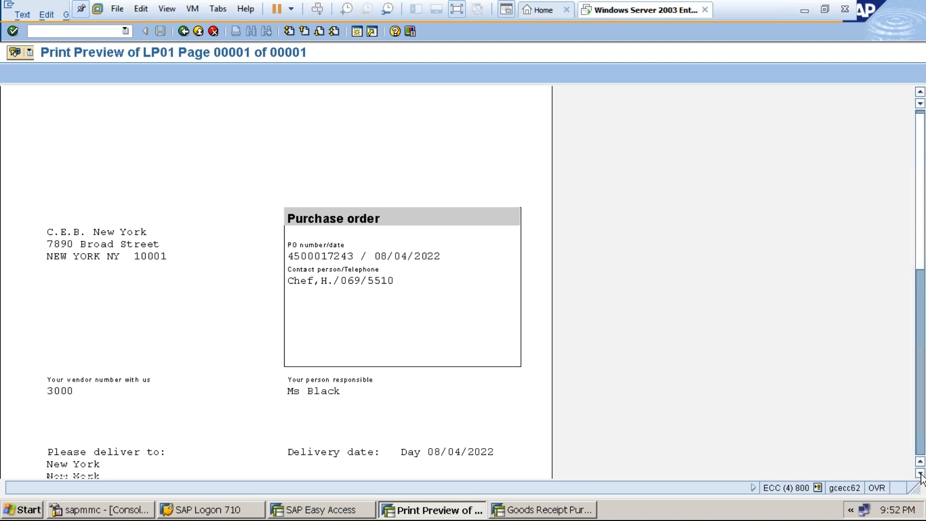
{"action": "left_click", "coordinate": [921, 474]}
{"action": "left_click", "coordinate": [921, 474]}
{"action": "left_click", "coordinate": [921, 474]}
{"action": "left_click", "coordinate": [921, 474]}
{"action": "left_click", "coordinate": [920, 474]}
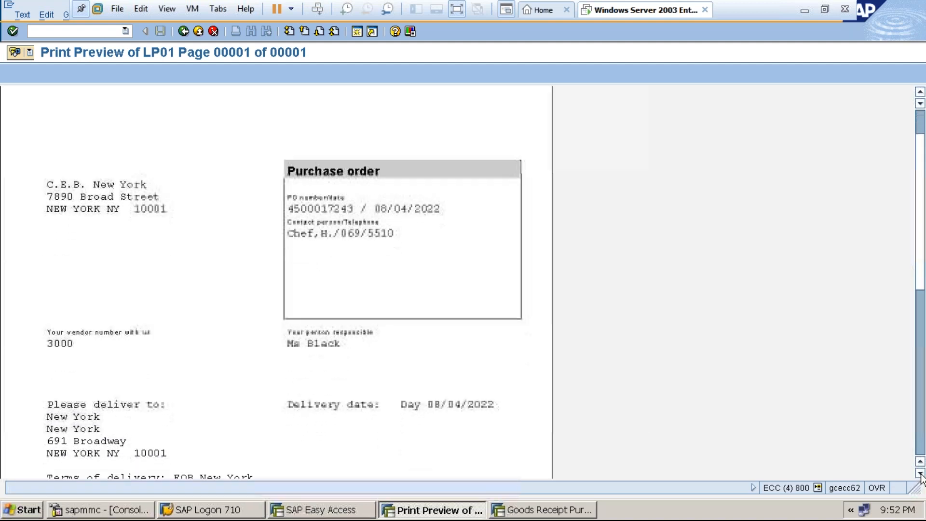
{"action": "left_click", "coordinate": [921, 473]}
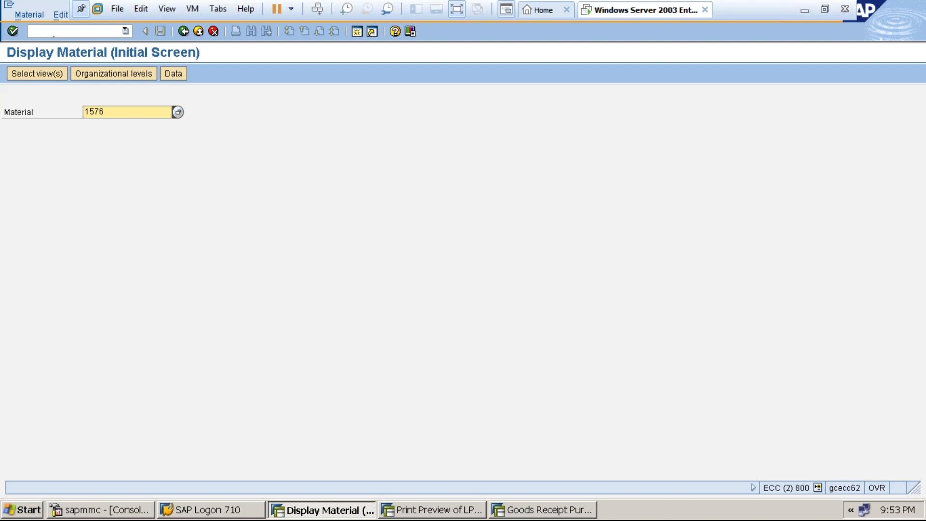
Step: Display the purchasing data of material 1576 for plant 3000 and storage location 0001
{"action": "key", "text": "Return"}
{"action": "key", "text": "Return"}
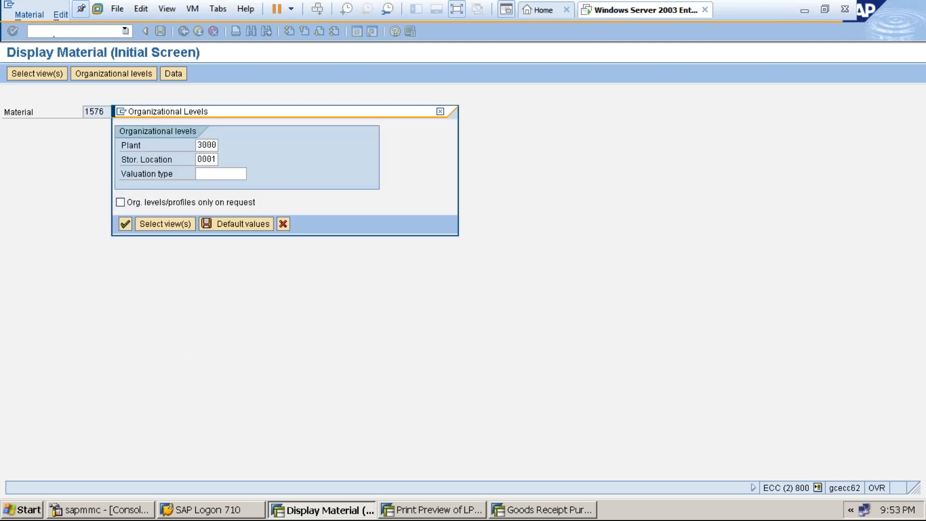
{"action": "key", "text": "Return"}
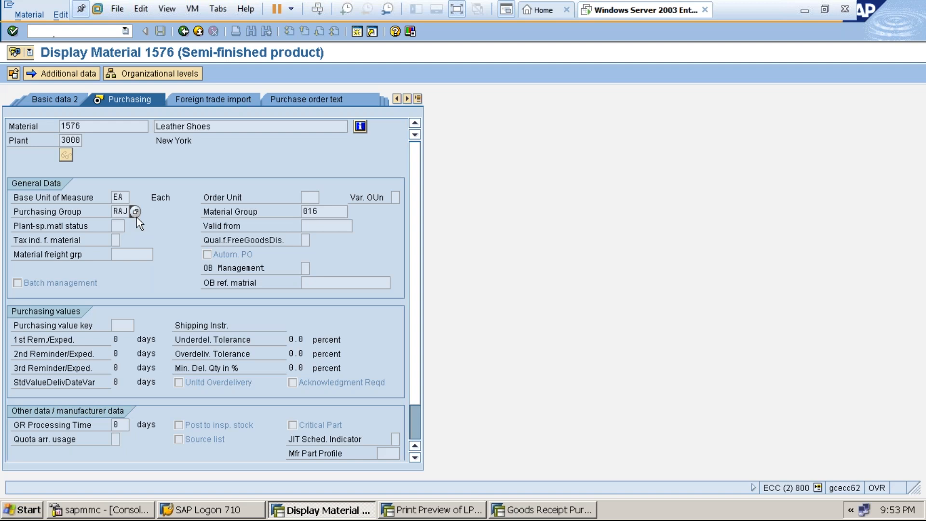
Step: List the possible purchasing groups for material 1576 and locate the entry of its assigned group
{"action": "left_click", "coordinate": [136, 214]}
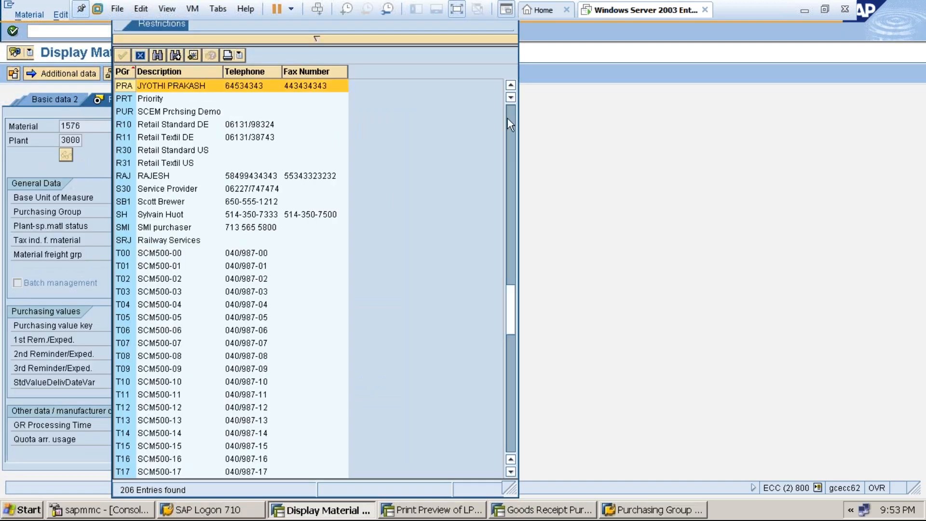
{"action": "left_click", "coordinate": [507, 117]}
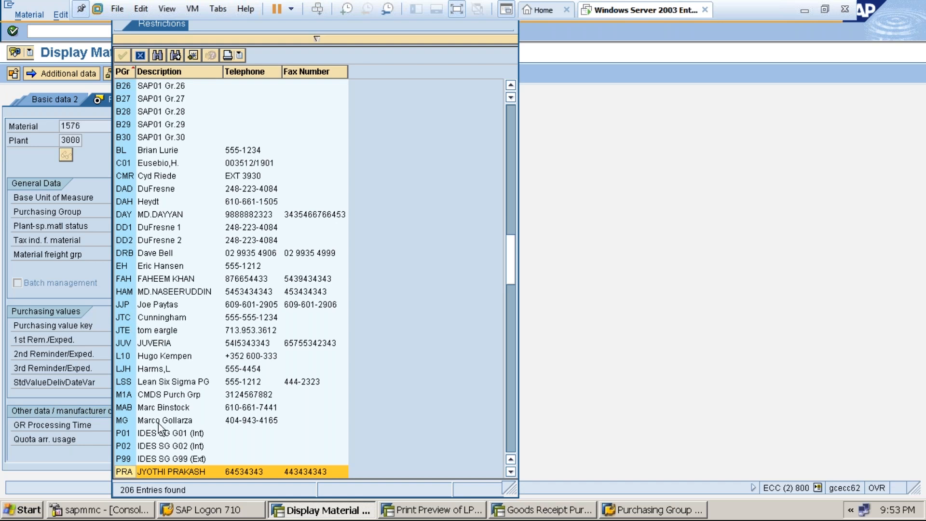
{"action": "double_click", "coordinate": [511, 472]}
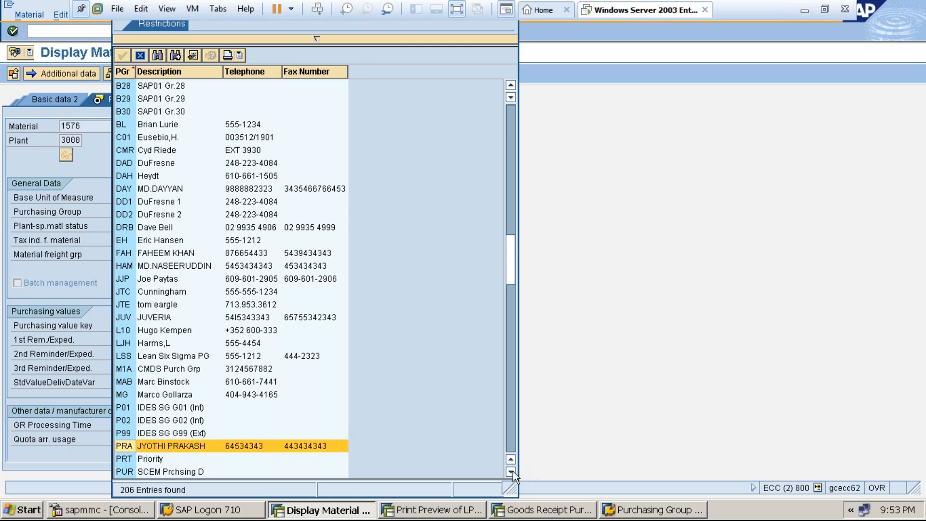
{"action": "left_click", "coordinate": [514, 472]}
{"action": "left_click", "coordinate": [513, 472]}
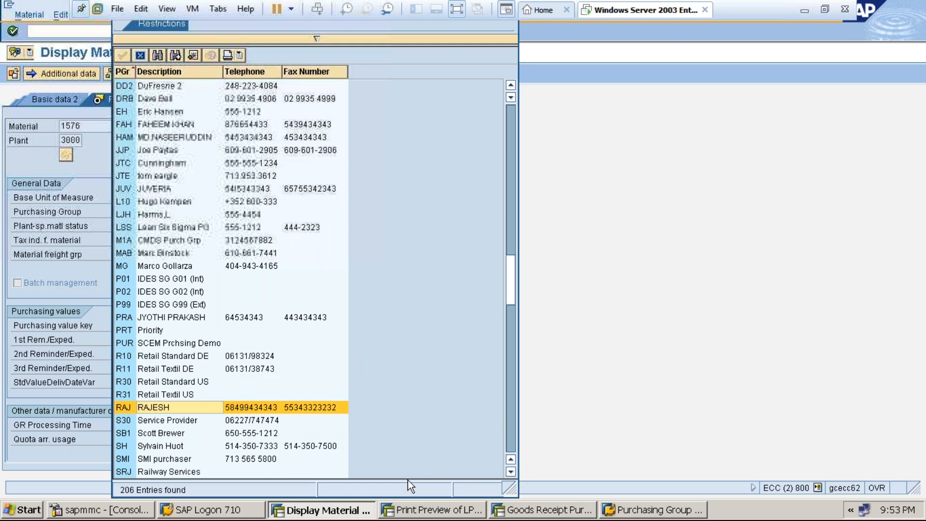
Step: Return to the purchase order print preview and examine the payment terms, the Leather Shoes item and the total net value
{"action": "left_click", "coordinate": [421, 510]}
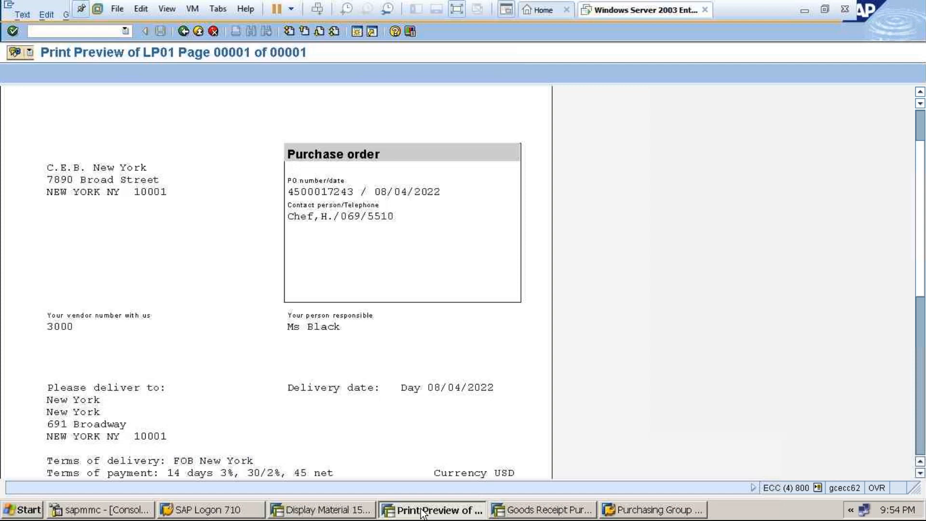
{"action": "left_click", "coordinate": [921, 474]}
{"action": "left_click", "coordinate": [920, 474]}
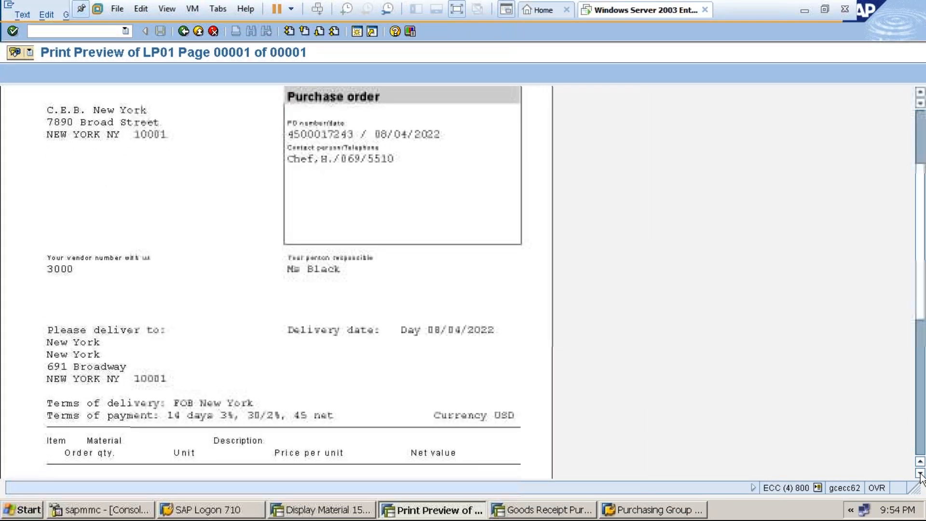
{"action": "left_click", "coordinate": [920, 474]}
{"action": "left_click", "coordinate": [920, 474]}
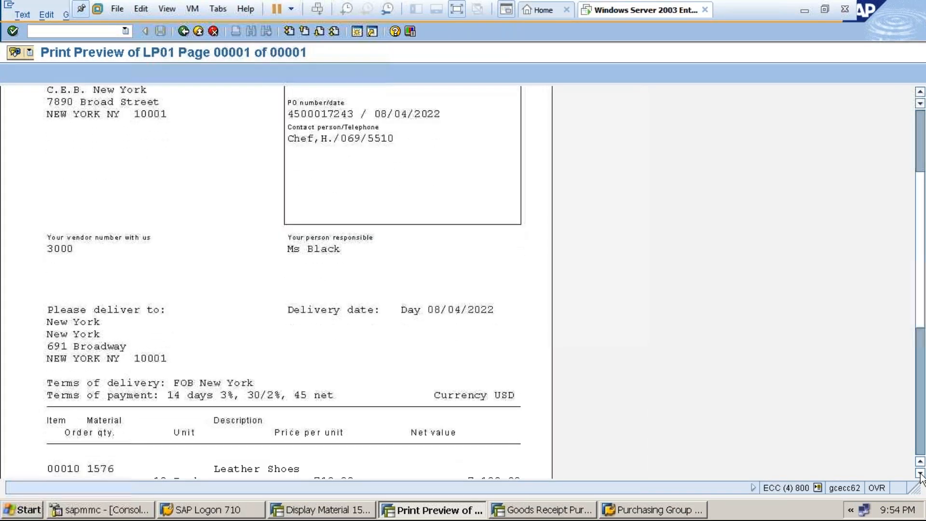
{"action": "left_click", "coordinate": [921, 474]}
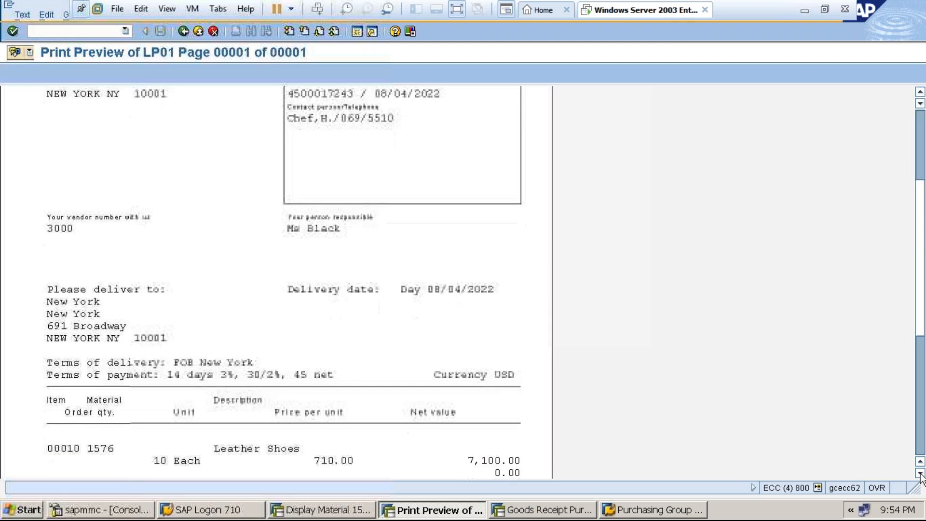
{"action": "left_click", "coordinate": [920, 473]}
{"action": "left_click", "coordinate": [920, 473]}
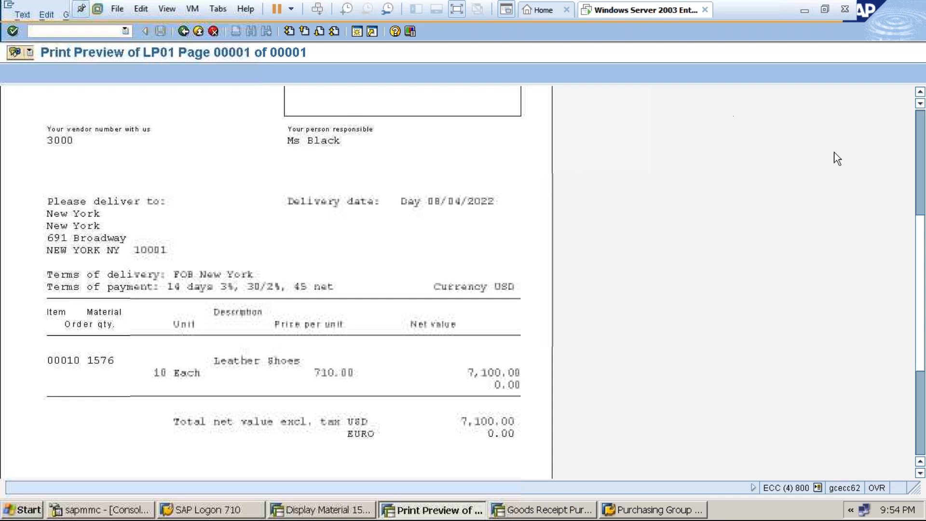
Step: Review the vendor address and the responsible person in the print preview's header section again
{"action": "left_click", "coordinate": [920, 92]}
{"action": "left_click", "coordinate": [920, 92]}
{"action": "left_click", "coordinate": [920, 93]}
{"action": "left_click", "coordinate": [921, 96]}
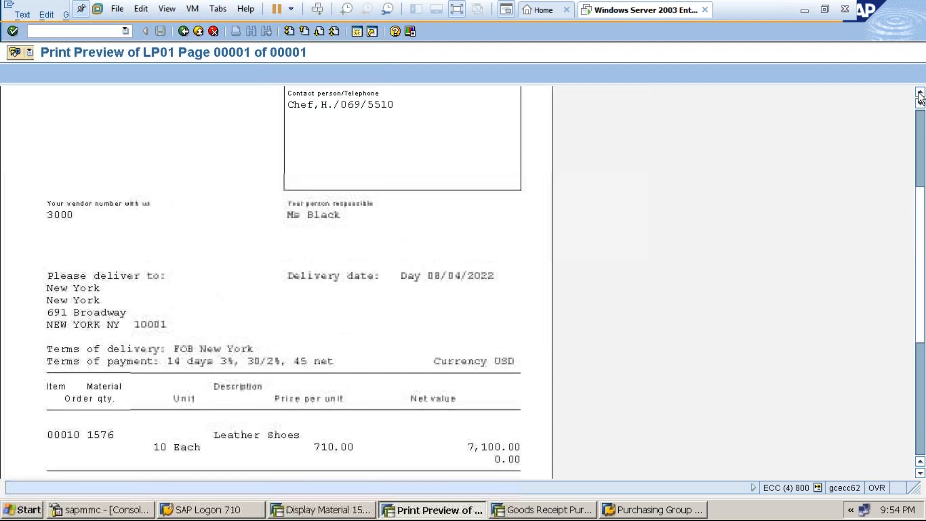
{"action": "left_click", "coordinate": [920, 97]}
{"action": "left_click", "coordinate": [920, 96]}
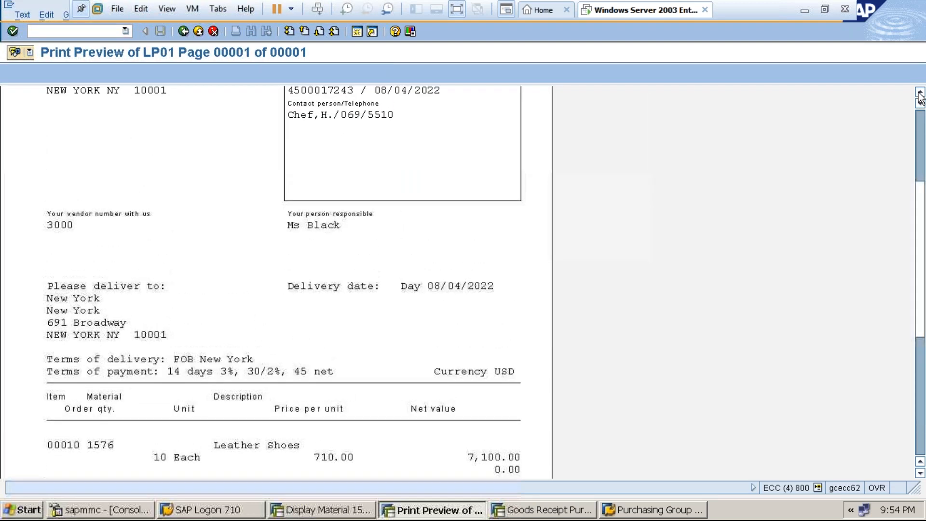
{"action": "left_click", "coordinate": [920, 96]}
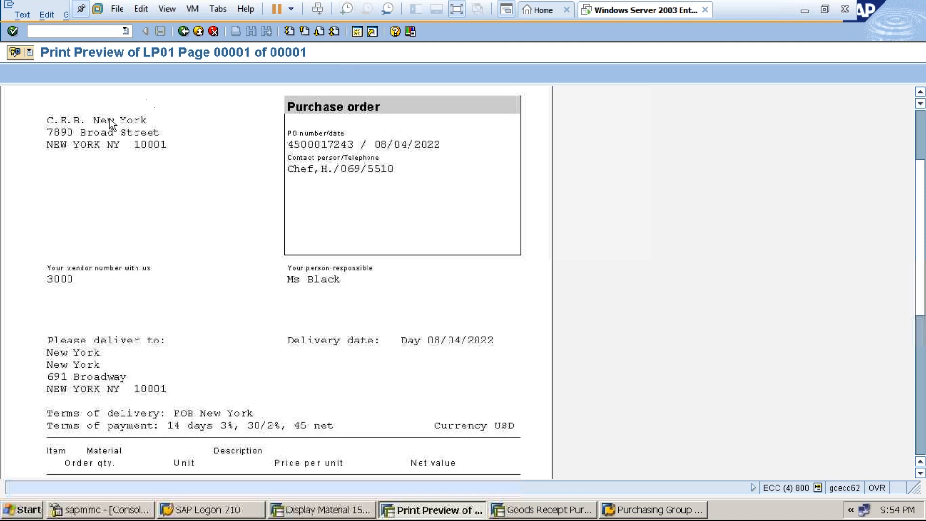
Step: Run xk03 in a new session and display vendor 3000's purchasing data for purchasing organization 3000
{"action": "left_click", "coordinate": [357, 32]}
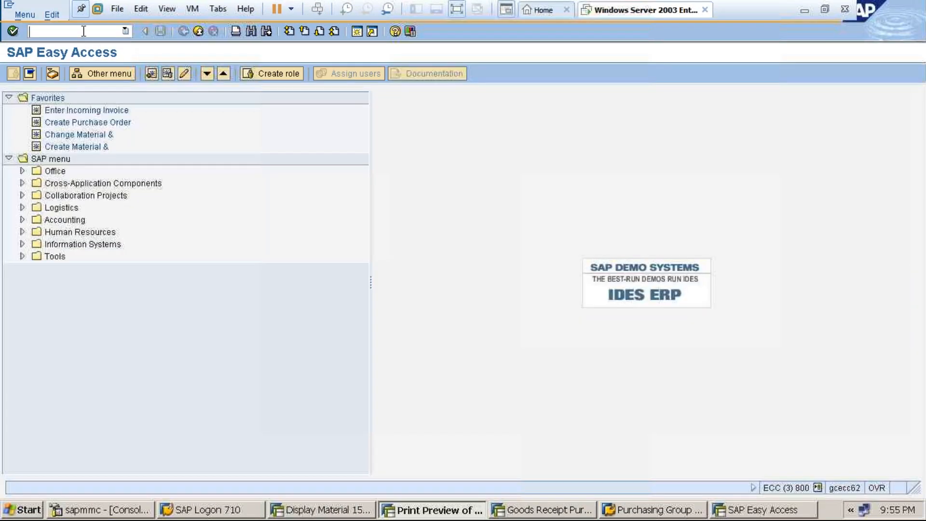
{"action": "type", "text": "xk03"}
{"action": "key", "text": "Return"}
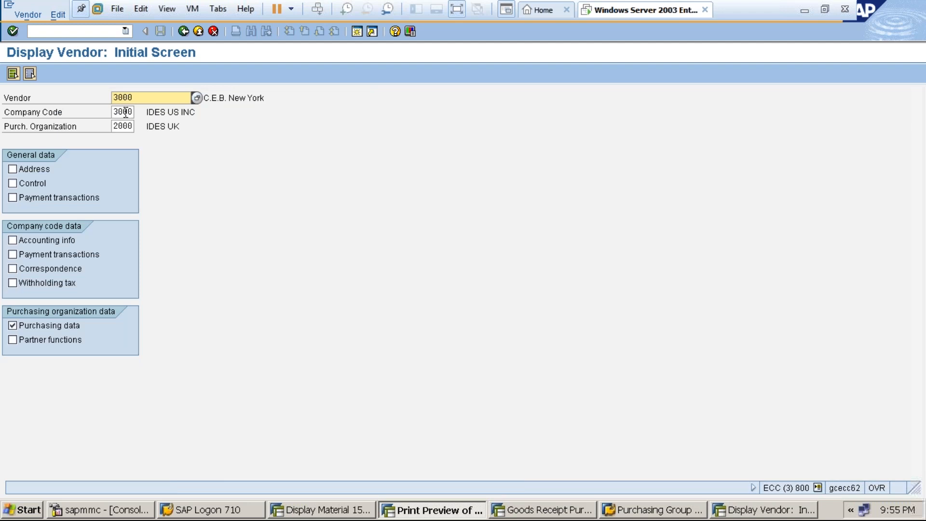
{"action": "left_click", "coordinate": [114, 127]}
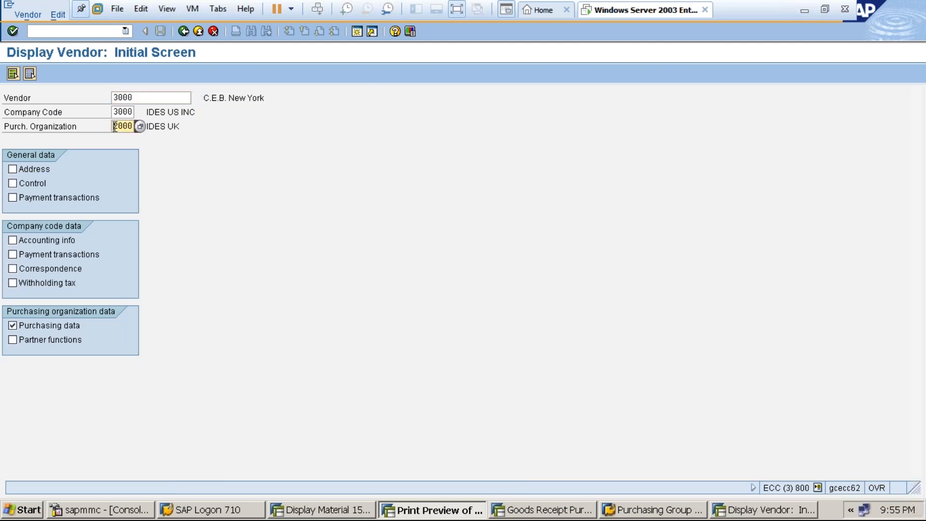
{"action": "key", "text": "Delete"}
{"action": "type", "text": "3000"}
{"action": "key", "text": "Return"}
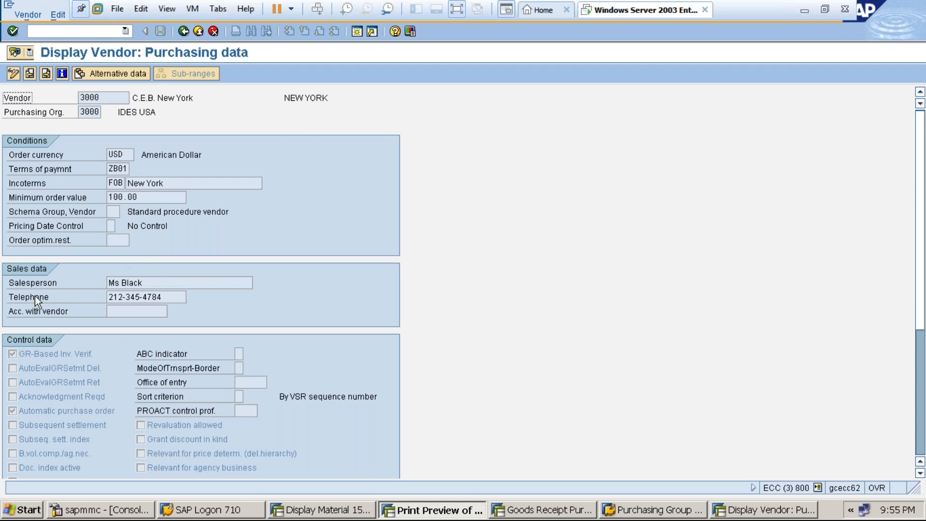
Step: Compare the salesperson in vendor 3000's sales data with the responsible person on the purchase order print preview
{"action": "left_click", "coordinate": [149, 283]}
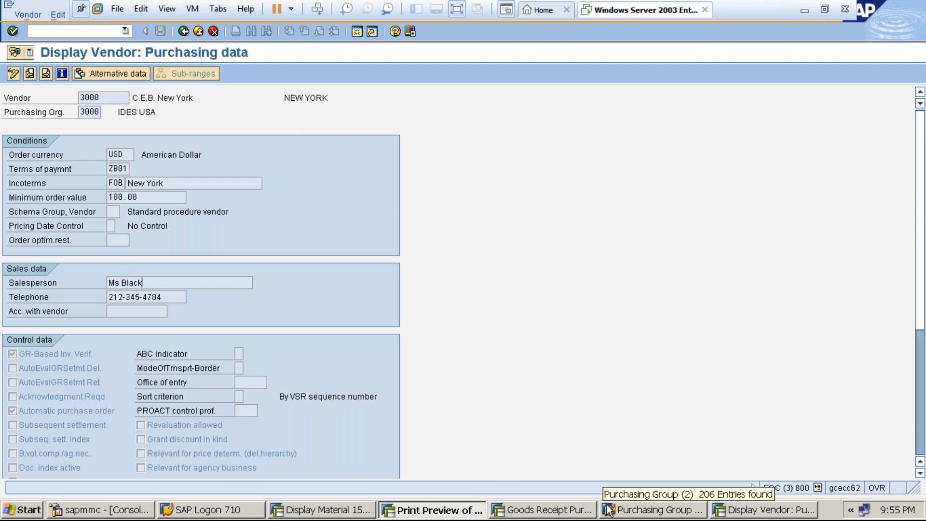
{"action": "left_click", "coordinate": [458, 515]}
{"action": "left_click", "coordinate": [459, 511]}
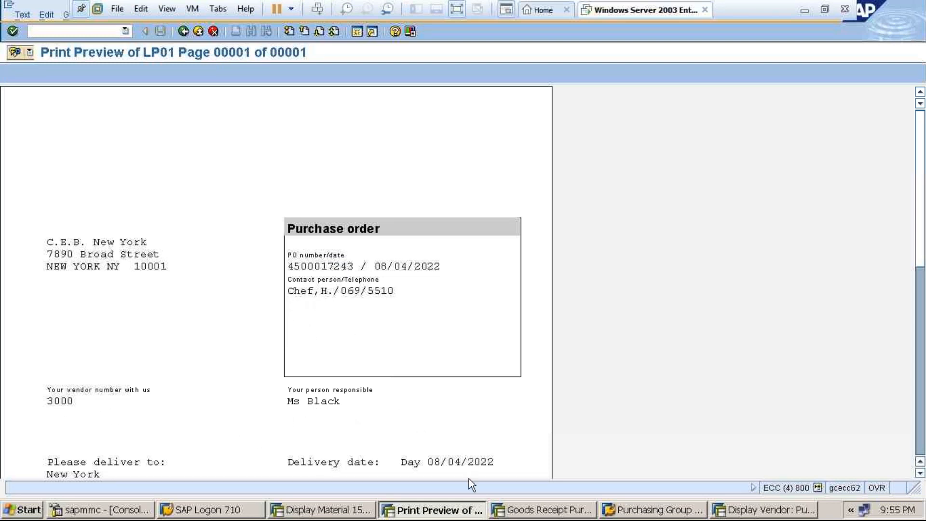
{"action": "left_click", "coordinate": [753, 512]}
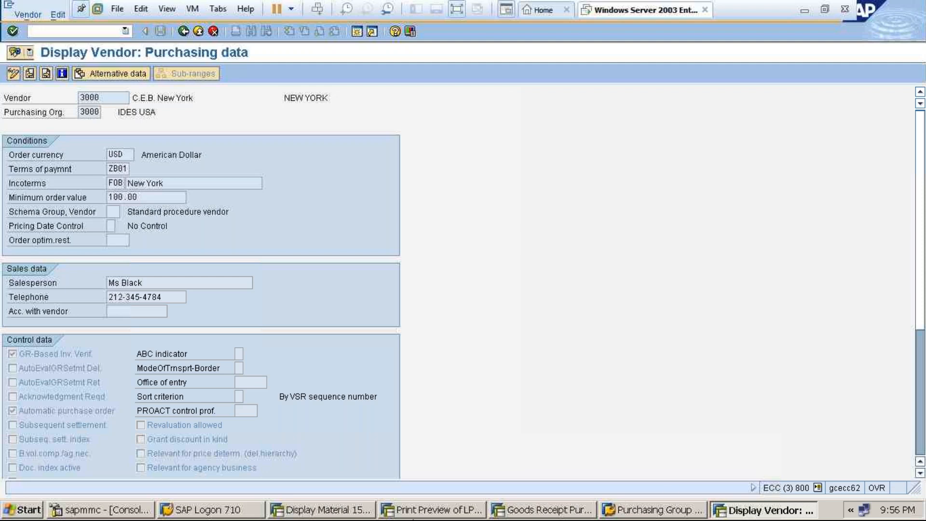
Step: Check the purchasing group list against the contact person and delivery details on the purchase order print preview
{"action": "left_click", "coordinate": [315, 511]}
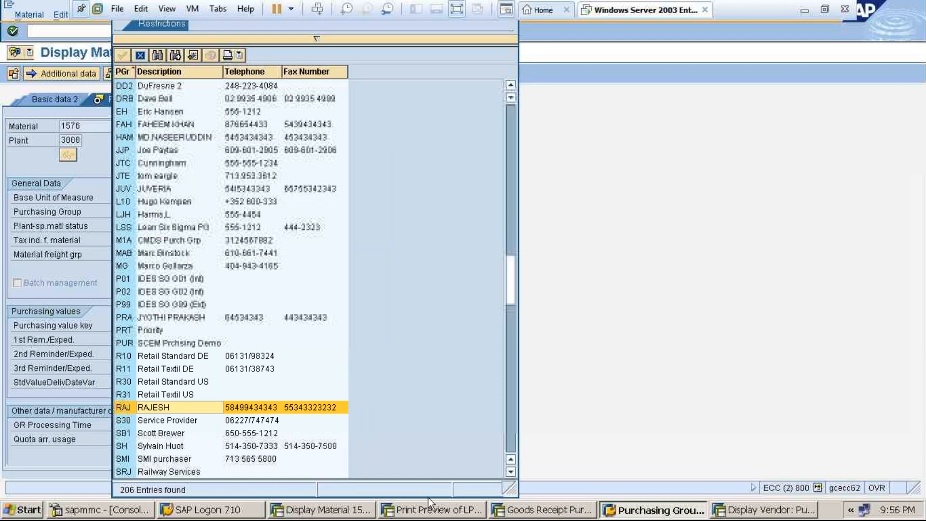
{"action": "left_click", "coordinate": [427, 510]}
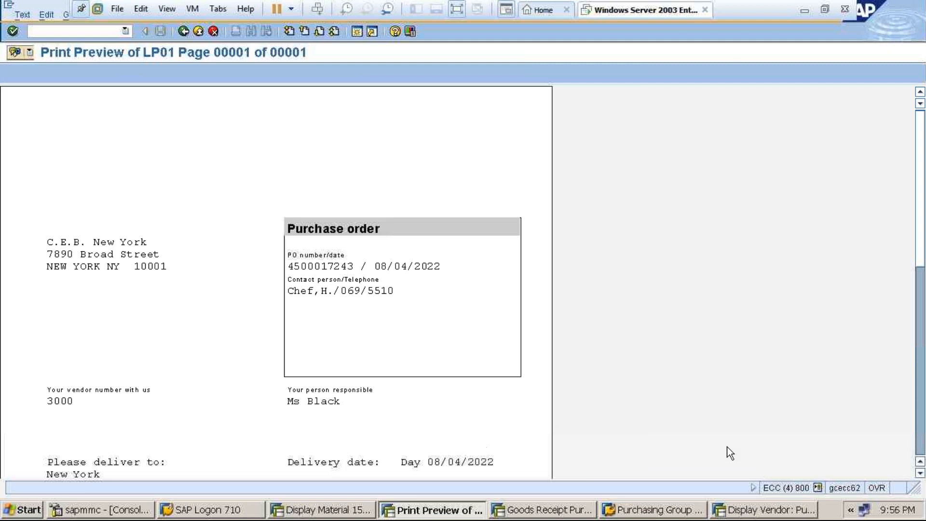
{"action": "left_click", "coordinate": [920, 474]}
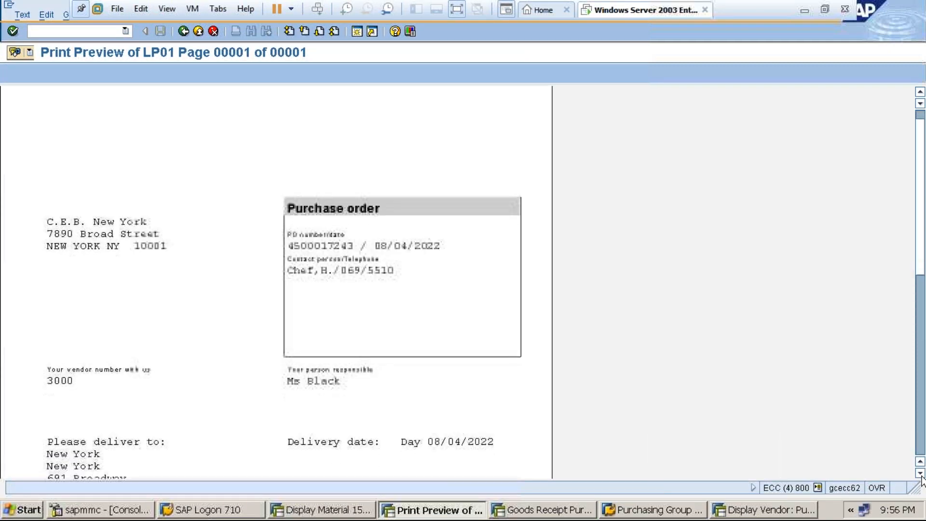
{"action": "left_click", "coordinate": [921, 474]}
{"action": "left_click", "coordinate": [921, 474]}
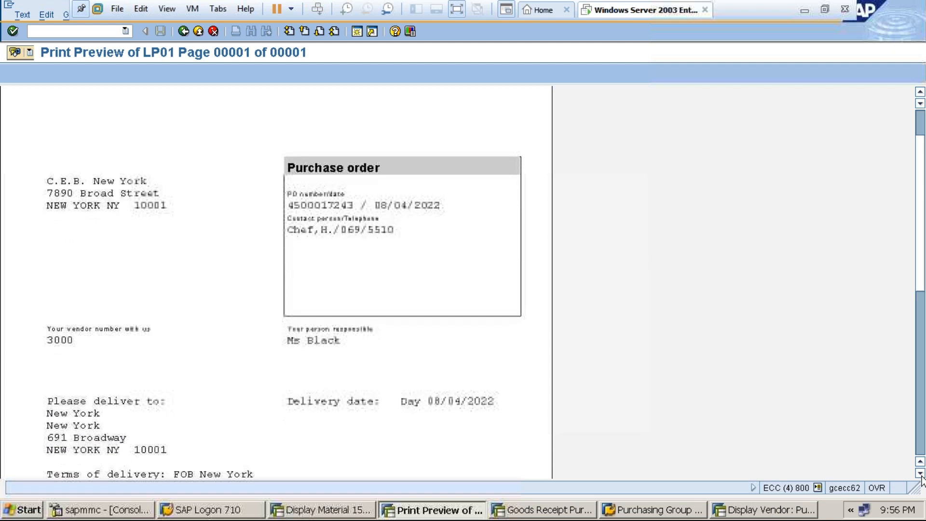
{"action": "left_click", "coordinate": [921, 475]}
{"action": "left_click", "coordinate": [921, 475]}
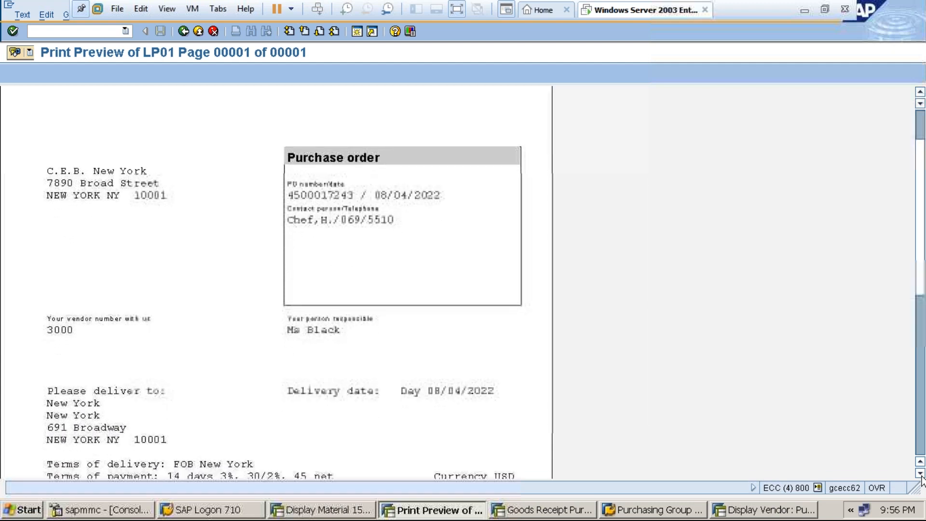
{"action": "left_click", "coordinate": [921, 474]}
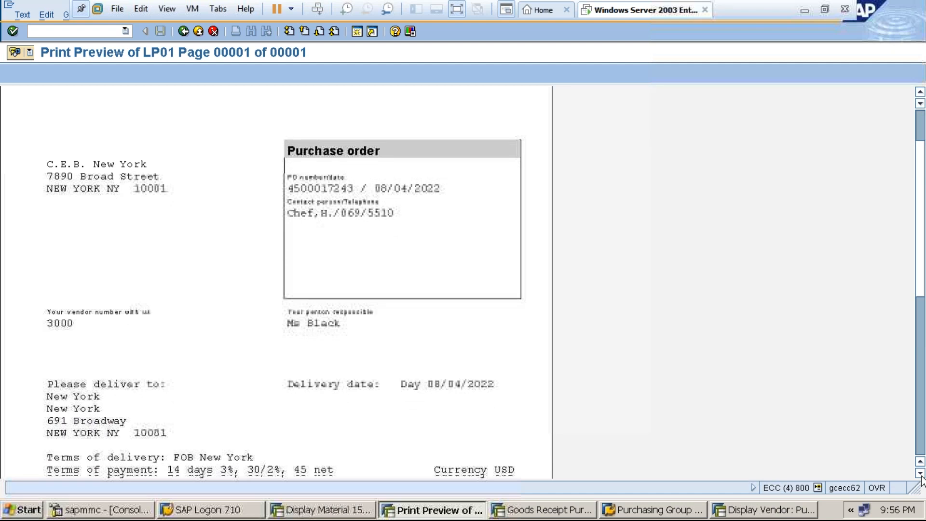
{"action": "left_click", "coordinate": [921, 474]}
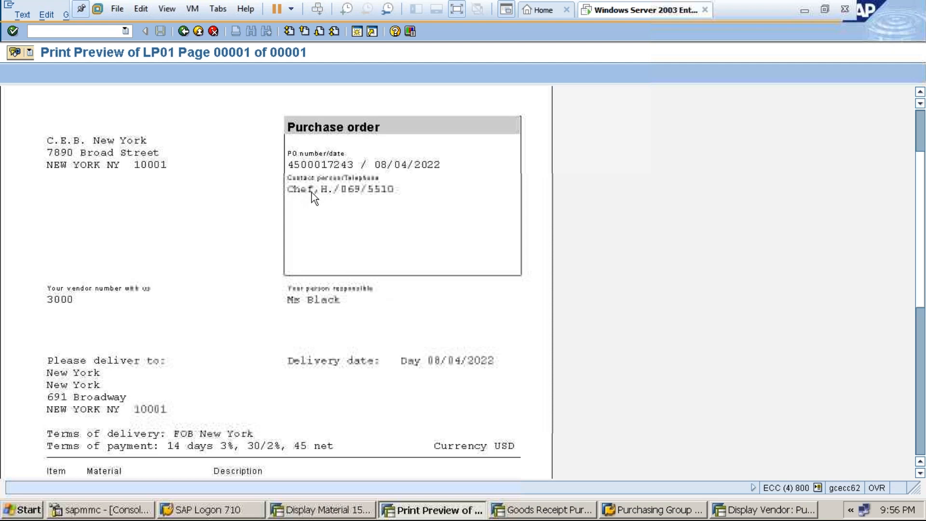
Step: Recheck the vendor's purchasing data and the material's purchasing group, and take the virtual machine out of full screen
{"action": "left_click", "coordinate": [742, 511]}
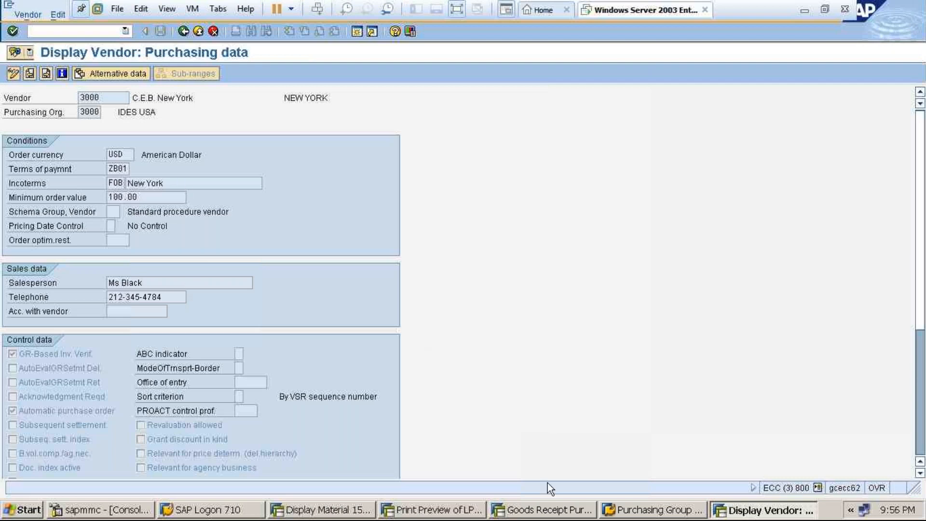
{"action": "left_click", "coordinate": [310, 512]}
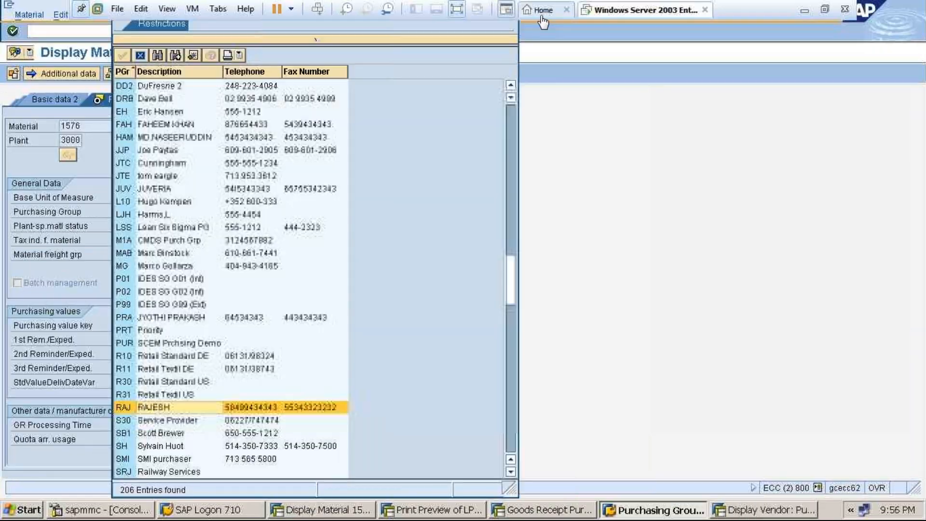
{"action": "left_click", "coordinate": [456, 9]}
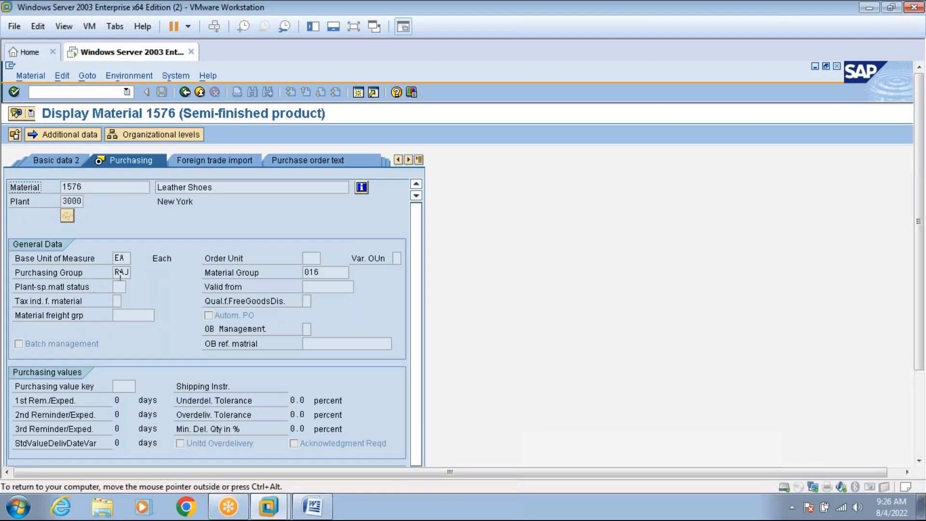
Step: View the list of available purchasing groups for material 1576, then close it without changing the entry
{"action": "left_click", "coordinate": [122, 276]}
{"action": "left_click", "coordinate": [137, 273]}
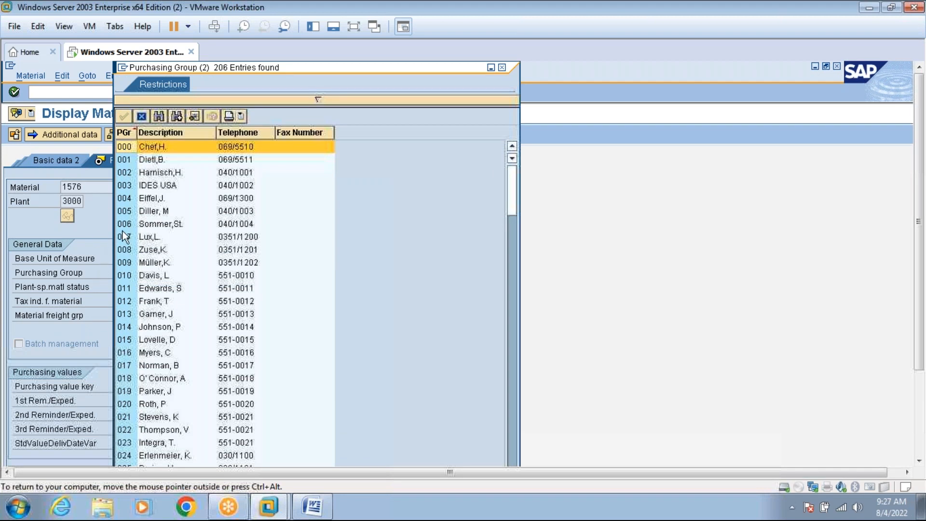
{"action": "left_click", "coordinate": [502, 67]}
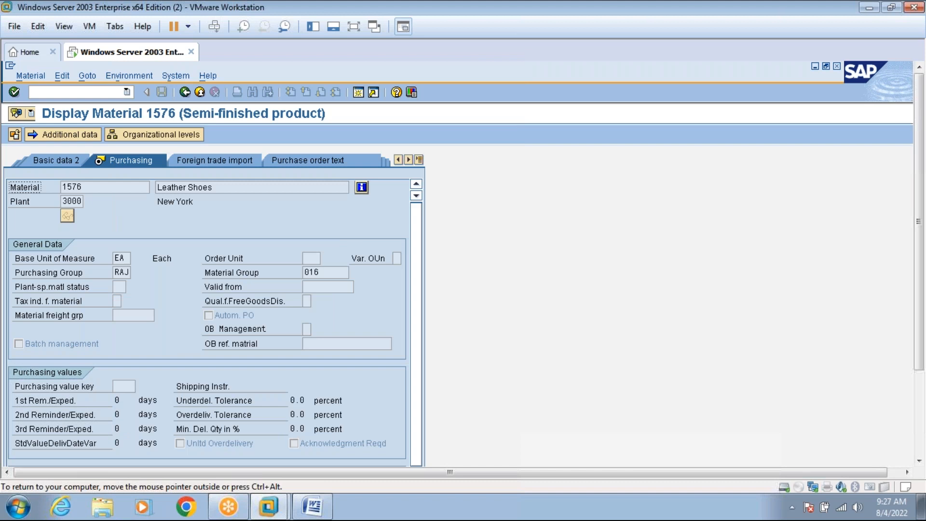
Step: View the field help and technical information for the material's Purchasing Group field, then close both
{"action": "left_click", "coordinate": [122, 274]}
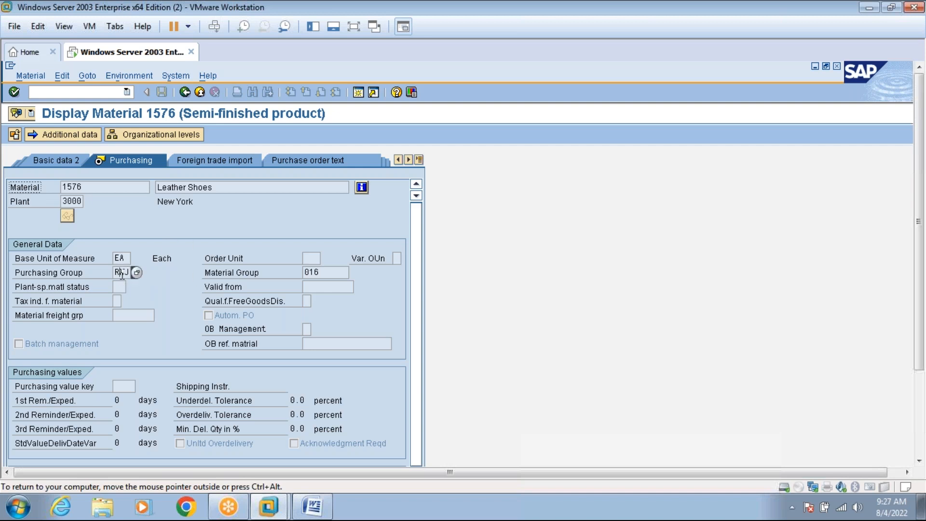
{"action": "left_click", "coordinate": [397, 93]}
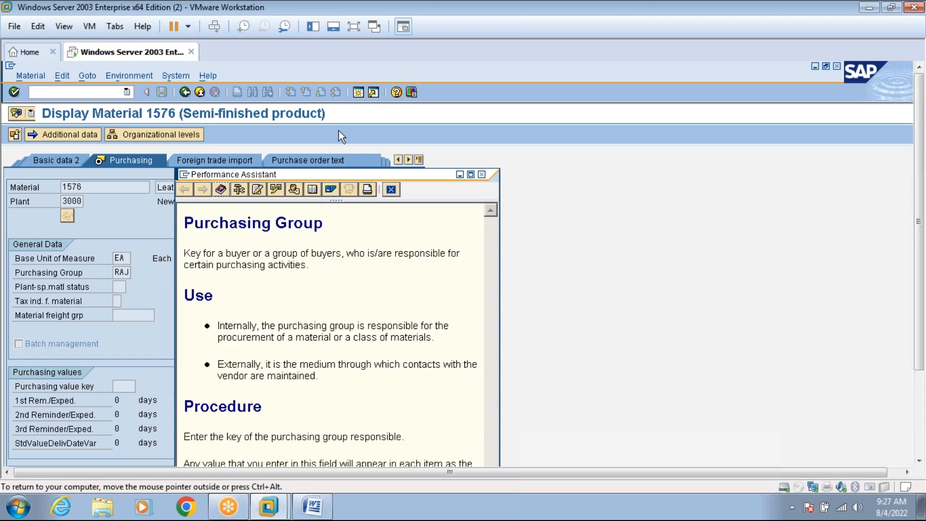
{"action": "left_click", "coordinate": [240, 190]}
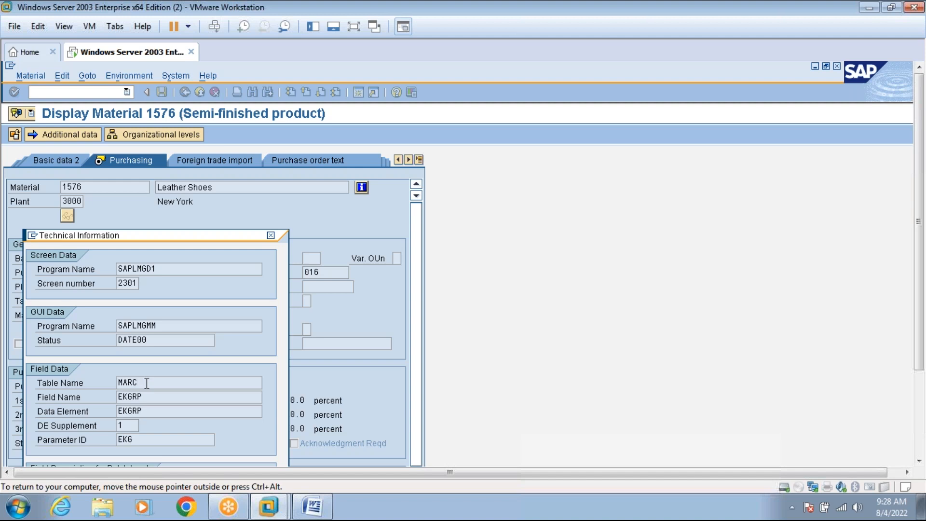
{"action": "left_click", "coordinate": [271, 236]}
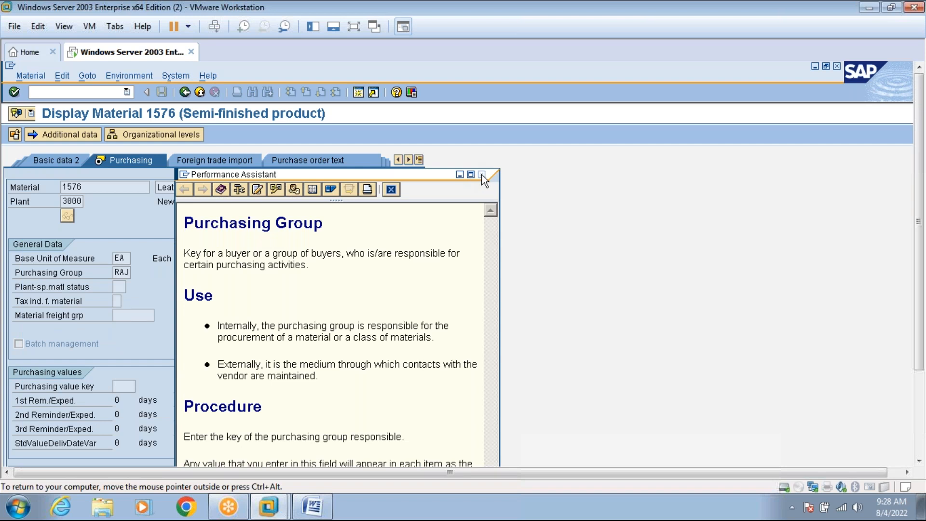
{"action": "left_click", "coordinate": [481, 174]}
{"action": "left_click", "coordinate": [124, 271]}
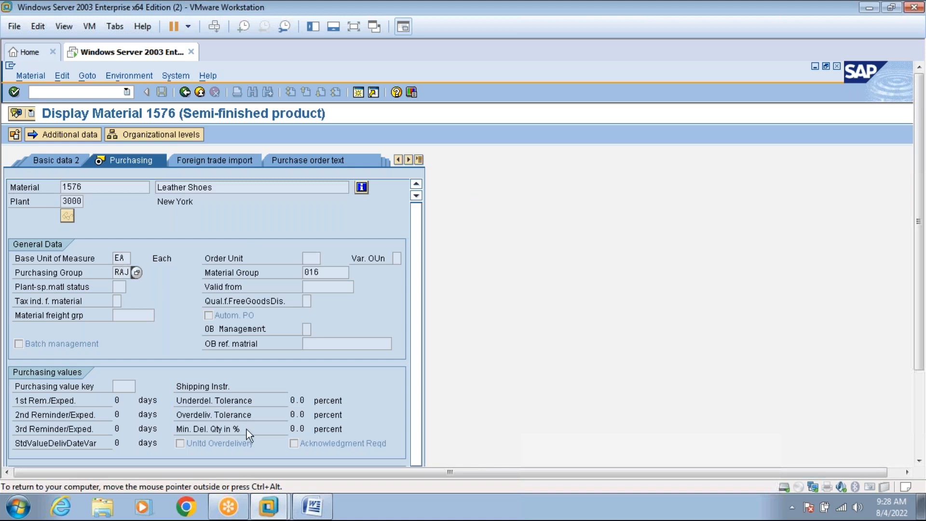
Step: Return the virtual machine to full screen and review the purchase order print preview down to the delivery terms, payment terms and item lines
{"action": "mouse_move", "coordinate": [268, 514]}
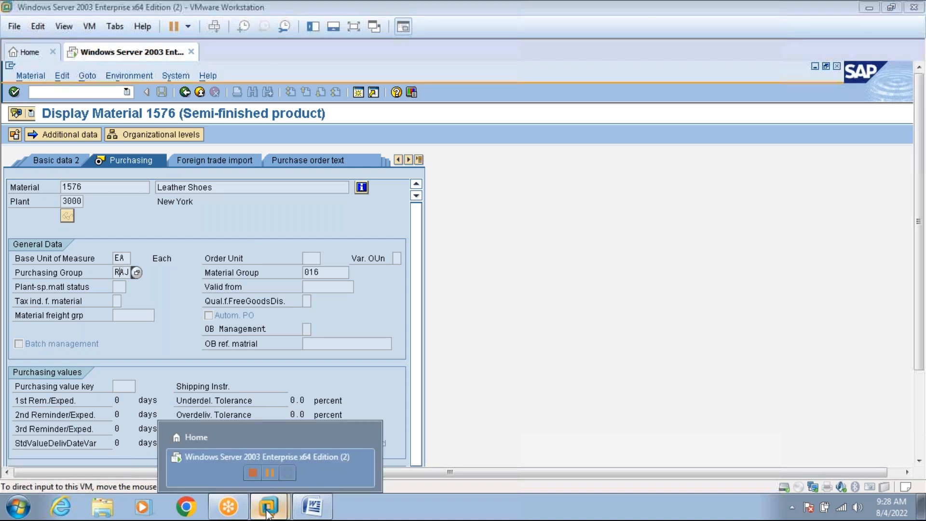
{"action": "left_click", "coordinate": [250, 459]}
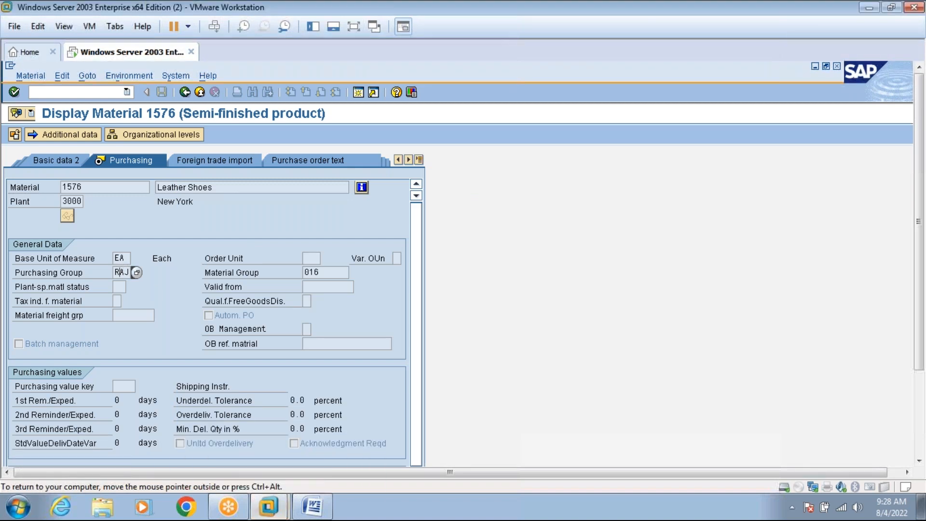
{"action": "left_click", "coordinate": [354, 26]}
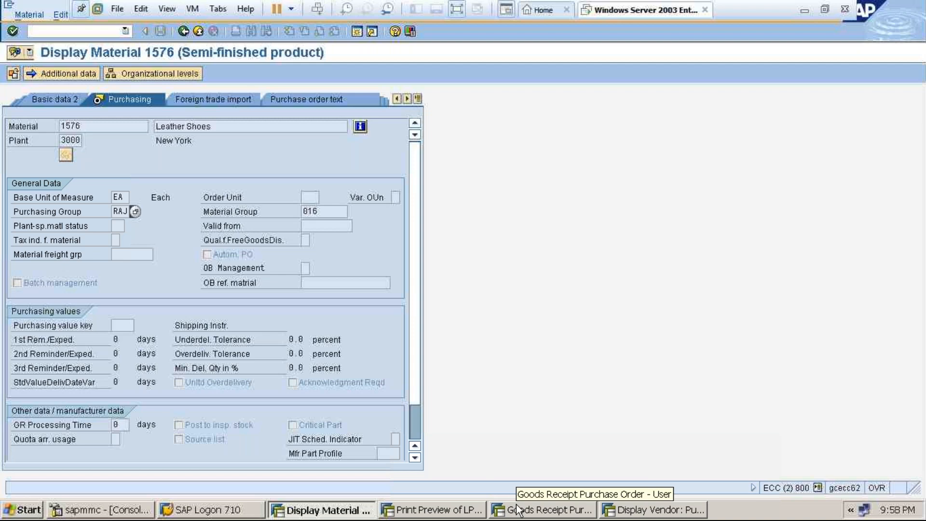
{"action": "left_click", "coordinate": [432, 514]}
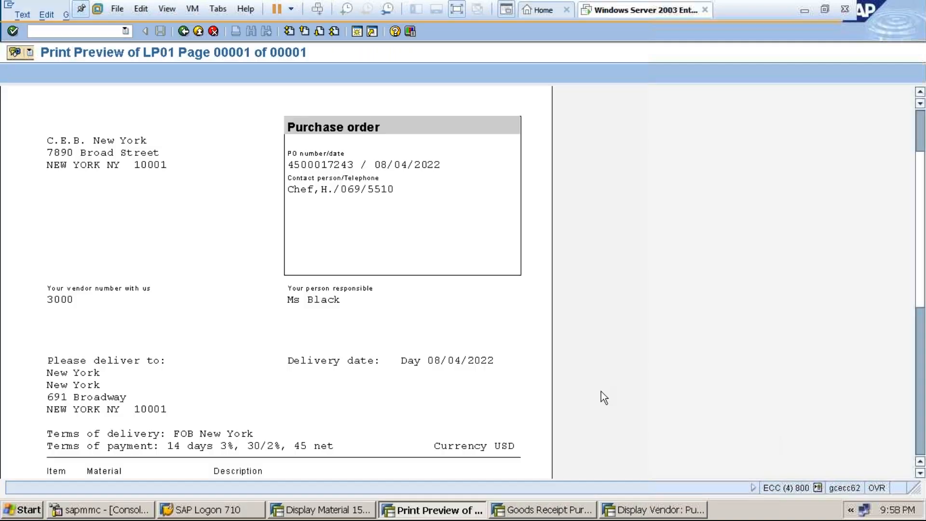
{"action": "left_click", "coordinate": [920, 473]}
{"action": "left_click", "coordinate": [920, 474]}
{"action": "left_click", "coordinate": [920, 473]}
{"action": "left_click", "coordinate": [920, 473]}
{"action": "left_click", "coordinate": [920, 473]}
{"action": "left_click", "coordinate": [920, 473]}
{"action": "left_click", "coordinate": [920, 473]}
{"action": "left_click", "coordinate": [920, 473]}
{"action": "left_click", "coordinate": [920, 473]}
{"action": "left_click", "coordinate": [920, 473]}
{"action": "left_click", "coordinate": [920, 473]}
{"action": "left_click", "coordinate": [920, 473]}
{"action": "left_click", "coordinate": [920, 473]}
{"action": "left_click", "coordinate": [921, 473]}
{"action": "left_click", "coordinate": [920, 473]}
{"action": "left_click", "coordinate": [920, 473]}
{"action": "left_click", "coordinate": [920, 473]}
{"action": "left_click", "coordinate": [921, 473]}
{"action": "left_click", "coordinate": [920, 473]}
{"action": "left_click", "coordinate": [921, 473]}
{"action": "left_click", "coordinate": [920, 473]}
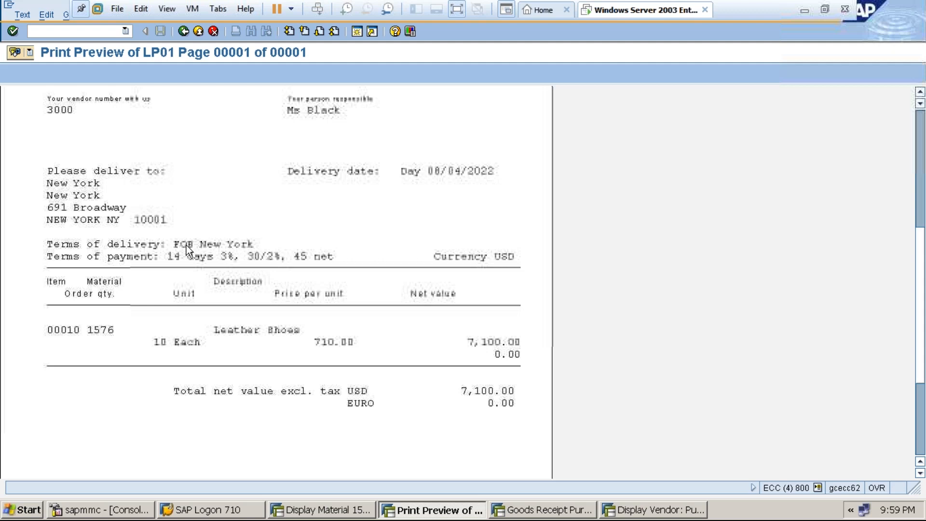
Step: Compare the Incoterms in vendor 3000's purchasing data with the terms of delivery on the purchase order print preview
{"action": "left_click", "coordinate": [629, 512]}
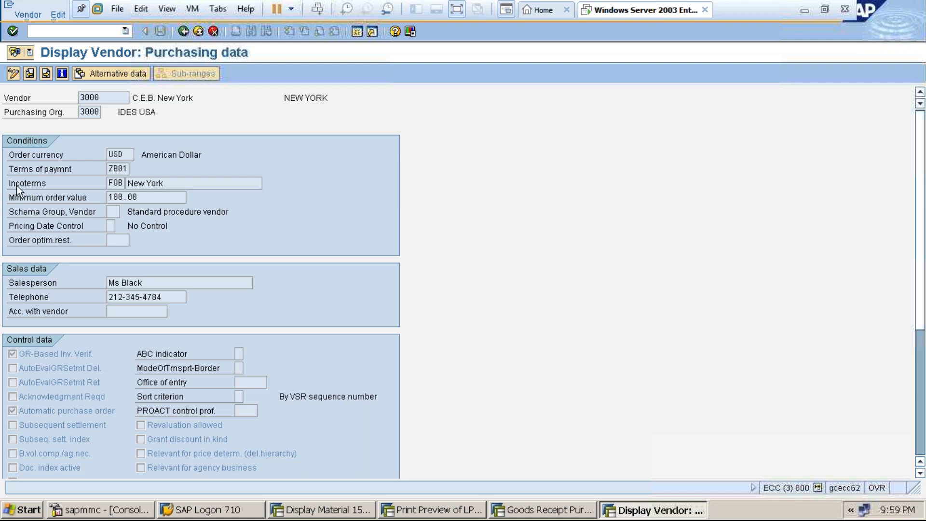
{"action": "left_click", "coordinate": [113, 186]}
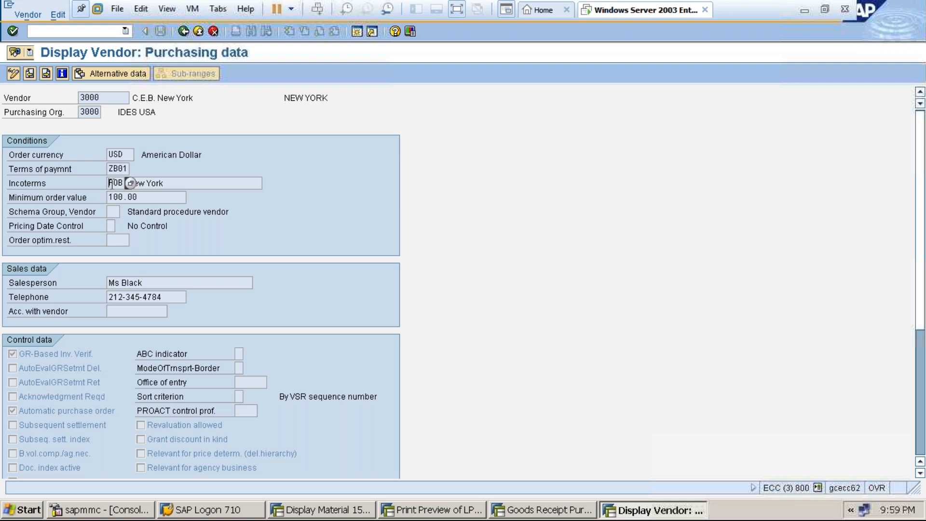
{"action": "left_click", "coordinate": [171, 183]}
{"action": "left_click", "coordinate": [527, 510]}
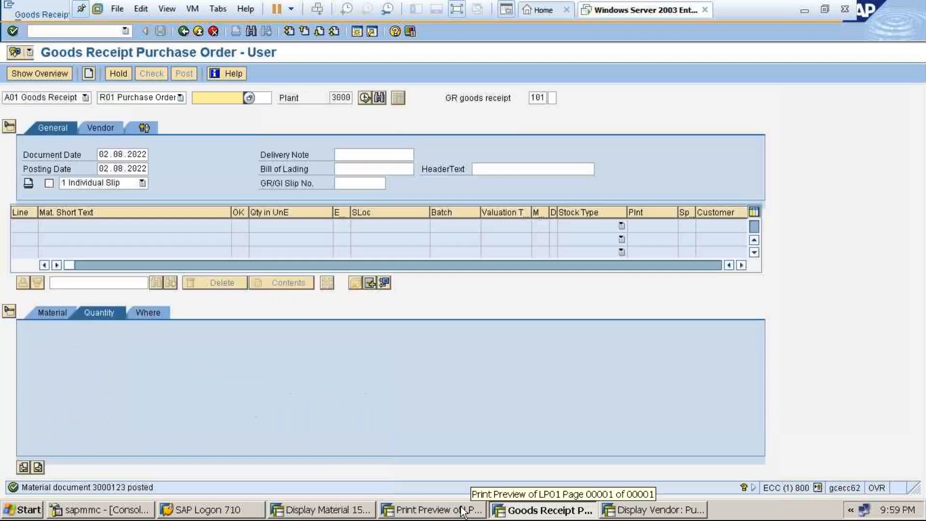
{"action": "left_click", "coordinate": [462, 510]}
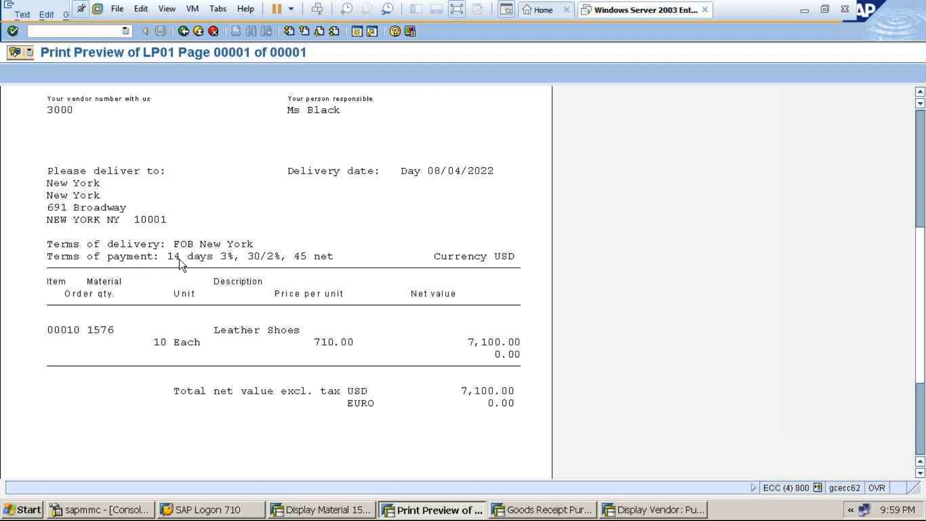
Step: Look up payment term ZB01 from vendor 3000's purchasing data in the list of payment terms
{"action": "left_click", "coordinate": [626, 511]}
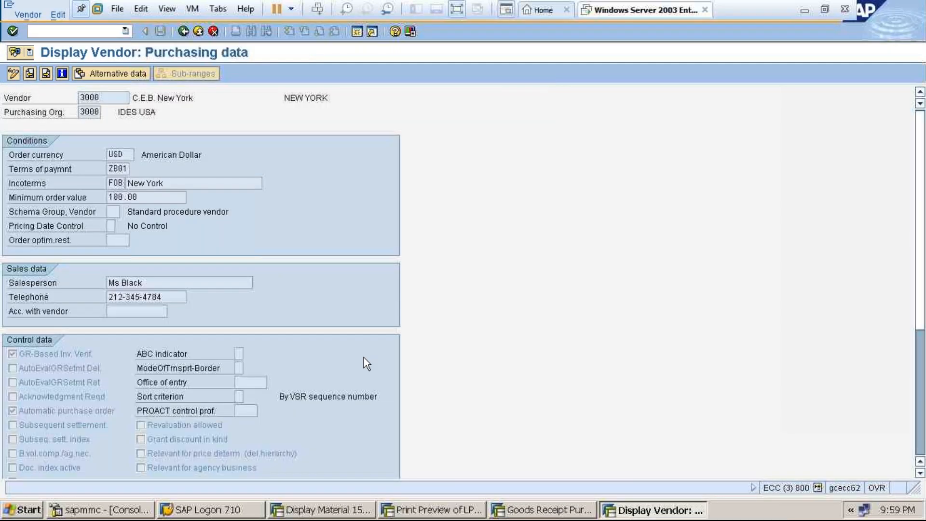
{"action": "left_click", "coordinate": [121, 169]}
{"action": "left_click", "coordinate": [136, 169]}
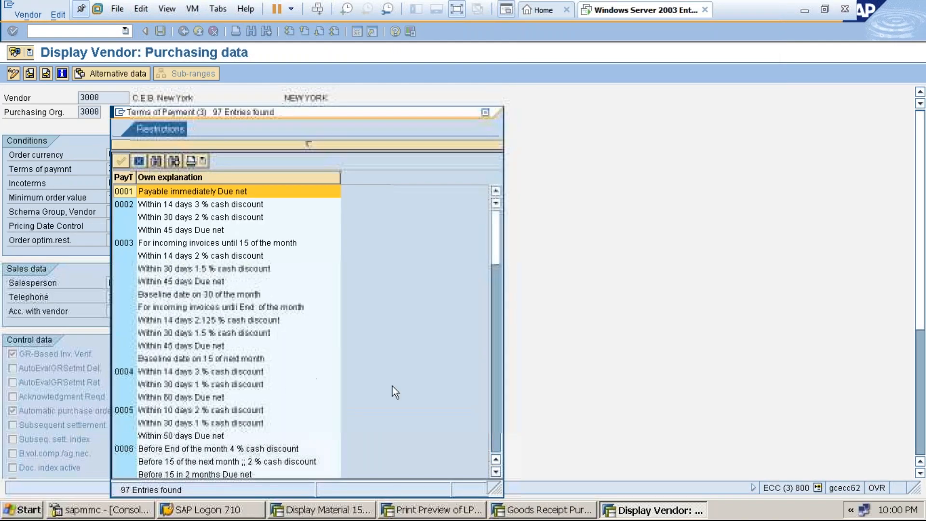
{"action": "left_click", "coordinate": [157, 159]}
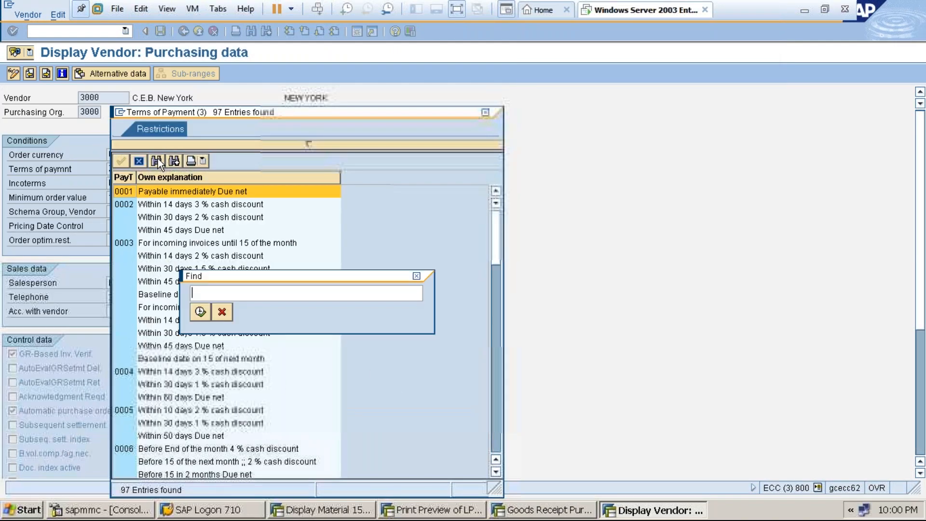
{"action": "type", "text": "zb01"}
{"action": "key", "text": "Return"}
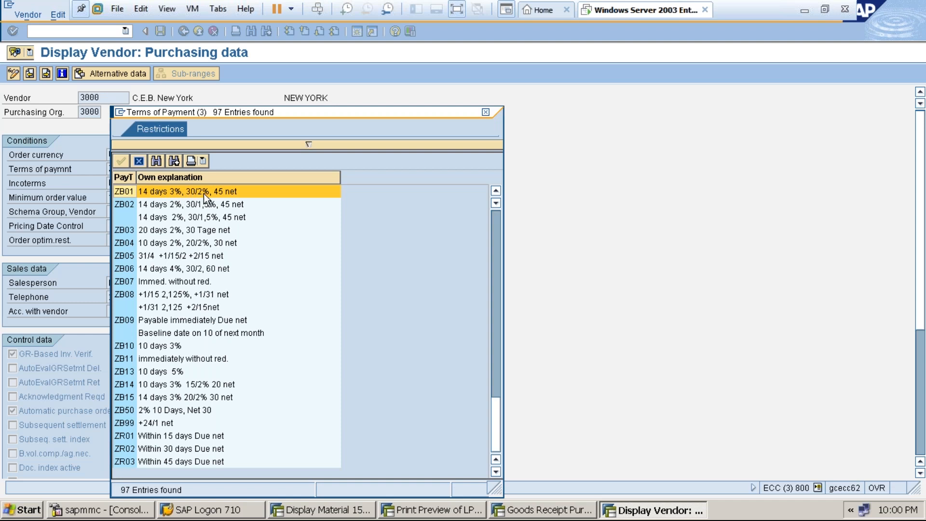
{"action": "left_click", "coordinate": [486, 113]}
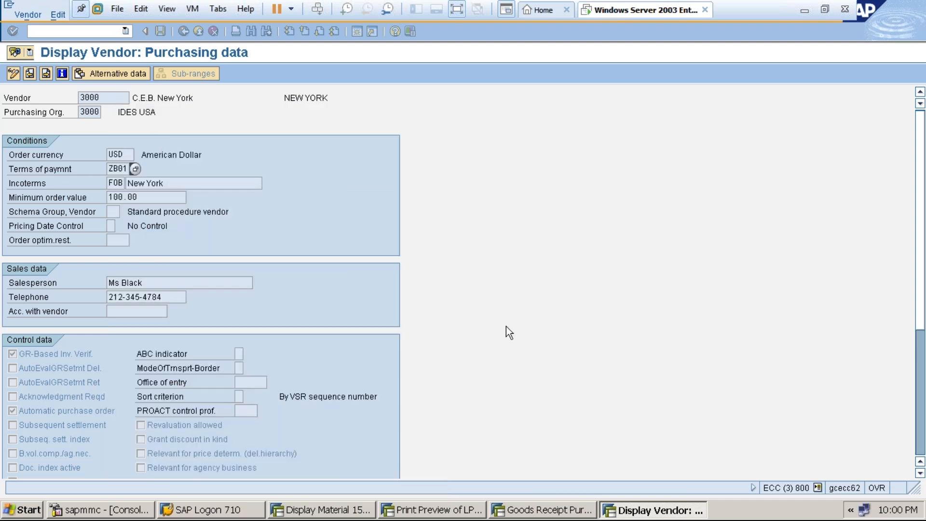
Step: Review the payment terms, item price, totals and header on the purchase order print preview
{"action": "left_click", "coordinate": [448, 512]}
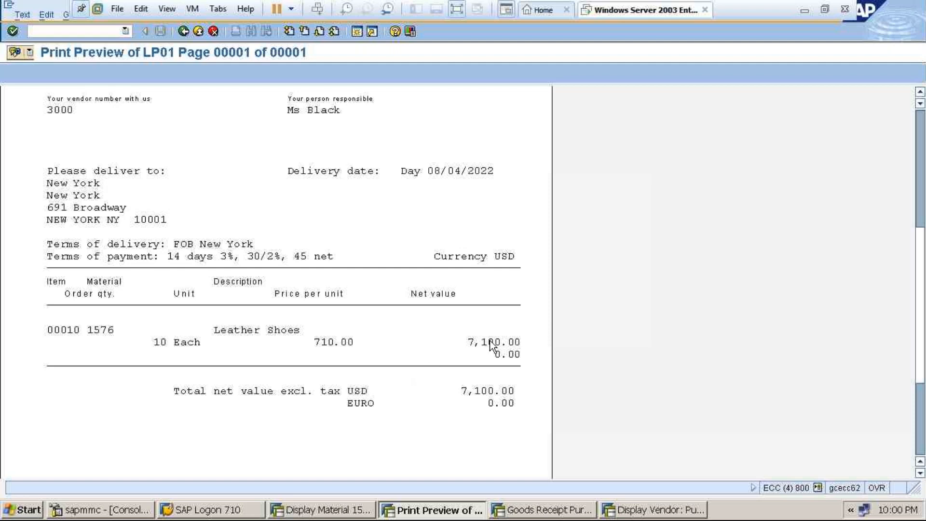
{"action": "left_click", "coordinate": [921, 446]}
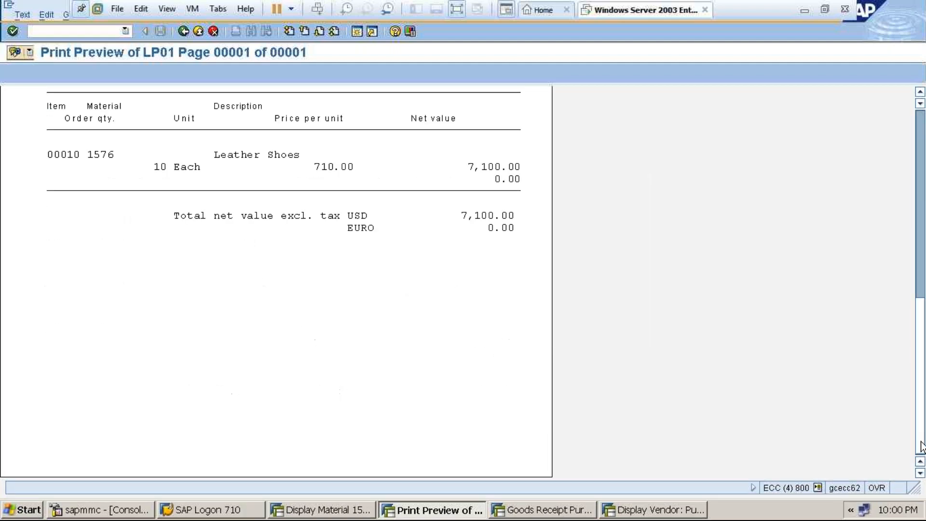
{"action": "left_click", "coordinate": [923, 122]}
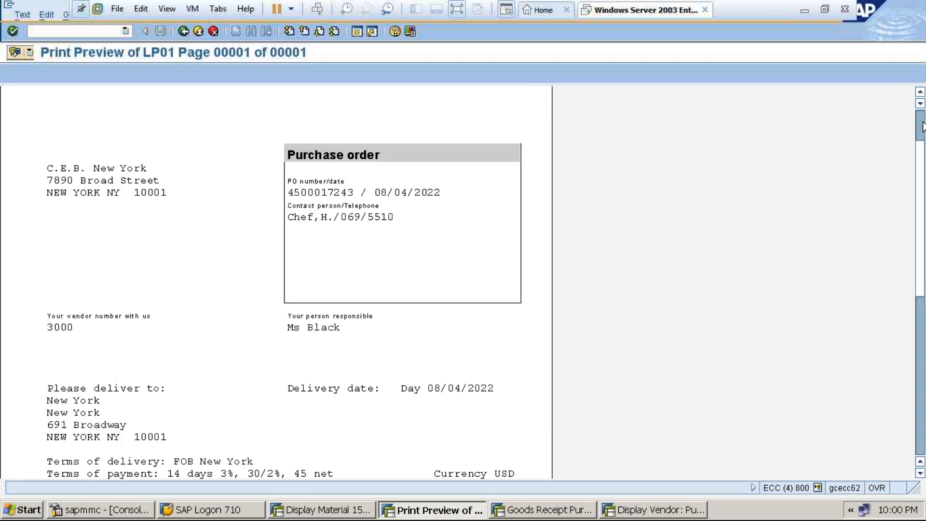
{"action": "left_click", "coordinate": [922, 126]}
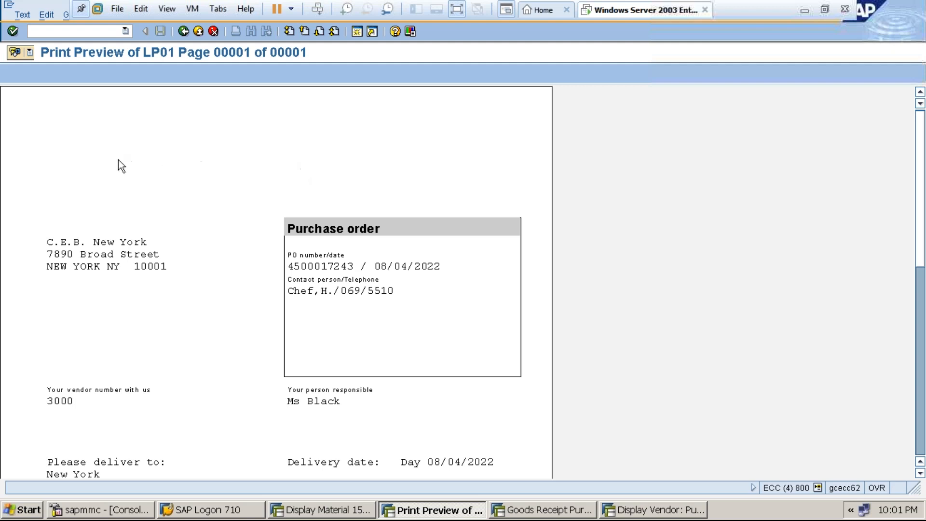
Step: Exit the print preview and the purchase order display, and open the goods receipt transaction for purchase orders
{"action": "left_click", "coordinate": [184, 32]}
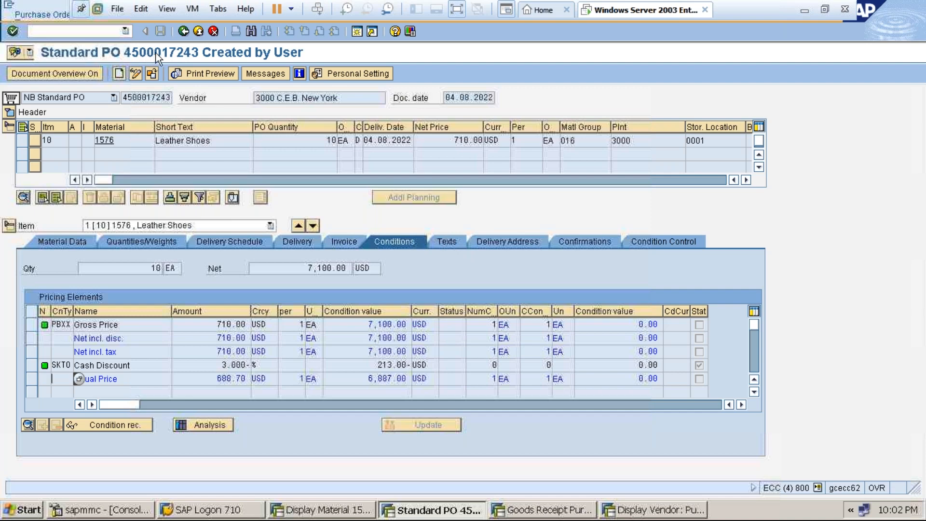
{"action": "left_click", "coordinate": [197, 32]}
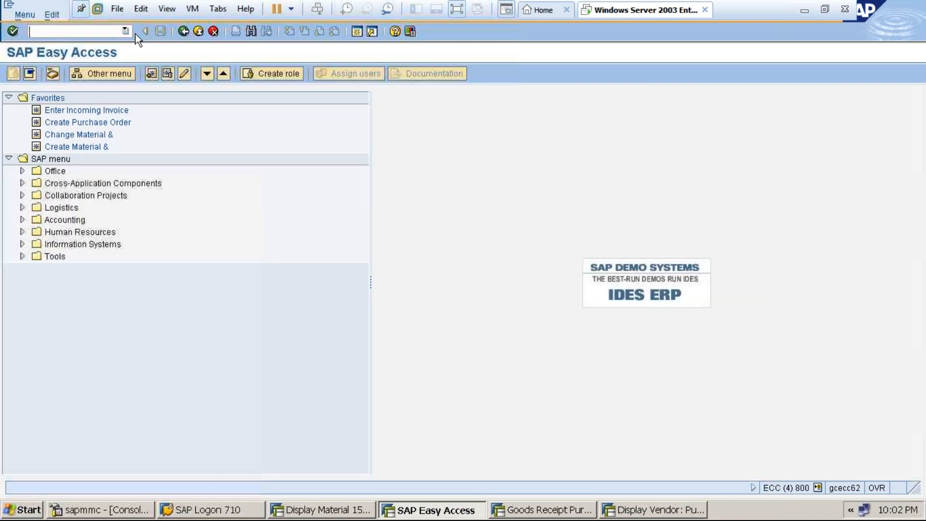
{"action": "type", "text": "me23n"}
{"action": "key", "text": "Return"}
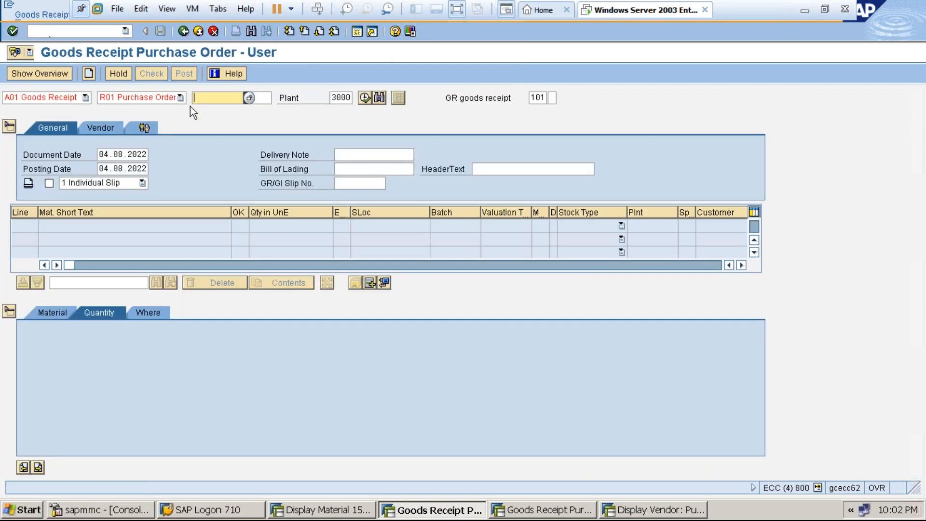
Step: Enter the number of the Leather Shoes purchase order and load its items for goods receipt
{"action": "left_click", "coordinate": [207, 98]}
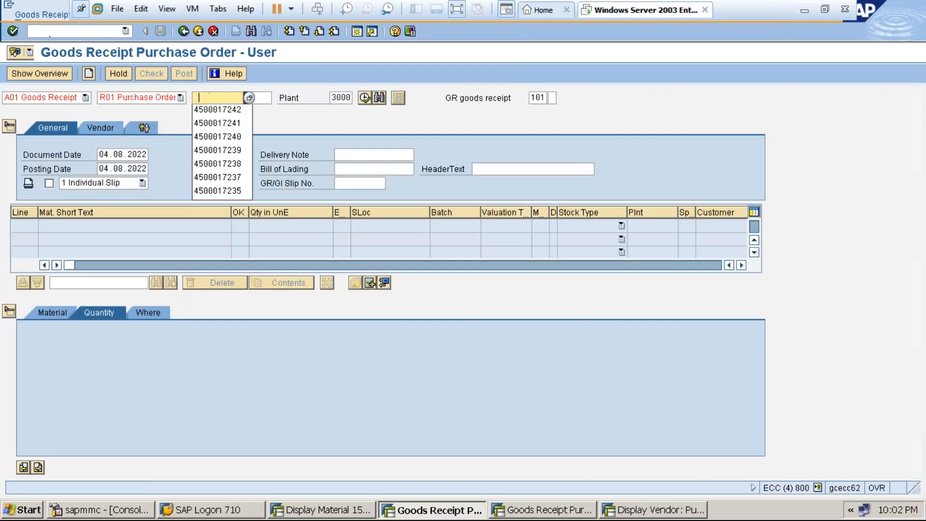
{"action": "left_click", "coordinate": [213, 109]}
{"action": "key", "text": "BackSpace"}
{"action": "type", "text": "3"}
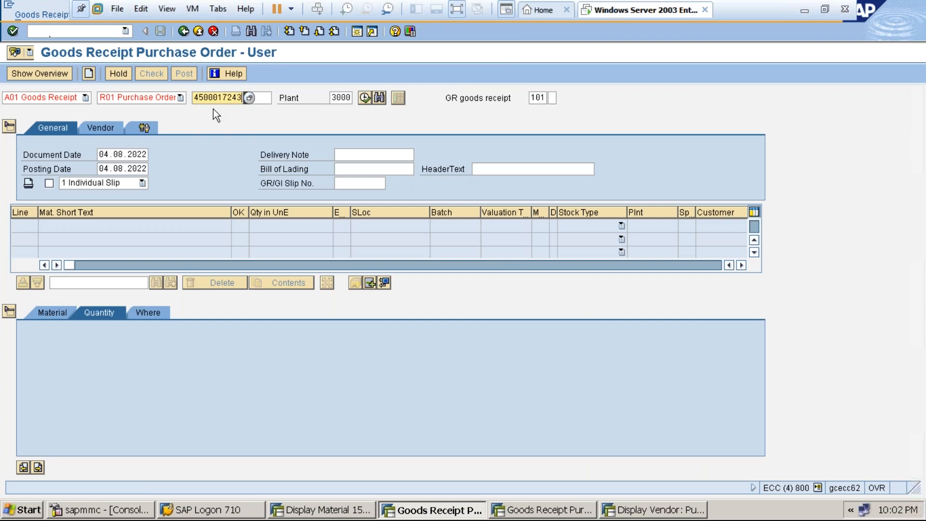
{"action": "key", "text": "Return"}
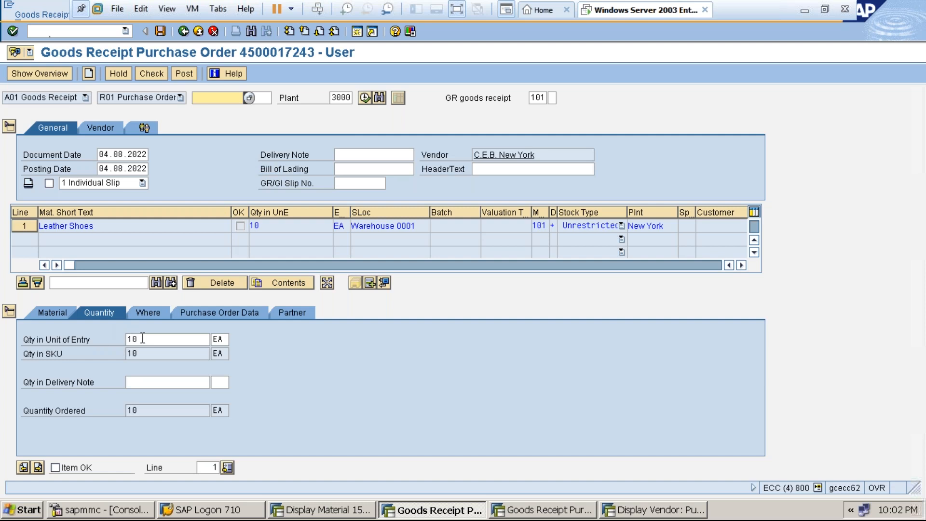
Step: Mark the Leather Shoes item as OK, check and post the goods receipt, and return to the SAP Easy Access menu
{"action": "left_click", "coordinate": [56, 468]}
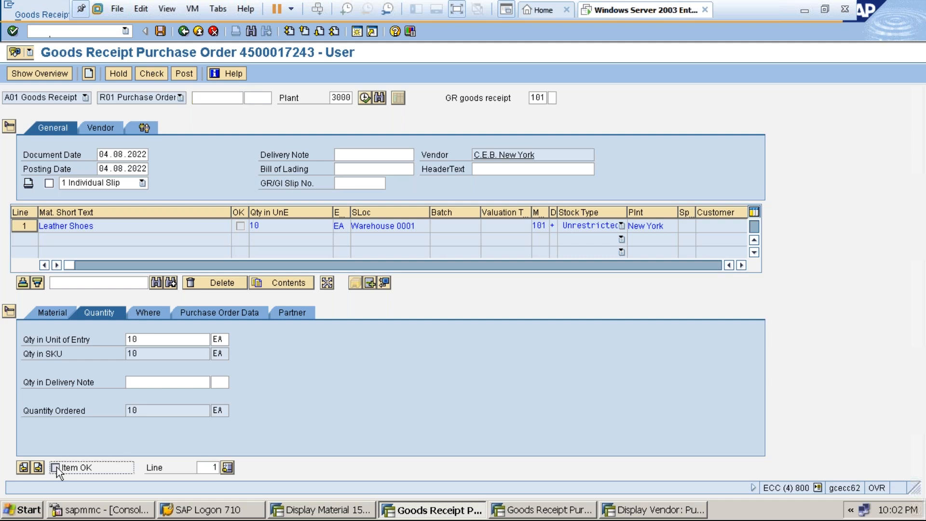
{"action": "left_click", "coordinate": [155, 75]}
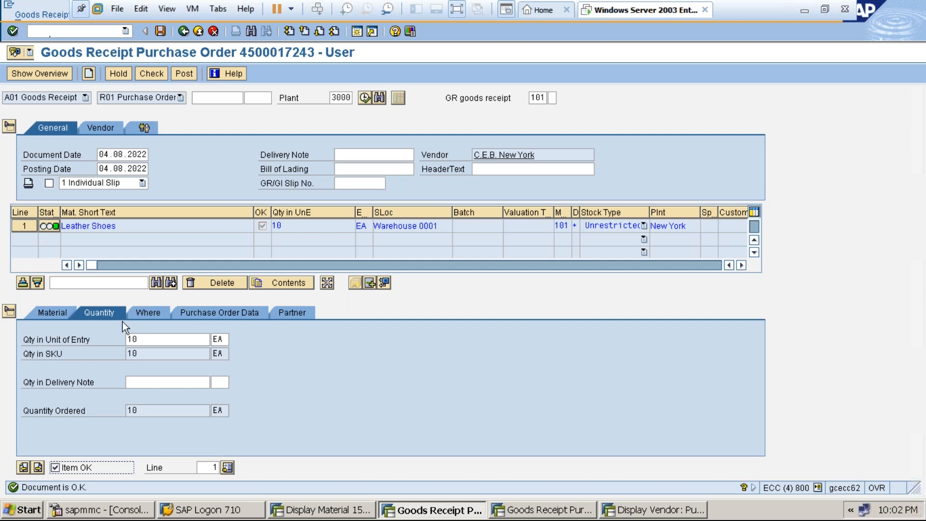
{"action": "left_click", "coordinate": [184, 73]}
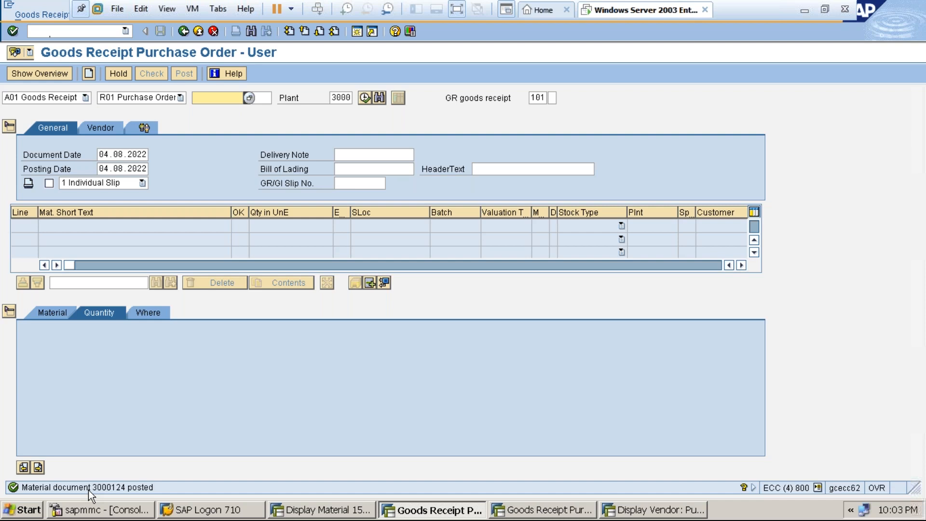
{"action": "left_click", "coordinate": [198, 32]}
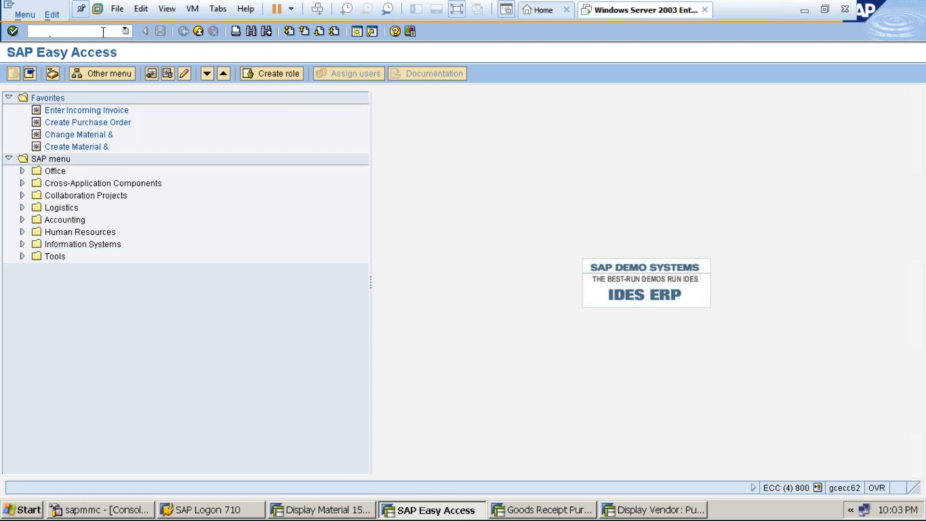
Step: Run the MMBE stock overview for material 1576 in plant 3000, storage location 0001, review the stock, and exit the report
{"action": "type", "text": "mmbe"}
{"action": "key", "text": "Return"}
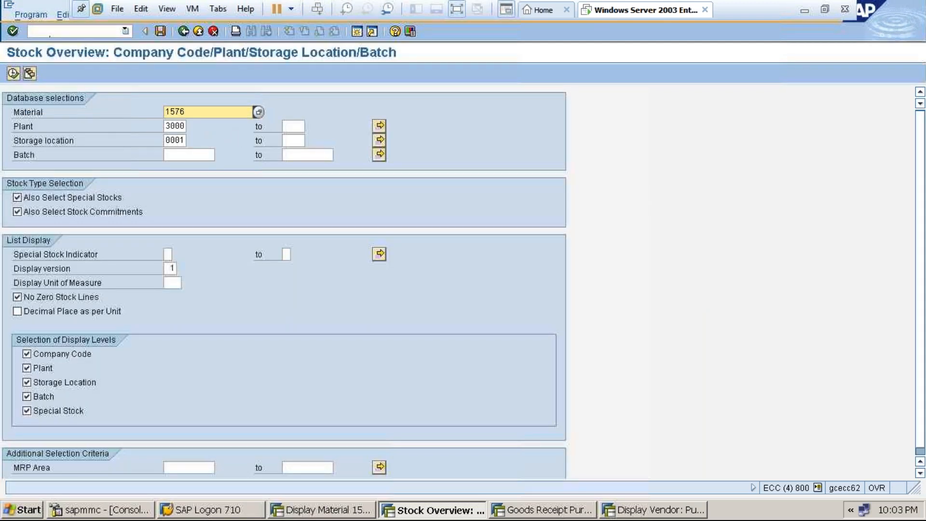
{"action": "left_click", "coordinate": [176, 127]}
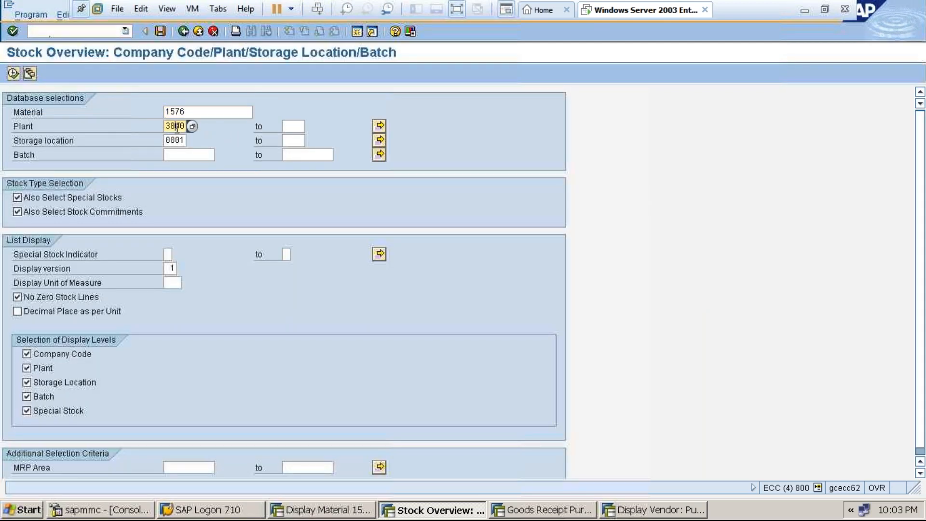
{"action": "left_click", "coordinate": [177, 140]}
{"action": "left_click", "coordinate": [17, 74]}
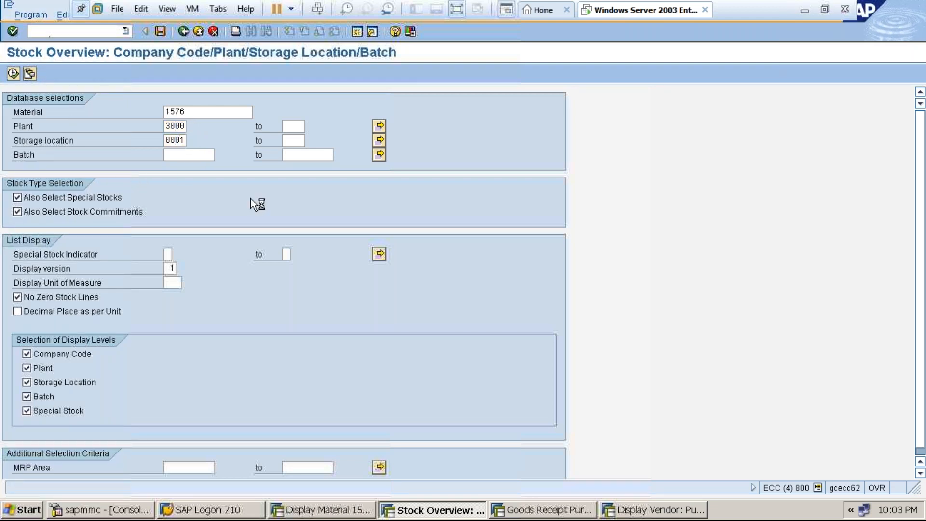
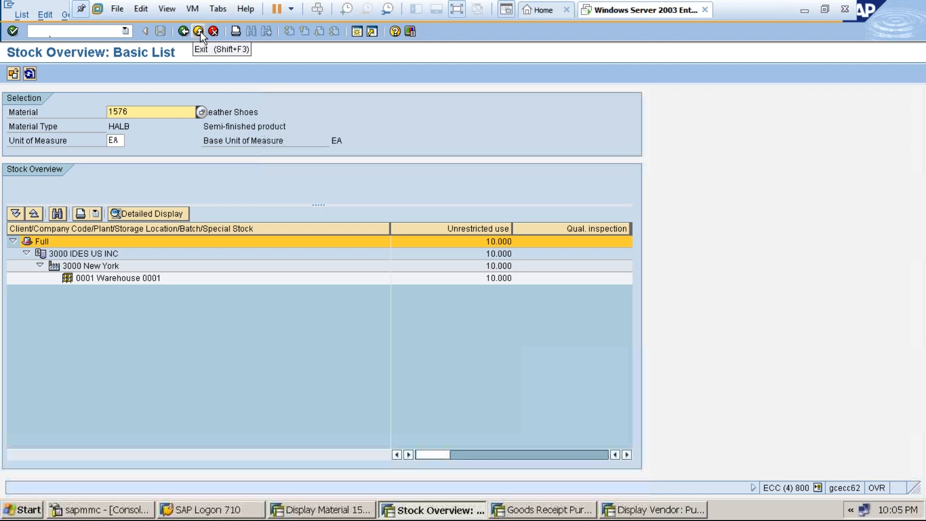
{"action": "left_click", "coordinate": [200, 32]}
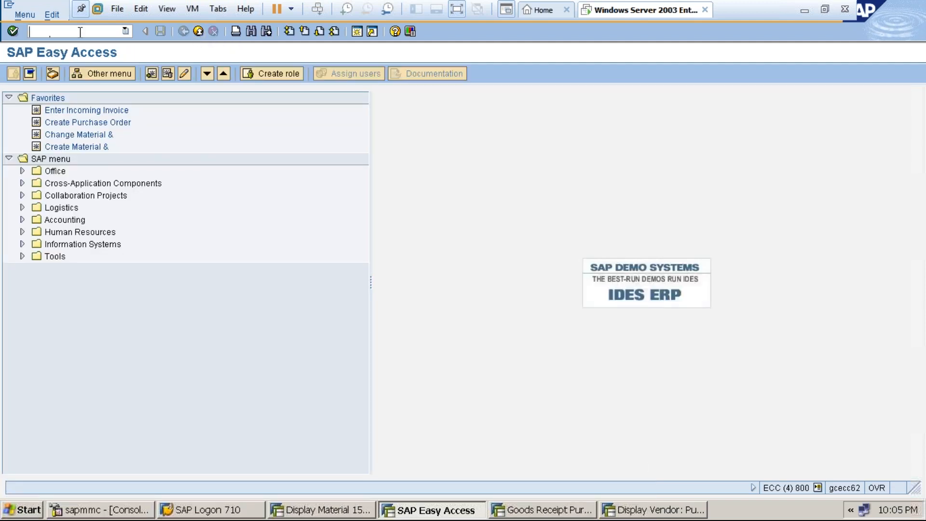
Step: Read the standard price control notes in the Word document Material Master, and return to the full-screen SAP session
{"action": "left_click", "coordinate": [457, 9]}
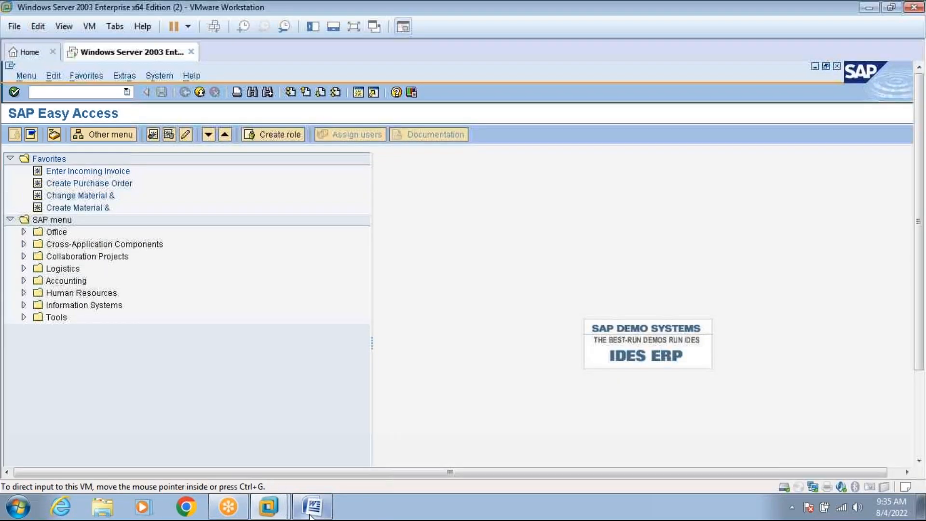
{"action": "left_click", "coordinate": [311, 515]}
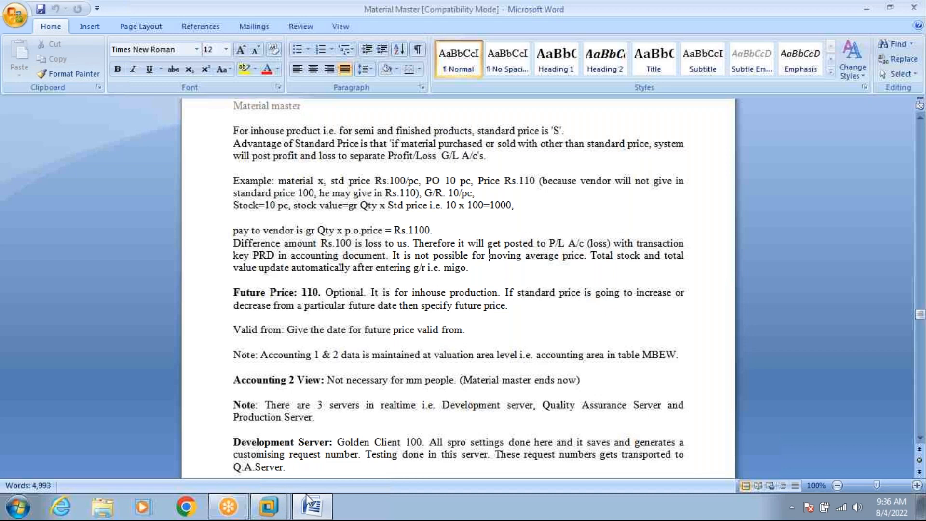
{"action": "left_click", "coordinate": [313, 508]}
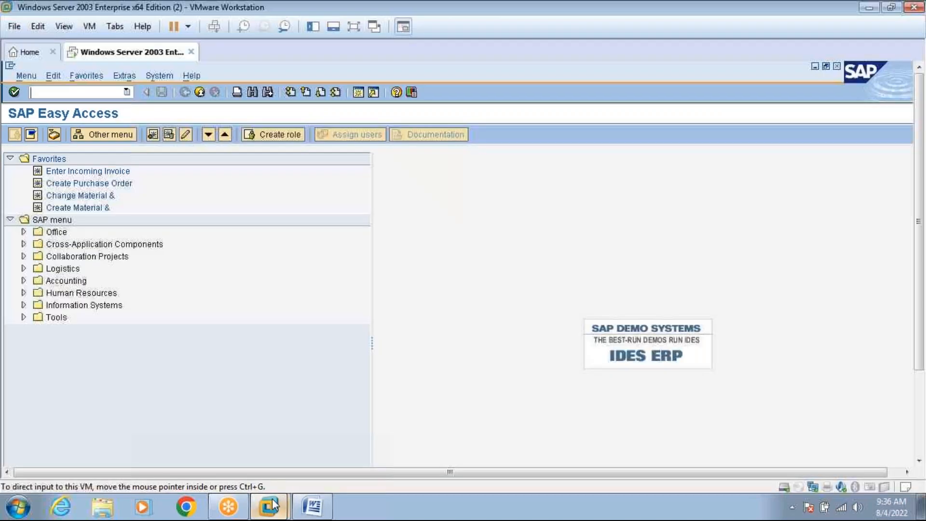
{"action": "mouse_move", "coordinate": [273, 505]}
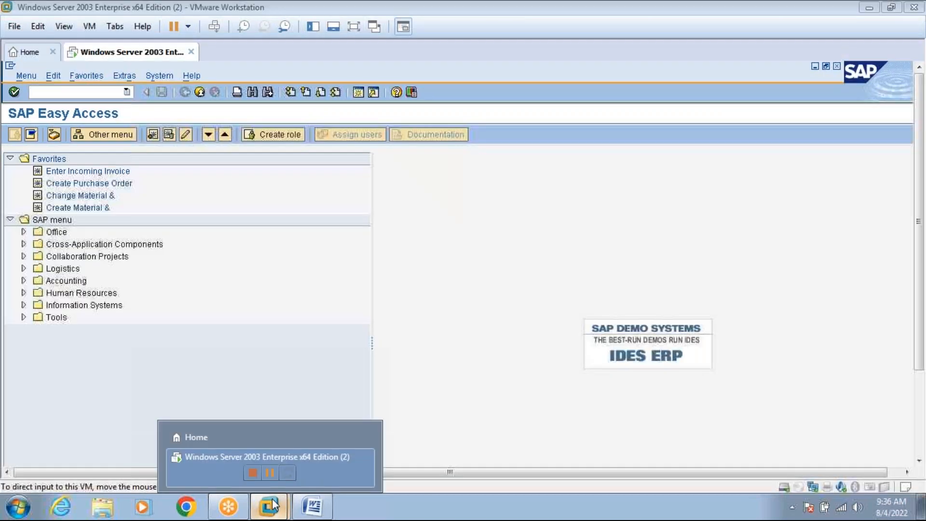
{"action": "left_click", "coordinate": [272, 452]}
{"action": "left_click", "coordinate": [354, 27]}
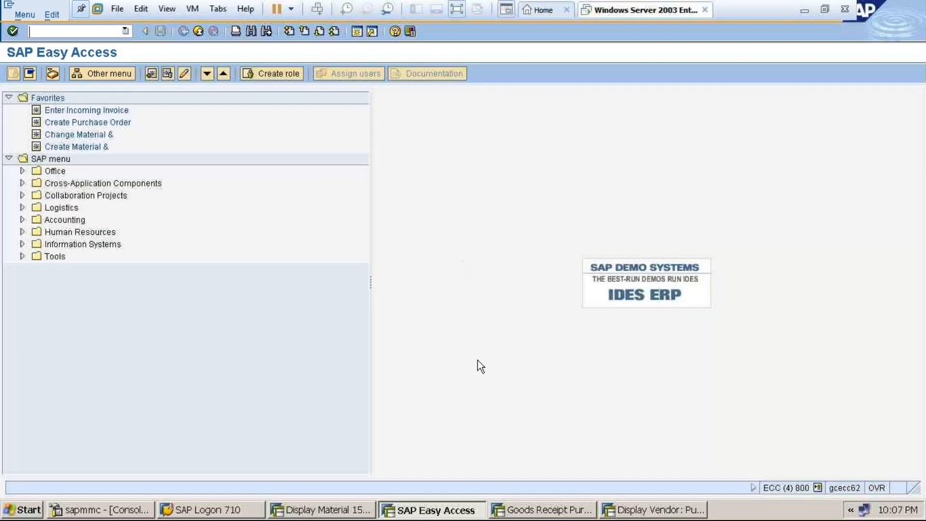
Step: Leave the old goods receipt screen in its own session and restart the MIGO transaction there
{"action": "left_click", "coordinate": [525, 514]}
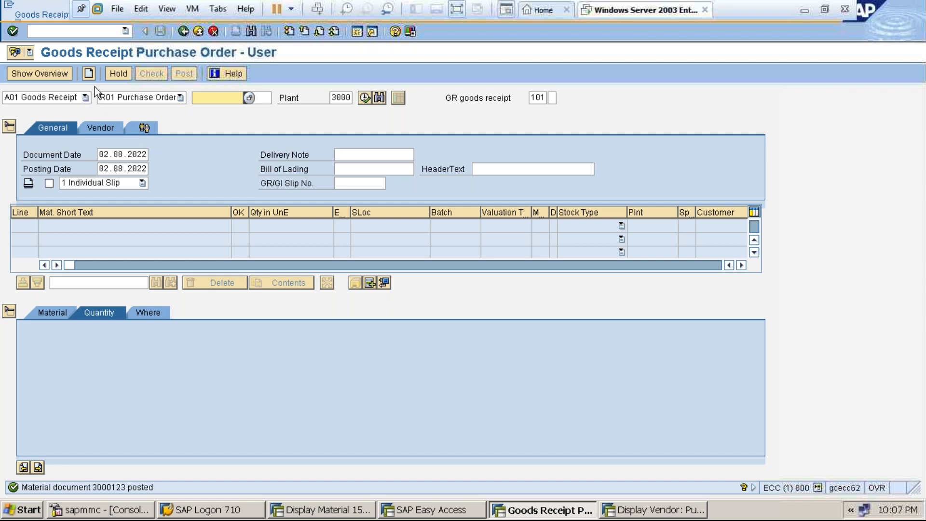
{"action": "left_click", "coordinate": [188, 33]}
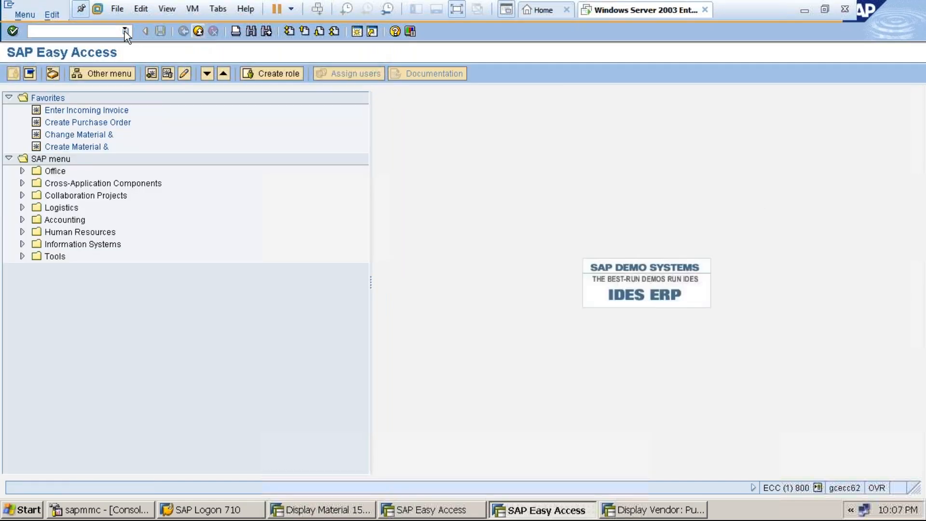
{"action": "left_click", "coordinate": [99, 30]}
{"action": "type", "text": "migo"}
{"action": "key", "text": "Return"}
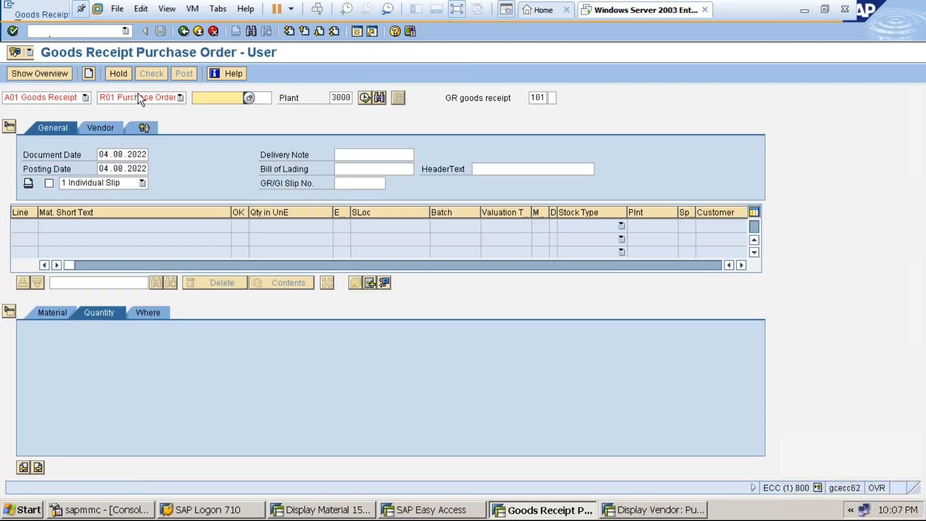
Step: Set the MIGO action to A04 Display and load the 2022 material document of the Leather Shoes goods receipt
{"action": "left_click", "coordinate": [86, 98]}
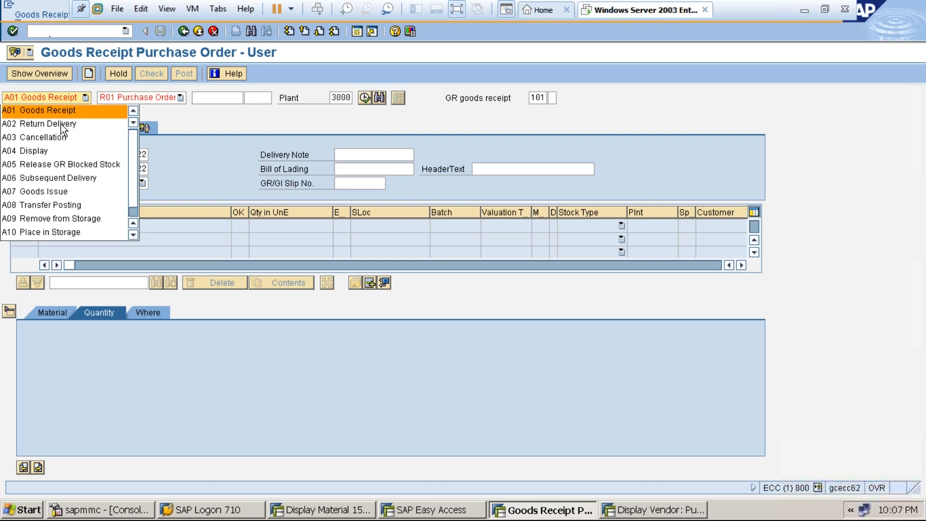
{"action": "left_click", "coordinate": [45, 149]}
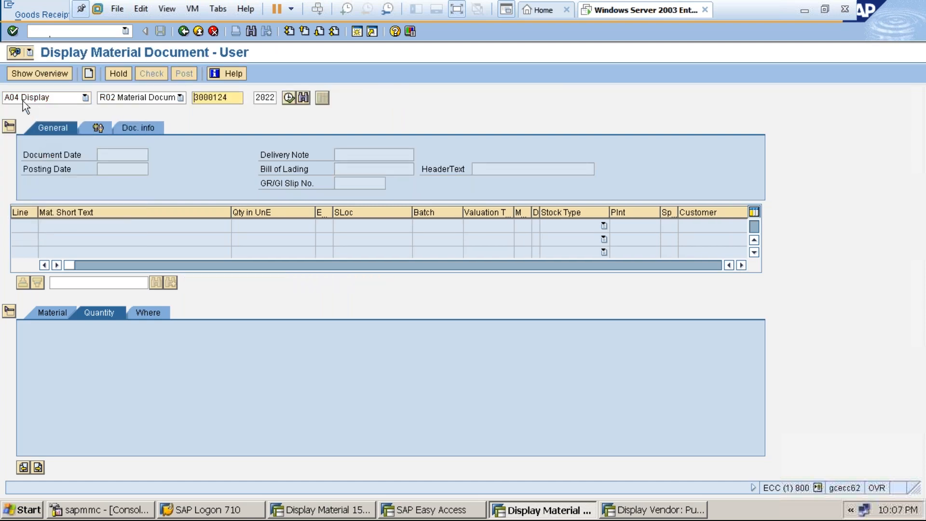
{"action": "left_click", "coordinate": [234, 97]}
{"action": "key", "text": "Return"}
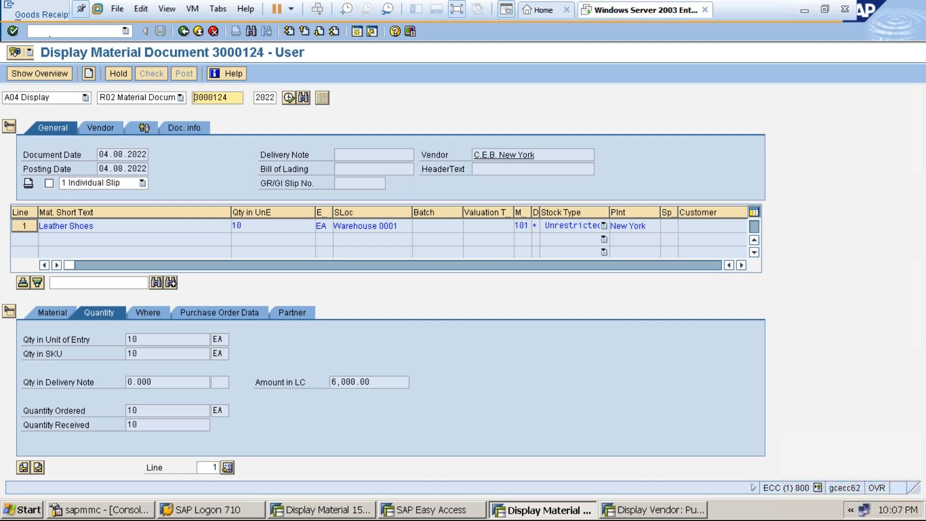
Step: From the goods receipt's document info, open its accounting document and review the posted line items
{"action": "left_click", "coordinate": [196, 127]}
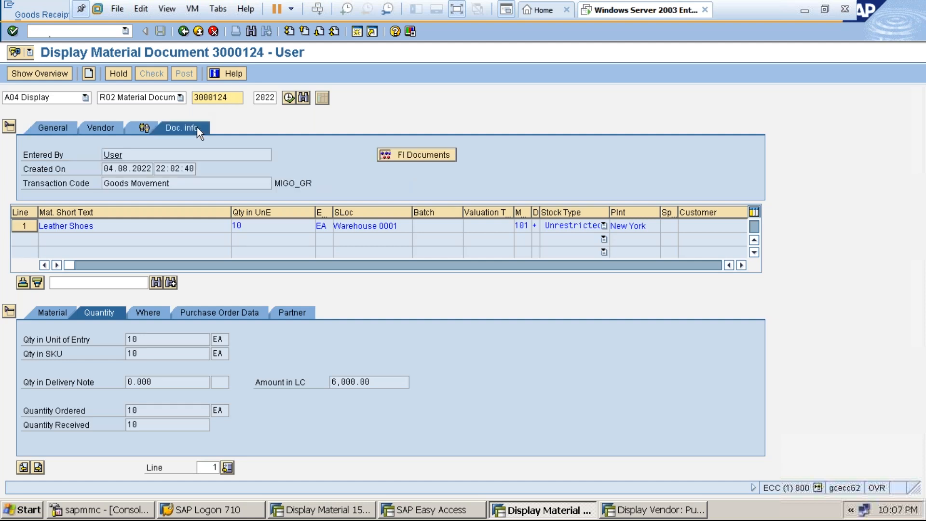
{"action": "left_click", "coordinate": [412, 155]}
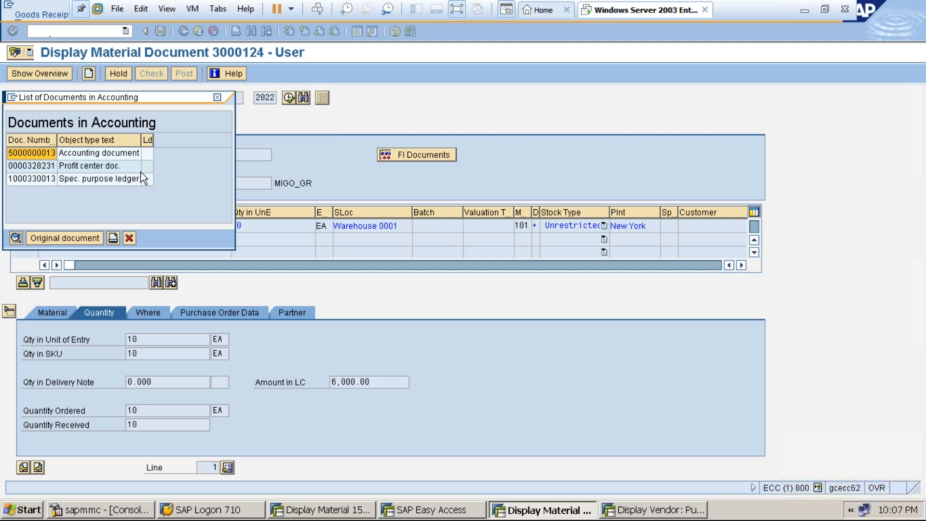
{"action": "left_click", "coordinate": [106, 157]}
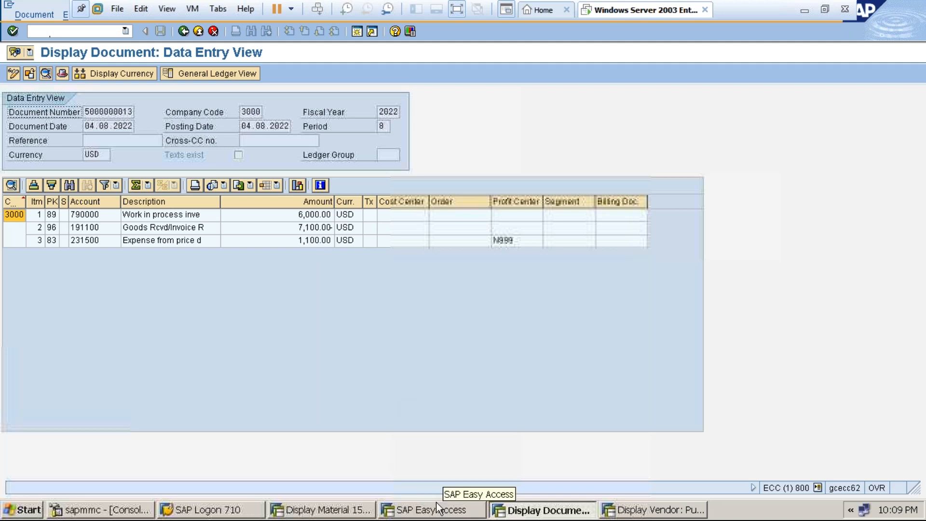
Step: Display the Leather Shoes purchase order with transaction ME23N in the free SAP session and review its pricing conditions
{"action": "left_click", "coordinate": [459, 510]}
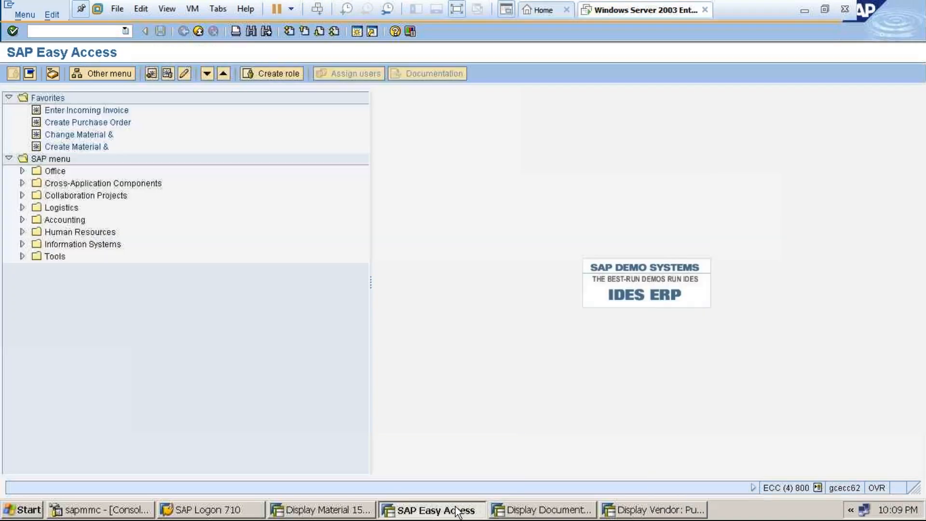
{"action": "type", "text": "me23n"}
{"action": "key", "text": "Return"}
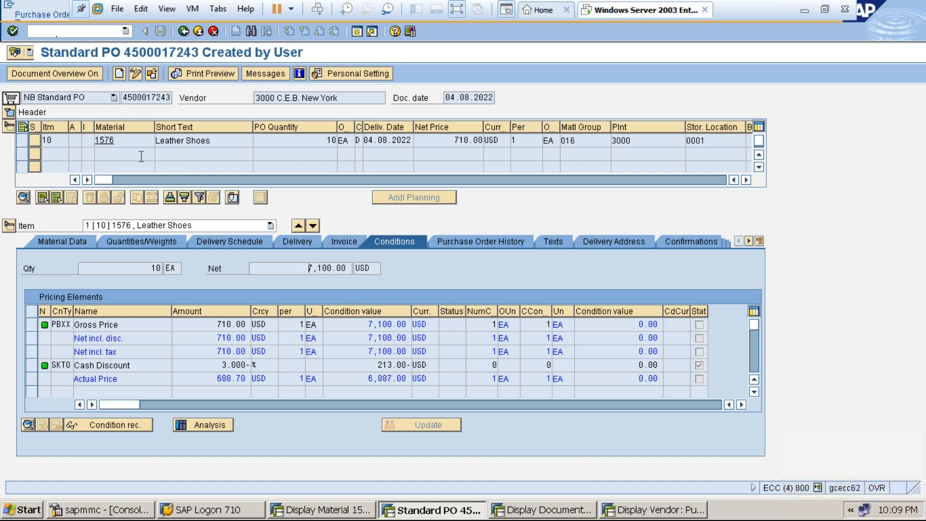
Step: Open the material master of the ordered Leather Shoes from the order item and check which transaction code it uses
{"action": "left_click", "coordinate": [104, 139]}
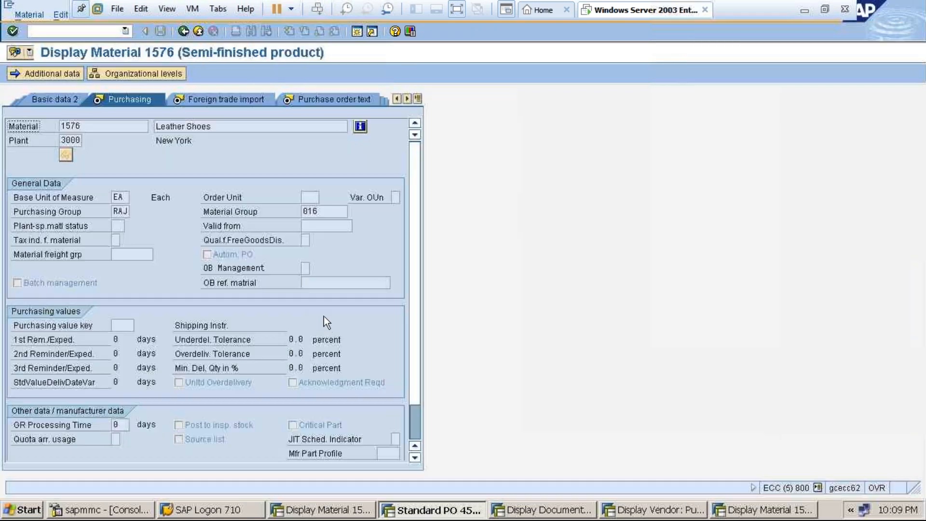
{"action": "left_click", "coordinate": [817, 489]}
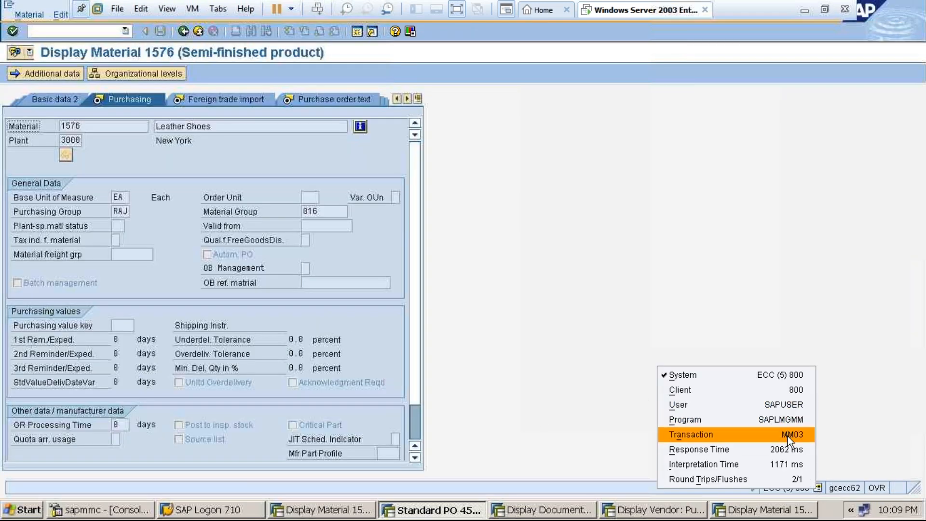
{"action": "left_click", "coordinate": [704, 318]}
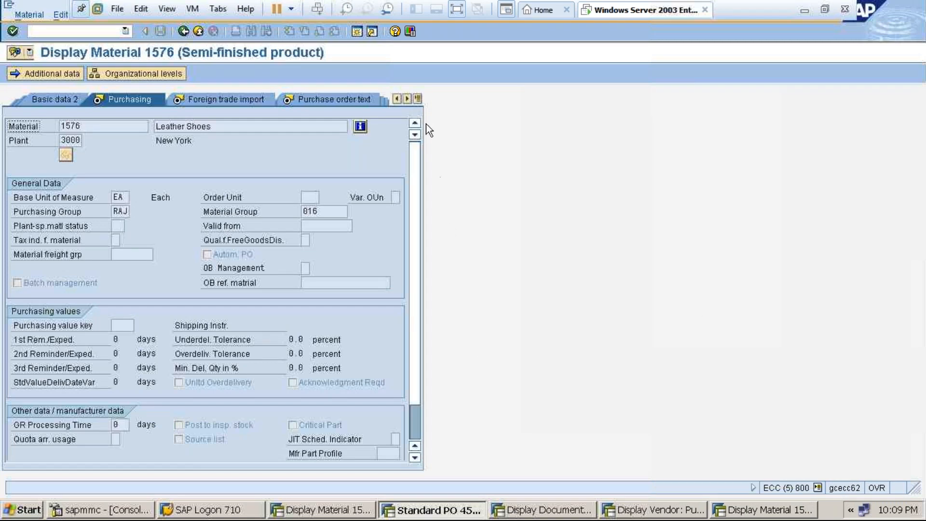
Step: Show the Accounting 1 view of material 1576 and review its price control, standard price, total stock and total value
{"action": "left_click", "coordinate": [418, 98]}
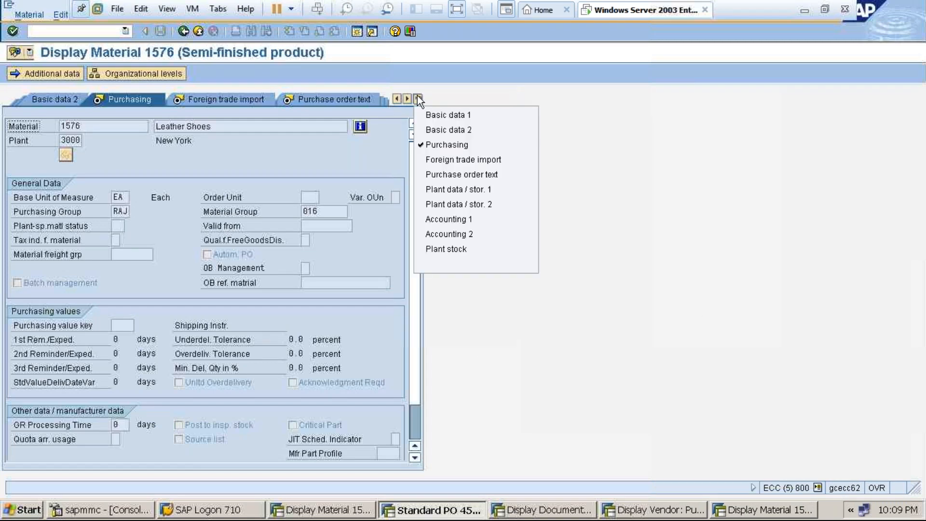
{"action": "left_click", "coordinate": [447, 220]}
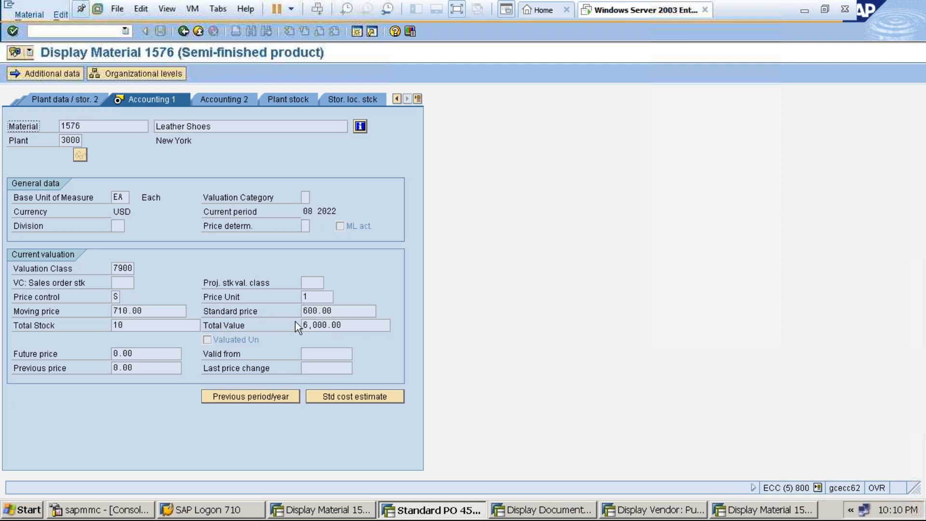
{"action": "left_click", "coordinate": [329, 328]}
Step: Close the purchase order session and the extra material display session, and bring the accounting document back into view
{"action": "left_click", "coordinate": [654, 514]}
{"action": "left_click", "coordinate": [654, 514]}
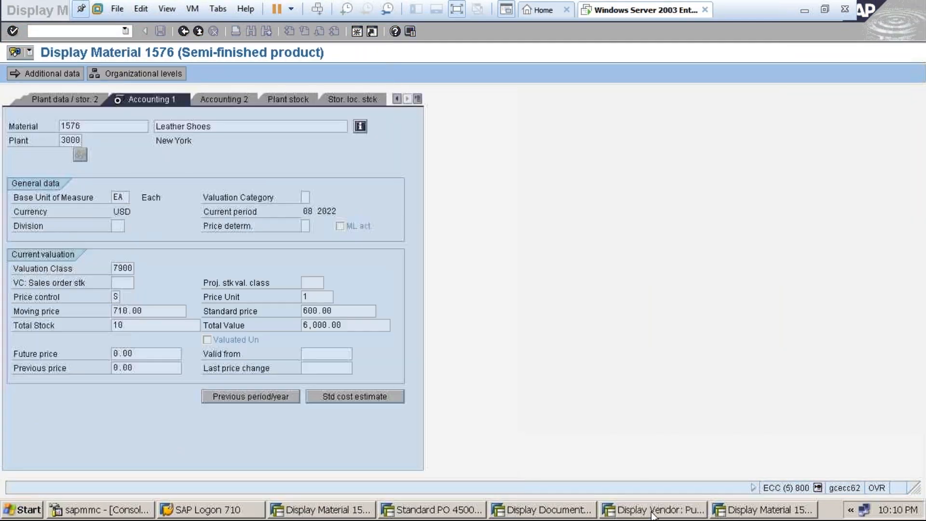
{"action": "left_click", "coordinate": [184, 31]}
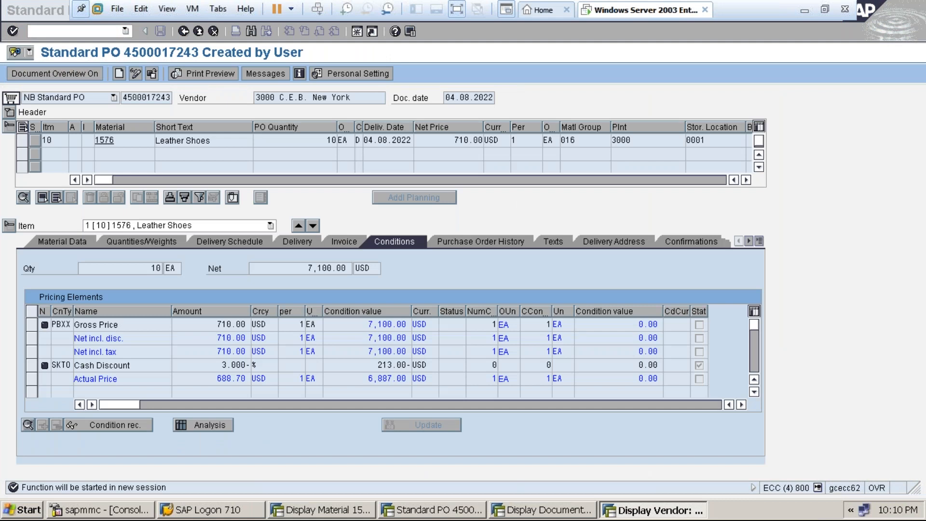
{"action": "left_click", "coordinate": [185, 29]}
{"action": "left_click", "coordinate": [198, 31]}
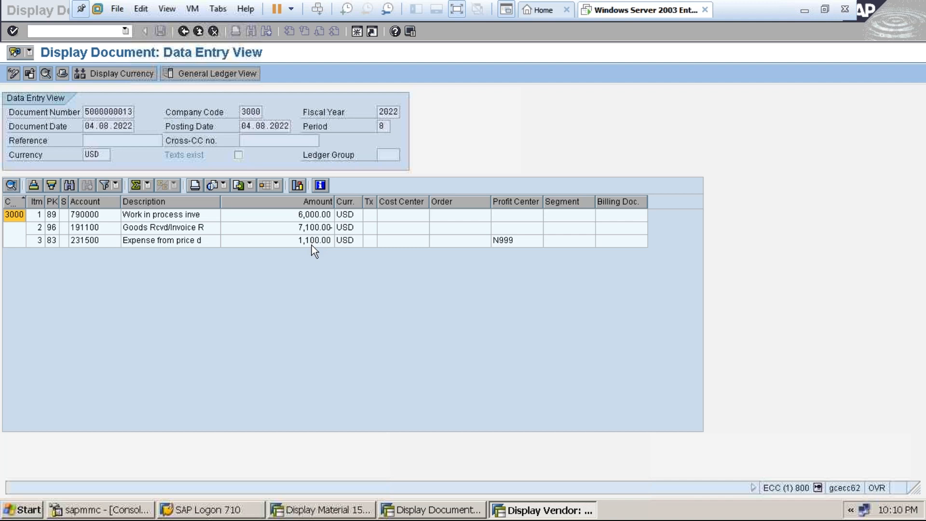
Step: Inspect the price difference expense line item of account 231500, return to the data entry view, and widen the Description column
{"action": "double_click", "coordinate": [184, 241]}
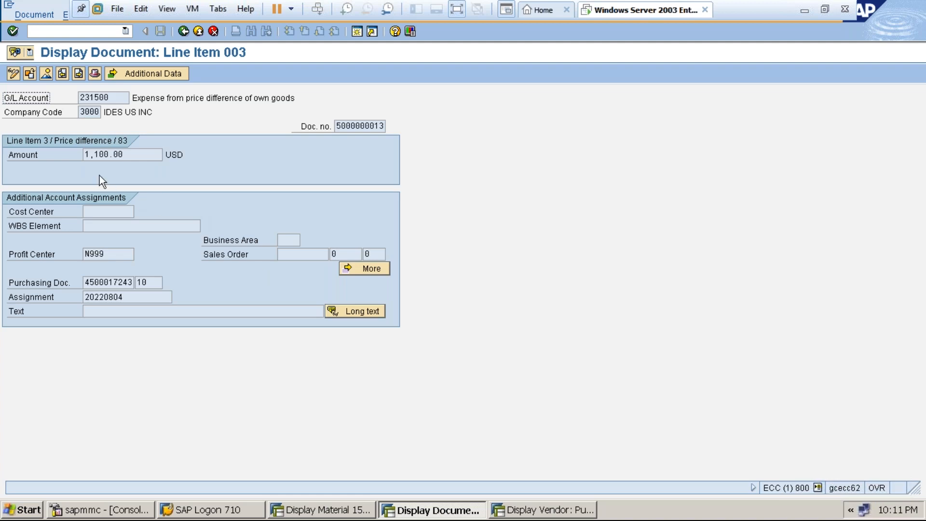
{"action": "left_click", "coordinate": [183, 34]}
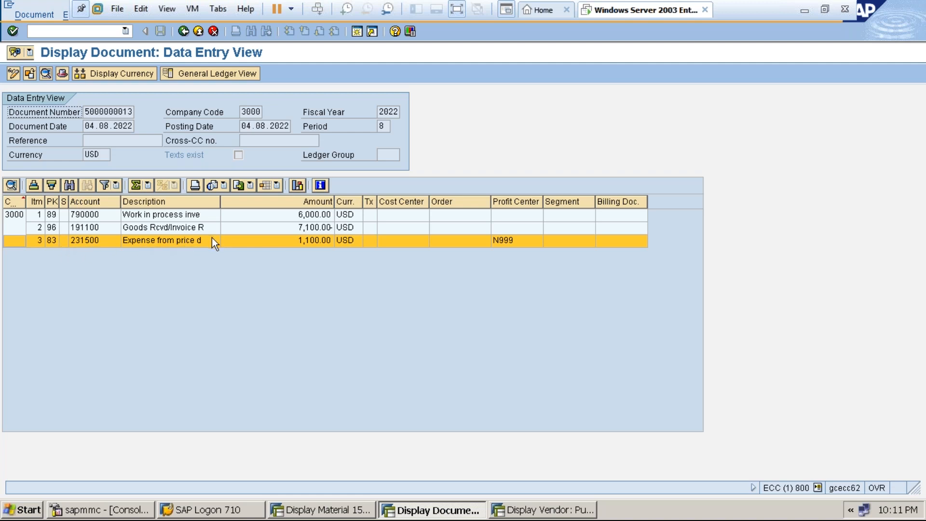
{"action": "left_click_drag", "start_coordinate": [221, 200], "coordinate": [259, 204]}
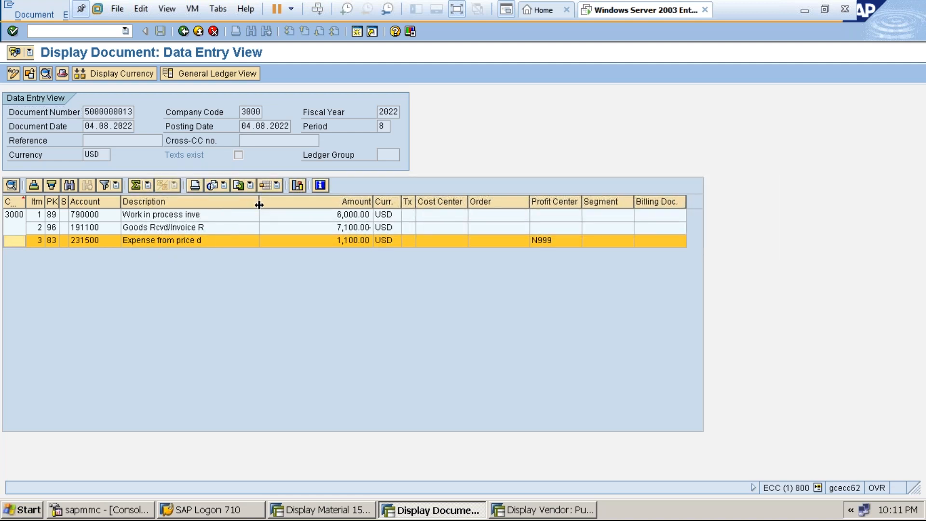
Step: Exit the accounting document, close the list of accounting documents, and leave the material document display for the SAP Easy Access menu
{"action": "left_click", "coordinate": [198, 31]}
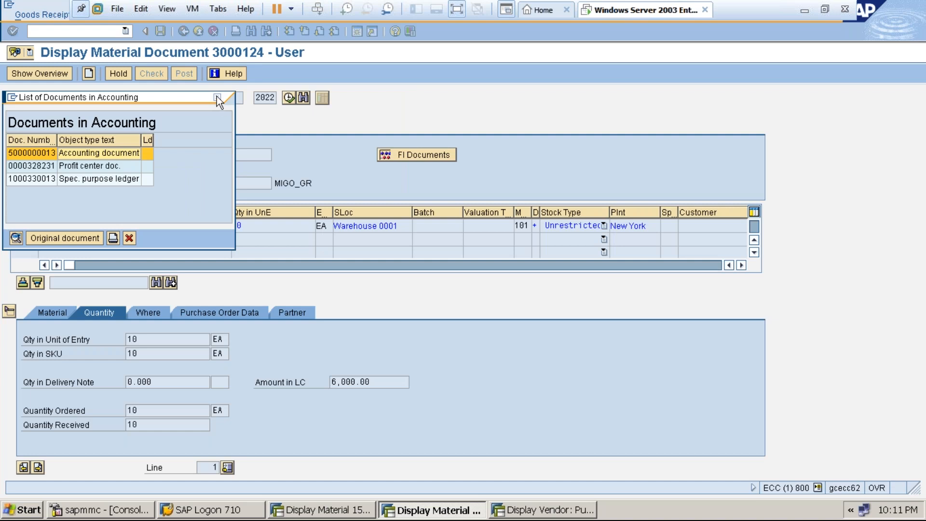
{"action": "left_click", "coordinate": [218, 97]}
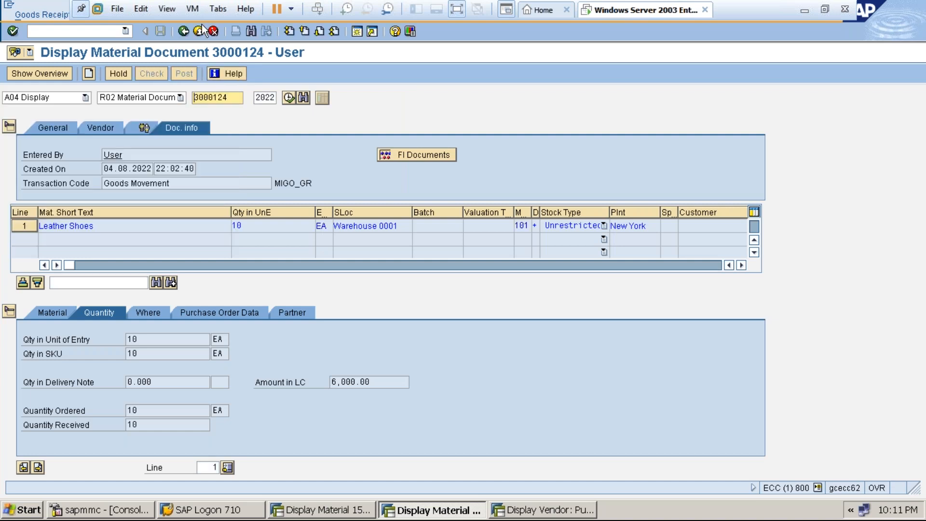
{"action": "left_click", "coordinate": [198, 31]}
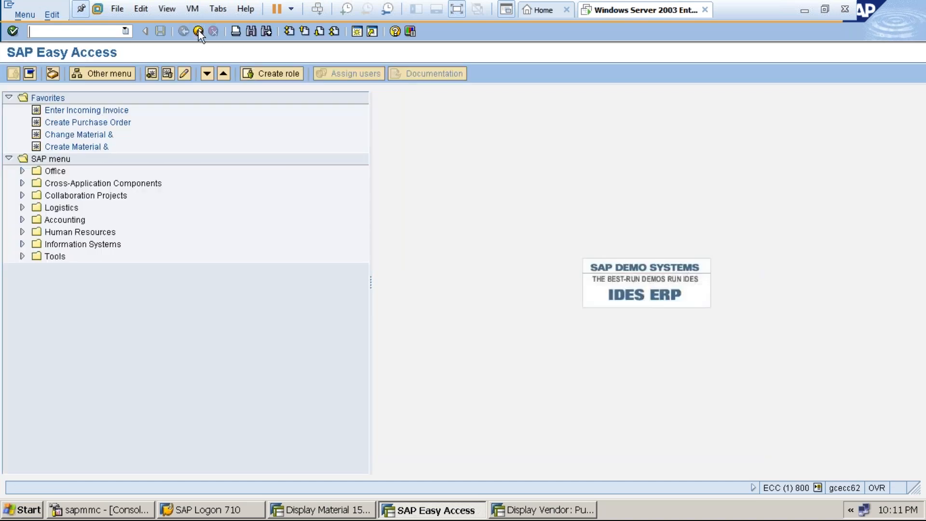
Step: Start creating a material with transaction MM01, using material type FERT Finished product, and proceed to the view selection
{"action": "left_click", "coordinate": [110, 31]}
{"action": "type", "text": "mm01"}
{"action": "key", "text": "Return"}
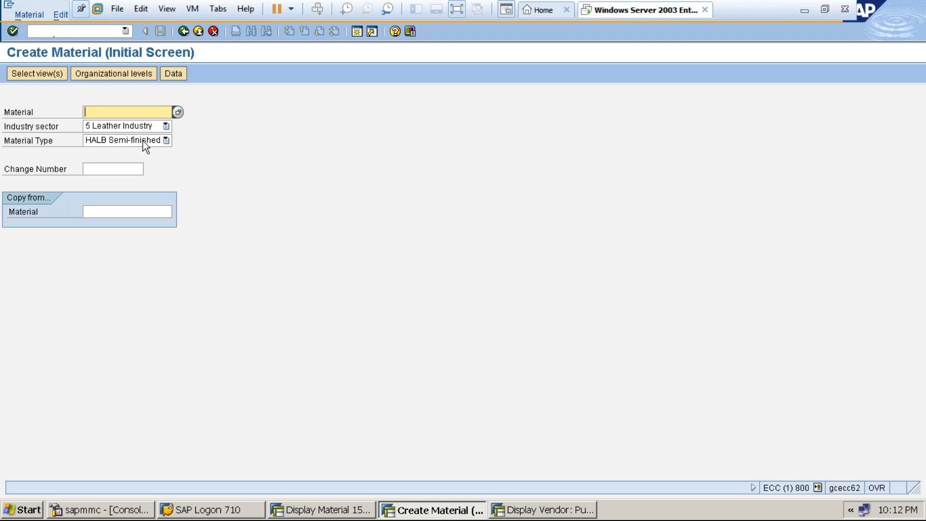
{"action": "left_click", "coordinate": [163, 141]}
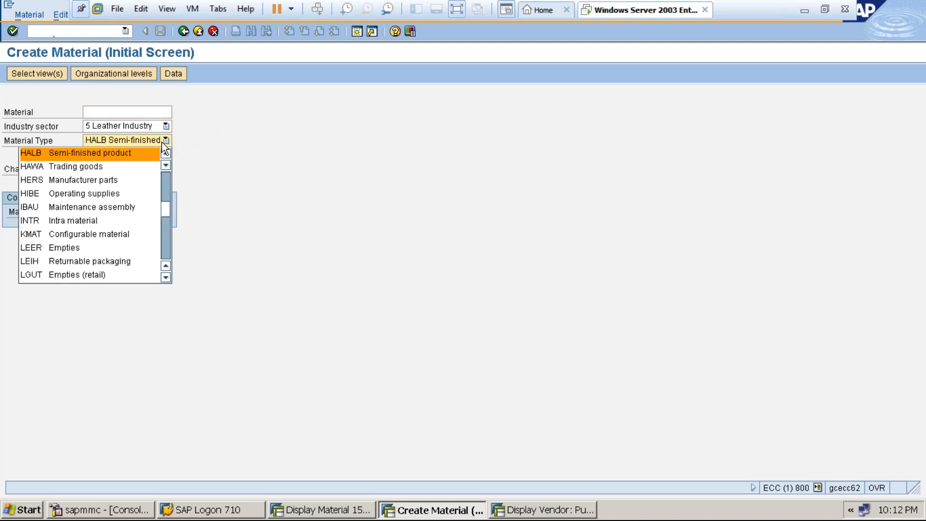
{"action": "key", "text": "f"}
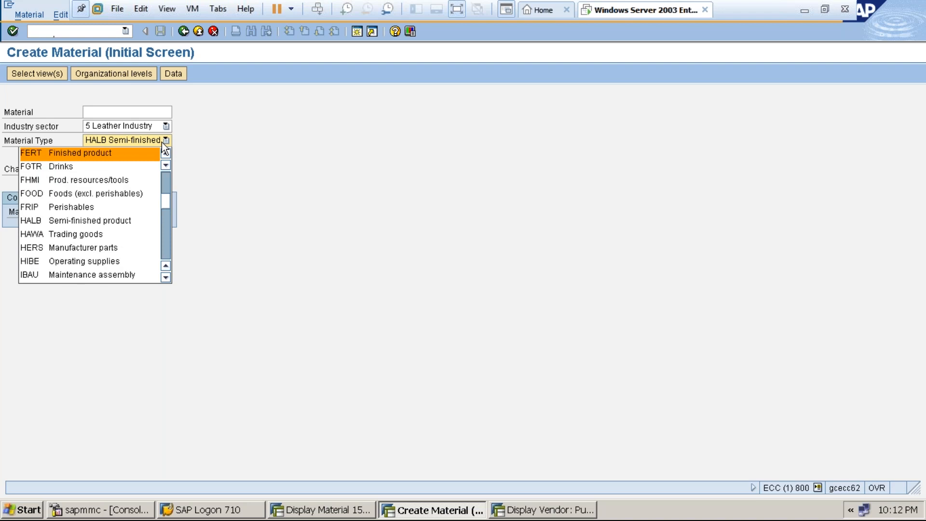
{"action": "left_click", "coordinate": [120, 156]}
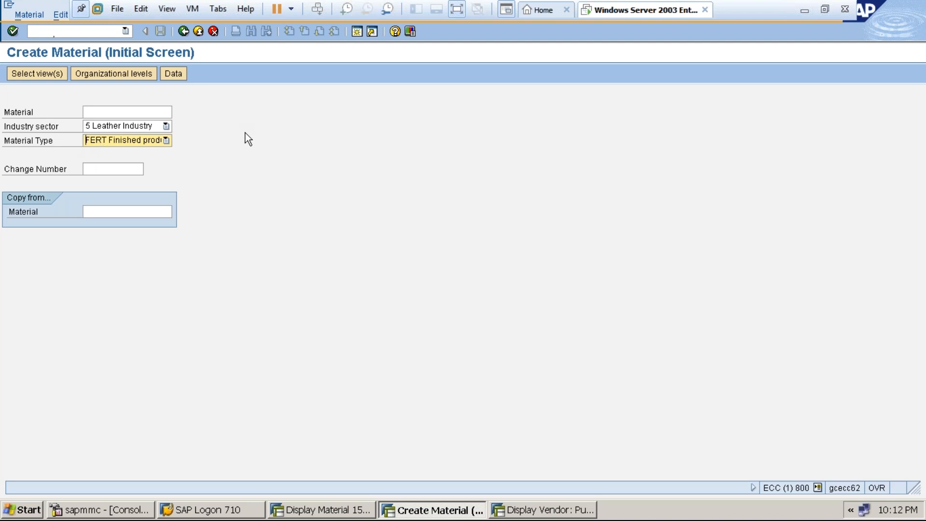
{"action": "key", "text": "Return"}
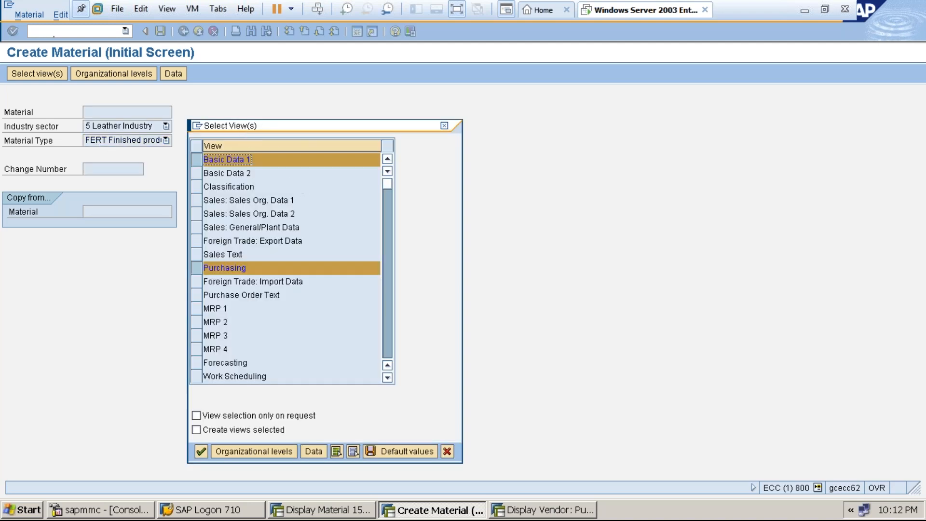
Step: Set the new material's organizational levels to plant 3000 and storage location 0001
{"action": "left_click", "coordinate": [250, 451]}
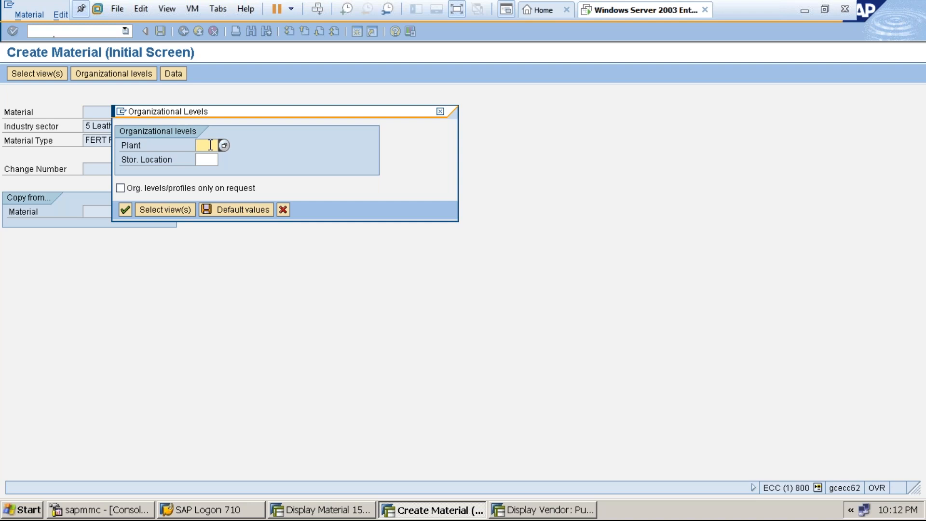
{"action": "type", "text": "3000"}
{"action": "left_click", "coordinate": [210, 161]}
{"action": "type", "text": "0001"}
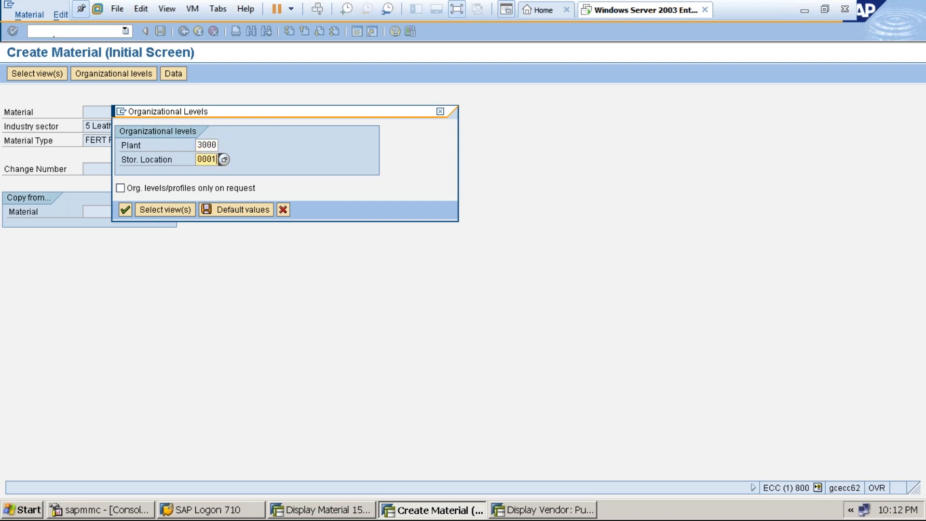
{"action": "key", "text": "Return"}
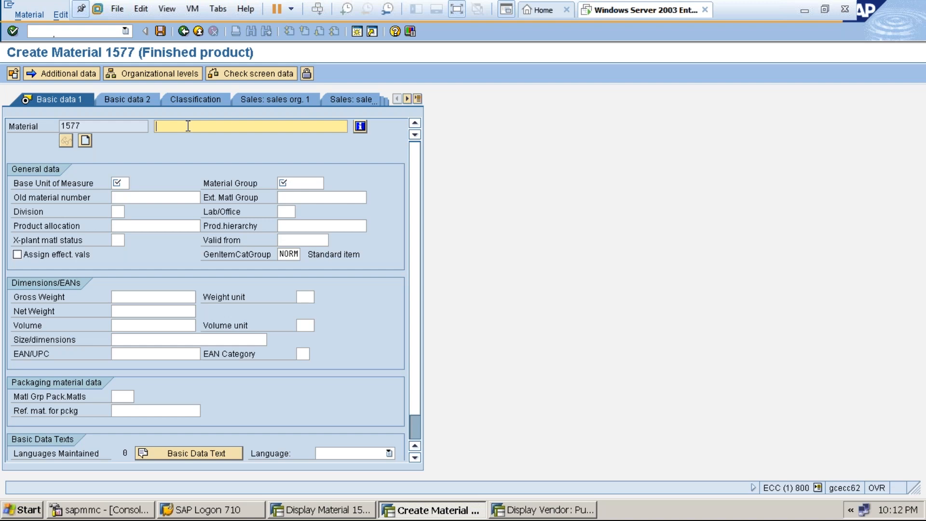
Step: Fill in the basic data with description Asian Paints, base unit of measure kg and material group 004
{"action": "type", "text": "Asian Paints"}
{"action": "left_click", "coordinate": [120, 183]}
{"action": "type", "text": "kg"}
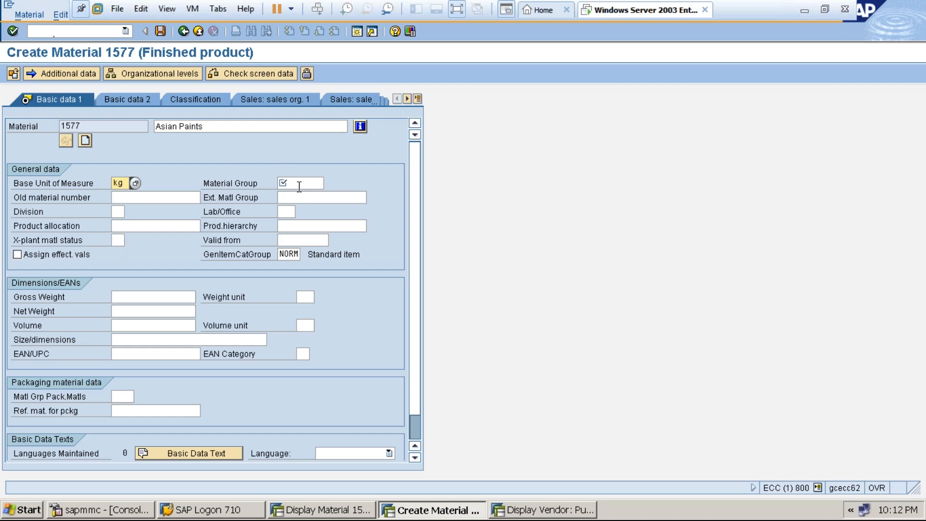
{"action": "left_click", "coordinate": [300, 183]}
{"action": "type", "text": "004"}
{"action": "key", "text": "Return"}
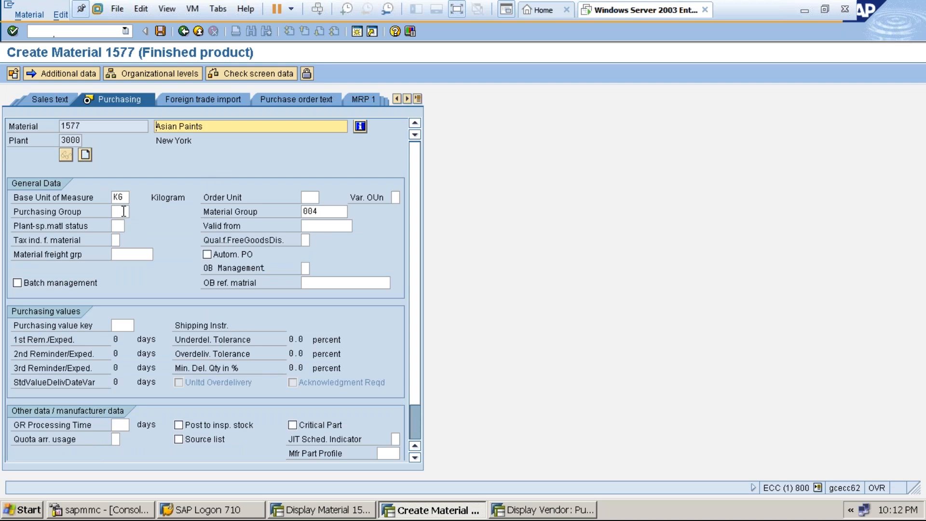
Step: Assign purchasing group PRA in the purchasing data and continue to the Accounting 1 view
{"action": "left_click", "coordinate": [125, 211]}
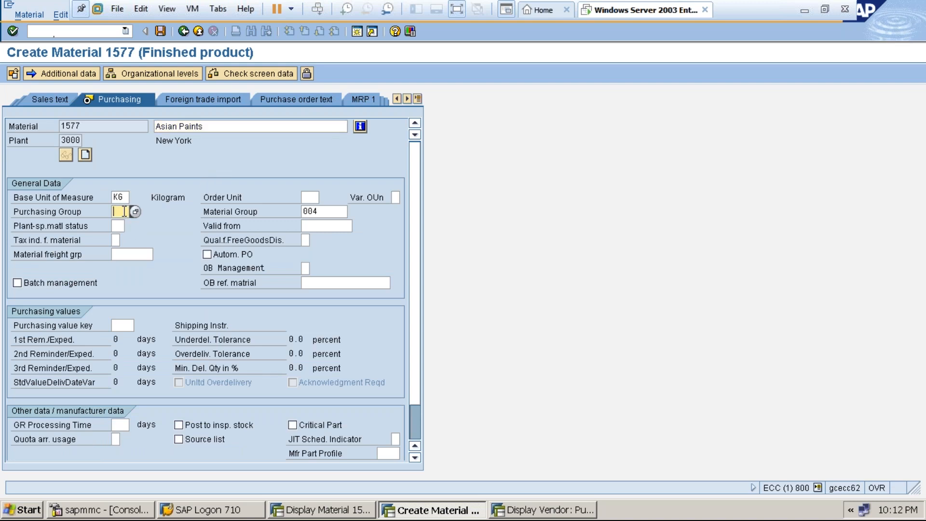
{"action": "type", "text": "pra"}
{"action": "key", "text": "Return"}
{"action": "key", "text": "Return"}
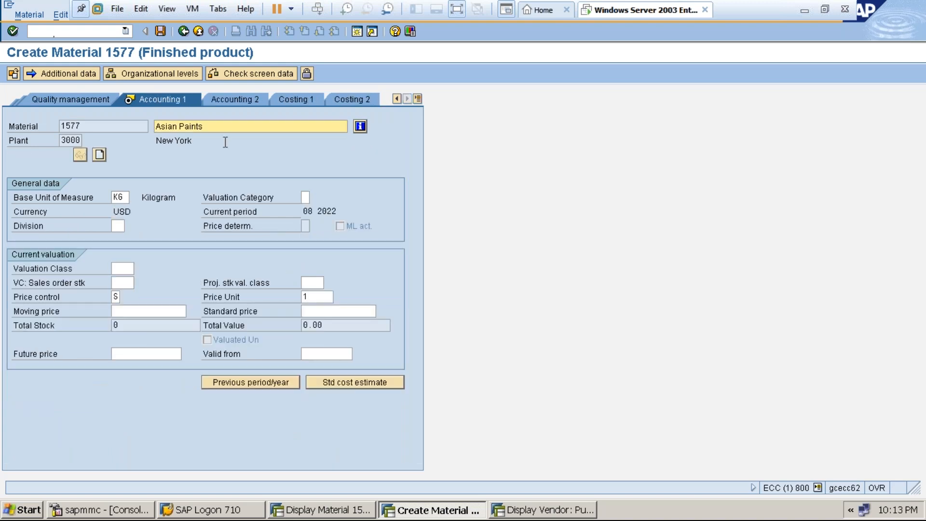
Step: Set valuation class 7920 and standard price 100 for Asian Paints, and save the material
{"action": "left_click", "coordinate": [119, 268]}
{"action": "left_click", "coordinate": [139, 268]}
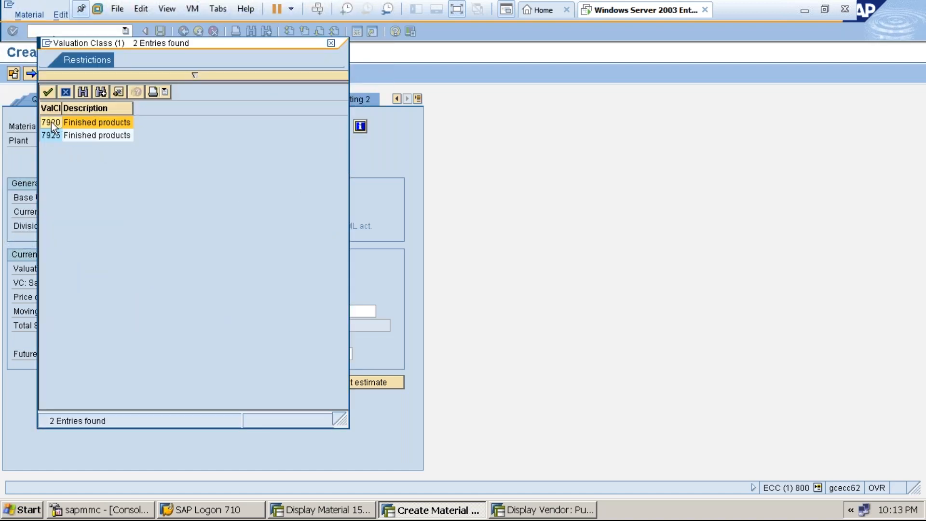
{"action": "double_click", "coordinate": [52, 123]}
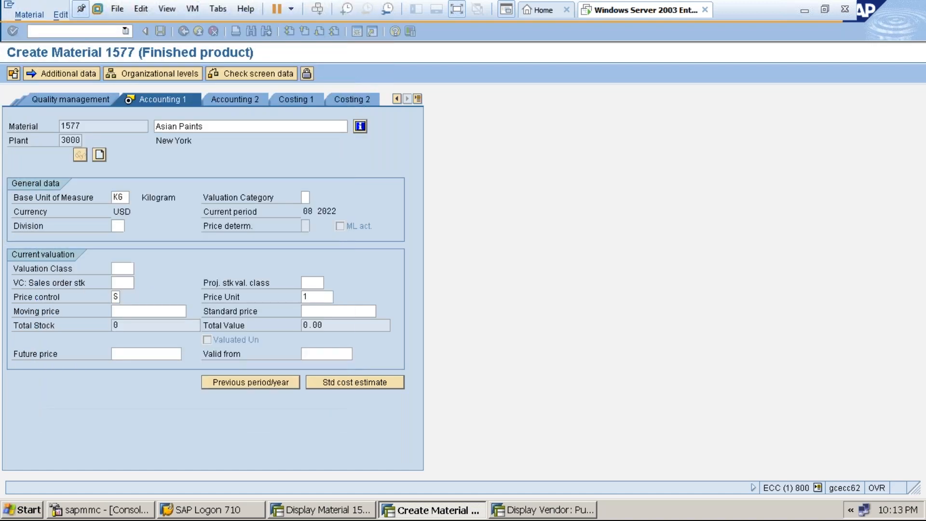
{"action": "left_click", "coordinate": [316, 311]}
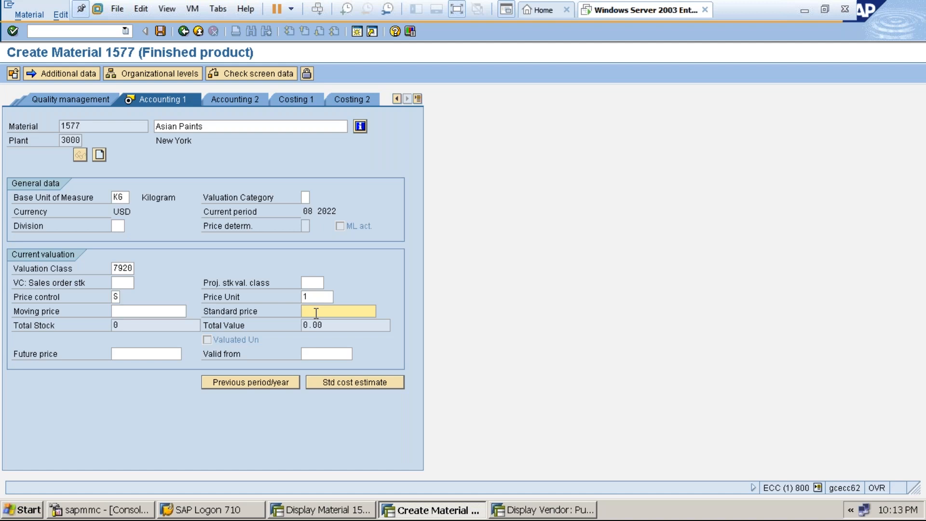
{"action": "type", "text": "100"}
{"action": "key", "text": "Return"}
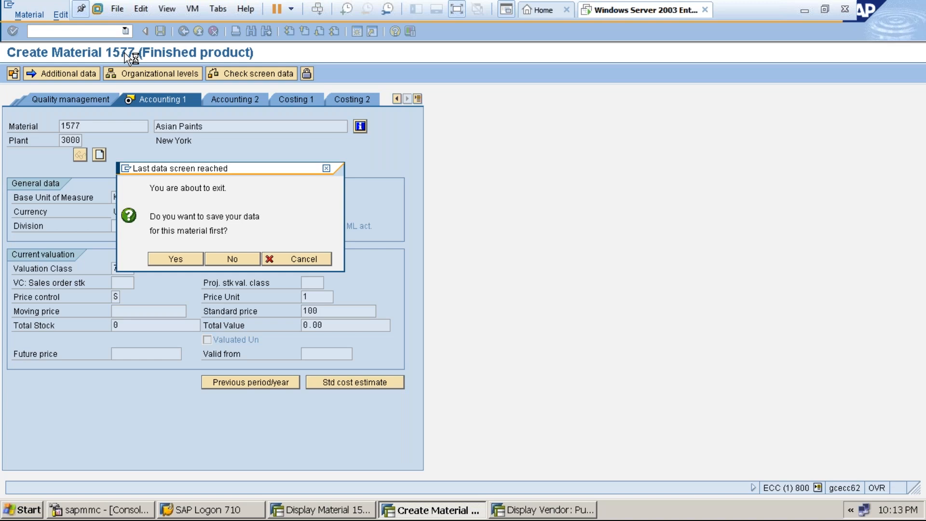
{"action": "key", "text": "Return"}
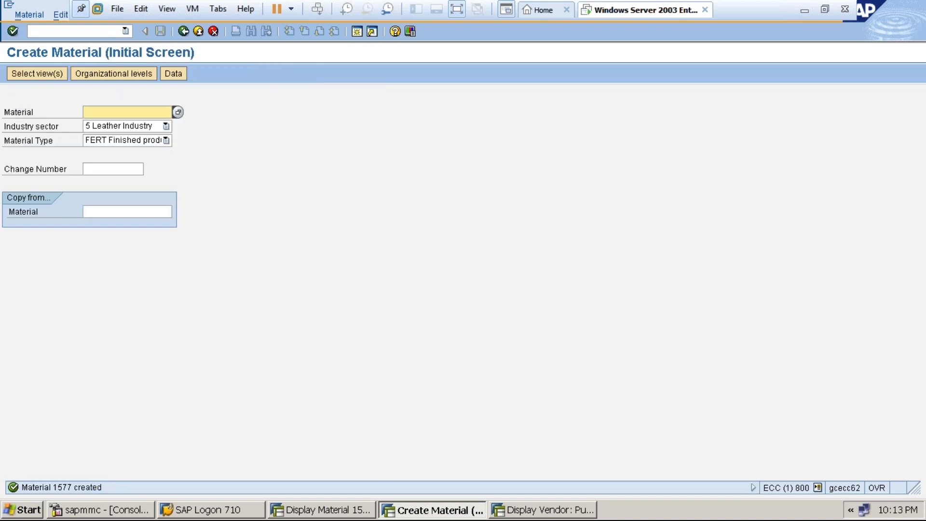
Step: Leave material creation and start a standard purchase order with transaction ME21N for vendor 3000
{"action": "left_click", "coordinate": [196, 34]}
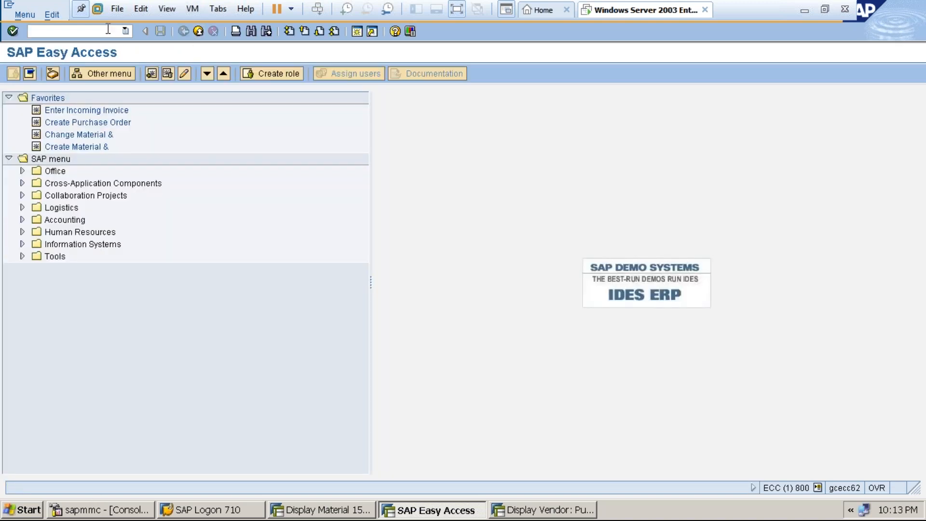
{"action": "type", "text": "me21n"}
{"action": "key", "text": "Return"}
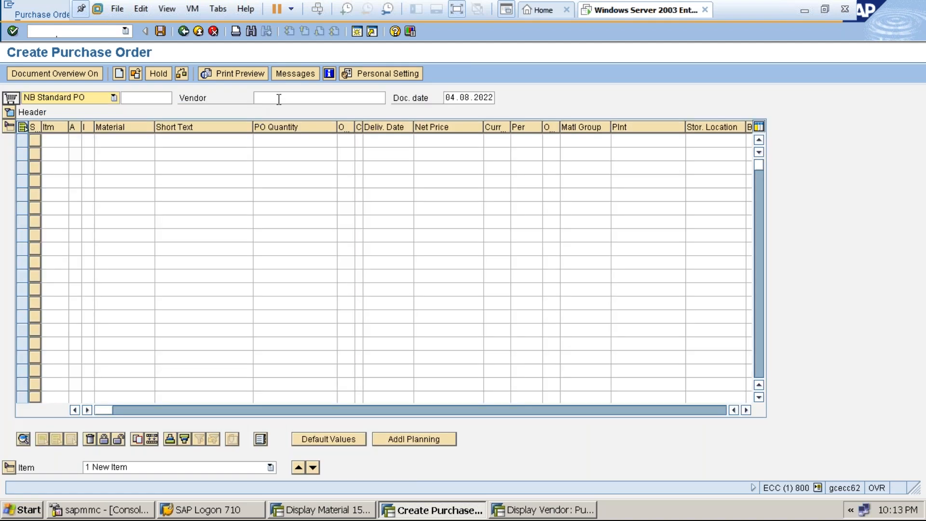
{"action": "left_click", "coordinate": [278, 99]}
{"action": "type", "text": "3000"}
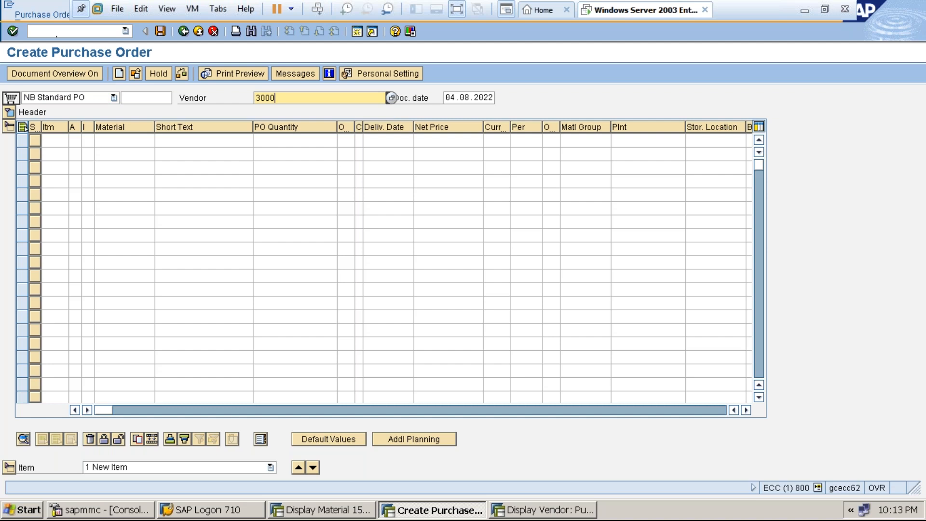
{"action": "key", "text": "Return"}
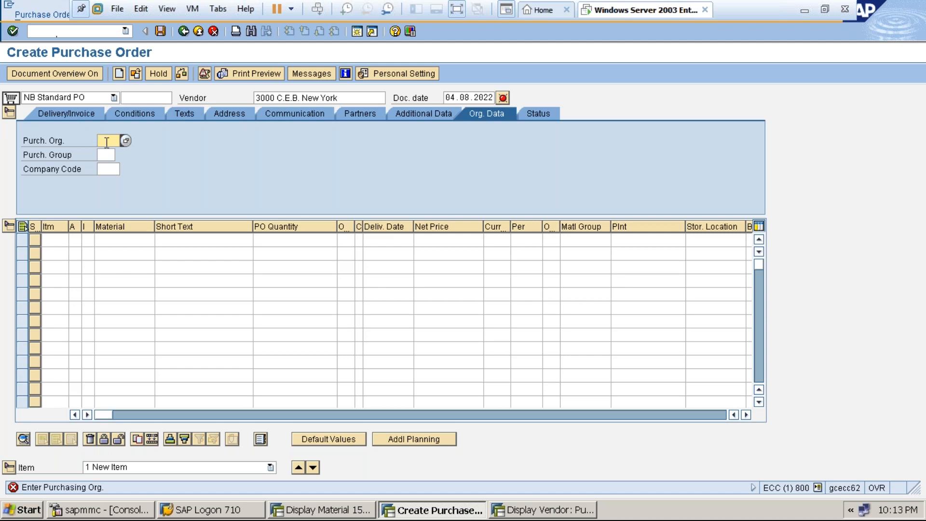
Step: Enter purchasing organization 3000 and purchasing group PRA in the purchase order header
{"action": "type", "text": "3000"}
{"action": "key", "text": "Tab"}
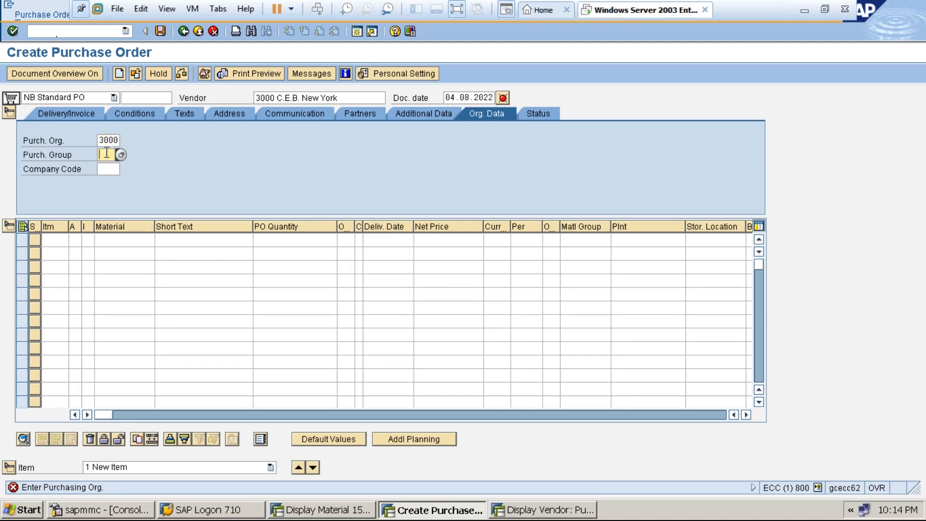
{"action": "type", "text": "pra"}
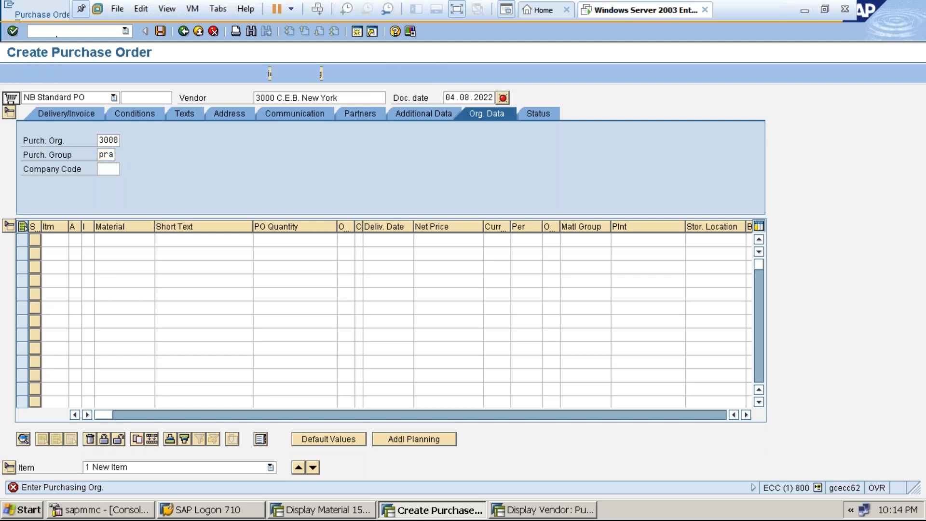
{"action": "key", "text": "Return"}
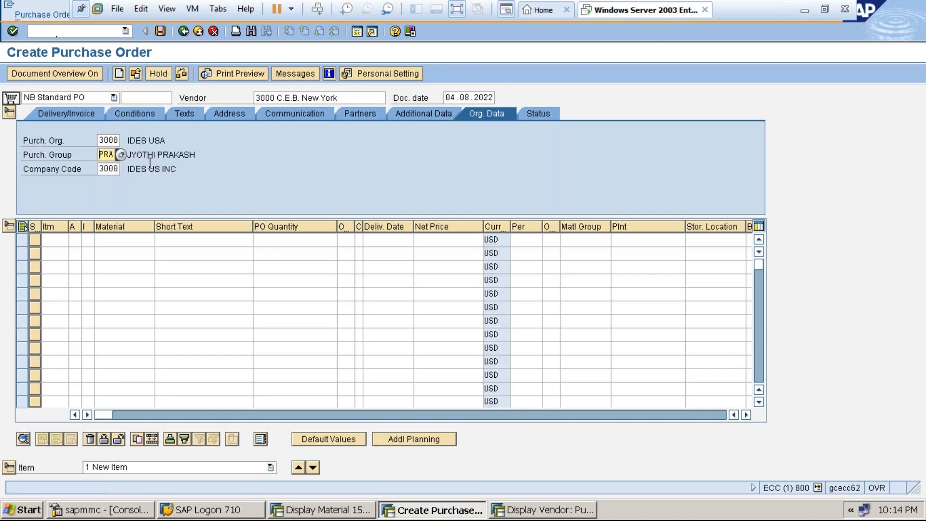
Step: Add material 1577 as the first order item with a quantity of 10
{"action": "left_click", "coordinate": [132, 239]}
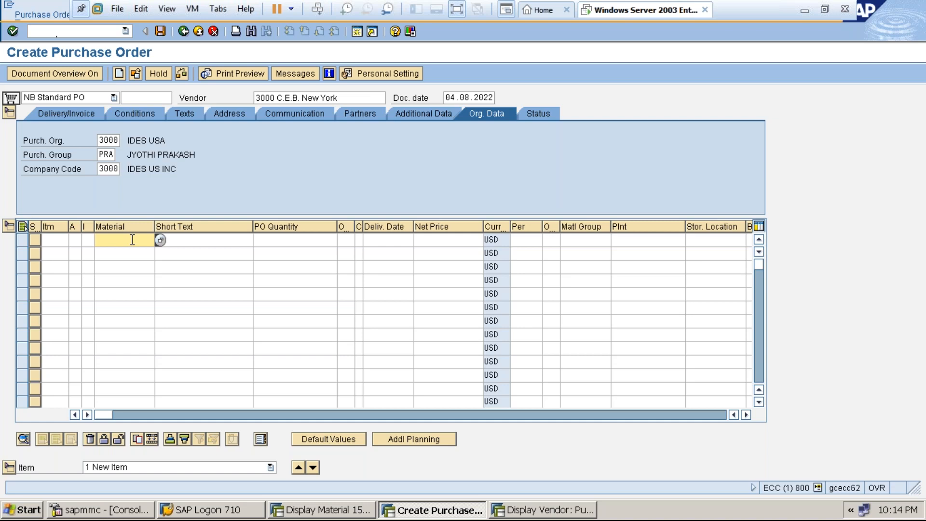
{"action": "type", "text": "1577"}
{"action": "key", "text": "Return"}
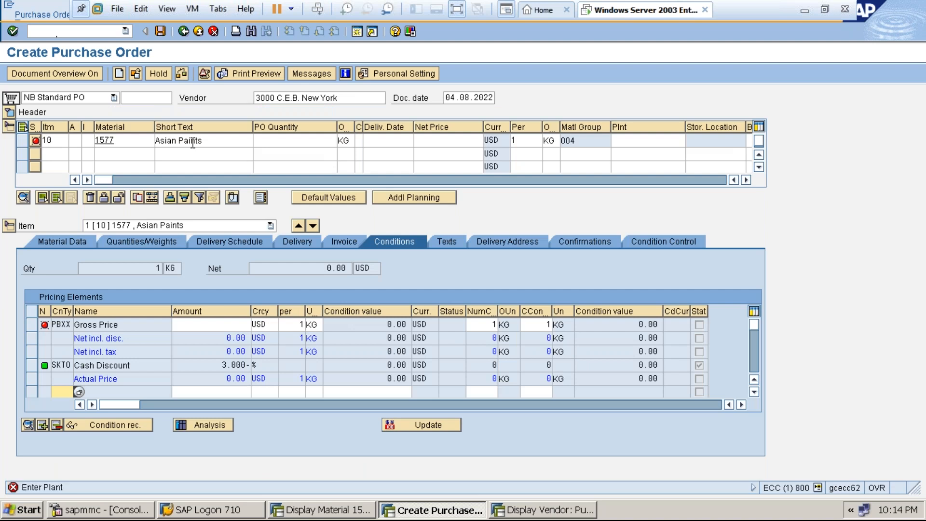
{"action": "left_click", "coordinate": [271, 140]}
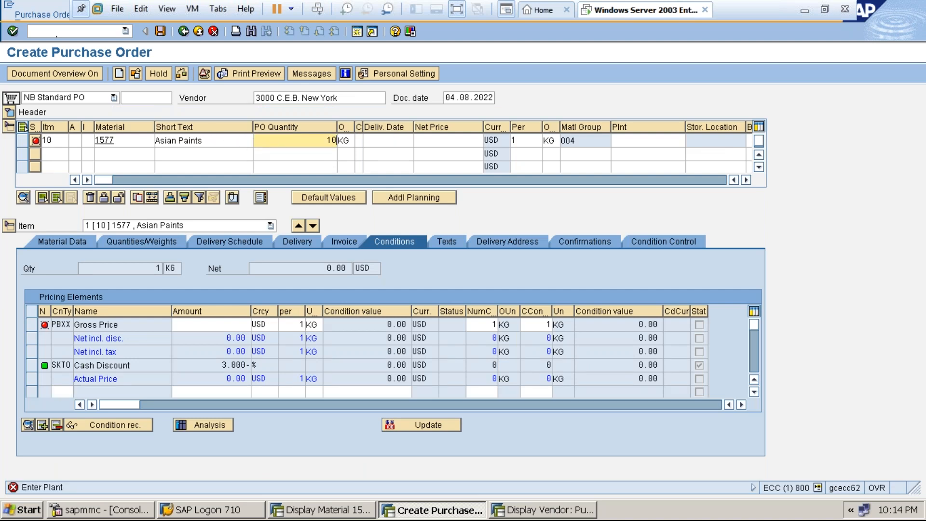
Step: Complete the Asian Paints item with net price 90, plant 3000 and storage location 0001
{"action": "left_click", "coordinate": [434, 141]}
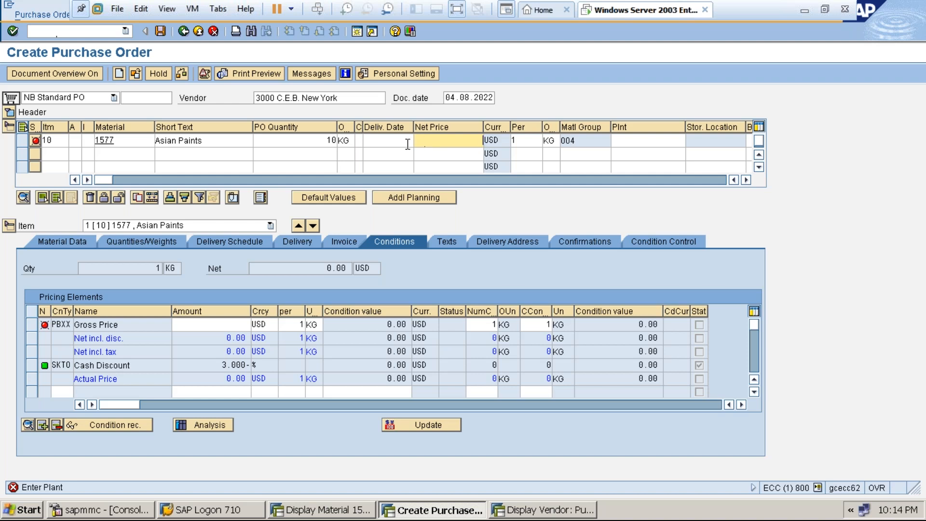
{"action": "left_click", "coordinate": [346, 140]}
{"action": "left_click", "coordinate": [434, 141]}
{"action": "type", "text": "90"}
{"action": "left_click", "coordinate": [627, 141]}
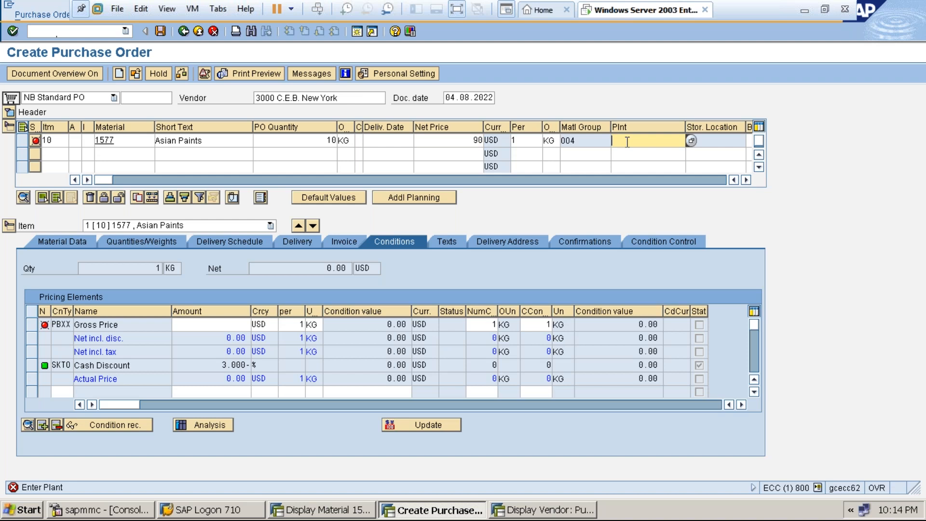
{"action": "type", "text": "3000"}
{"action": "key", "text": "Return"}
{"action": "type", "text": "0001"}
{"action": "key", "text": "Return"}
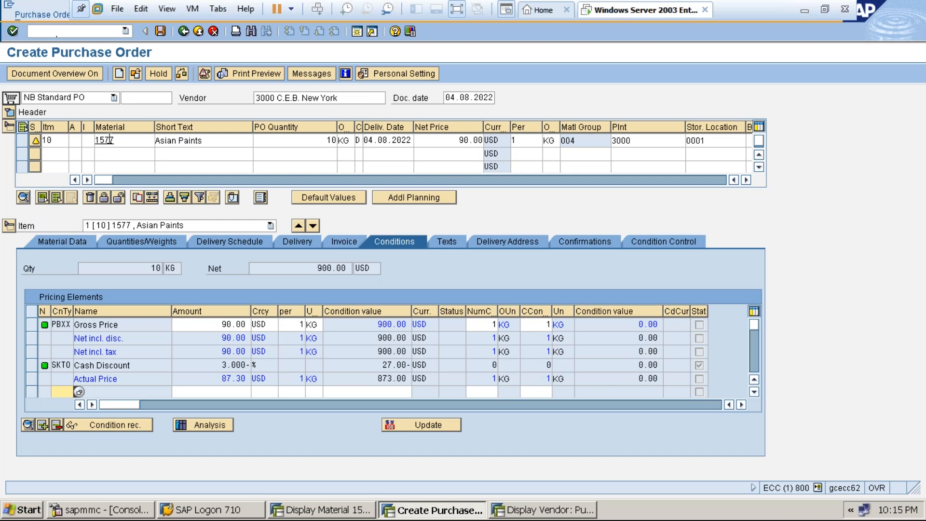
Step: Review the order item's quantity and net price, and open the display of material 1577 from the item
{"action": "left_click", "coordinate": [461, 140]}
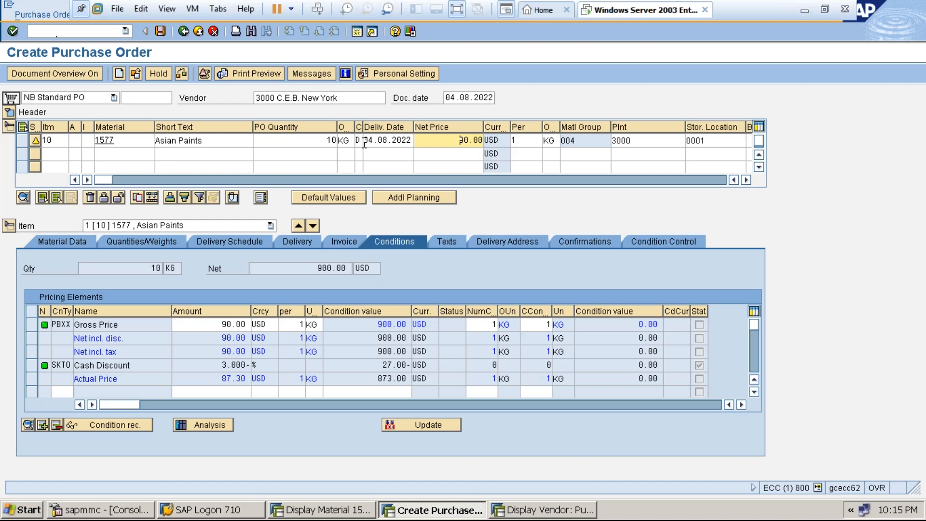
{"action": "left_click", "coordinate": [328, 140]}
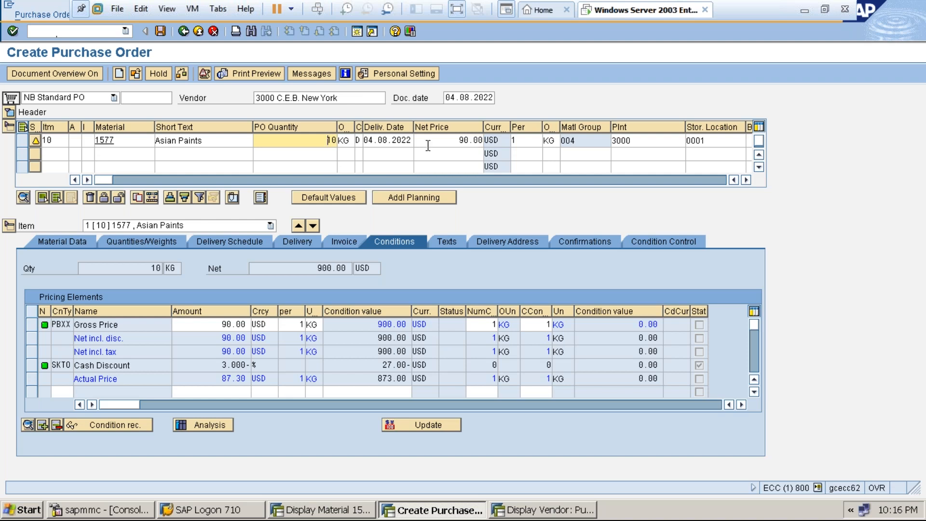
{"action": "left_click", "coordinate": [450, 141]}
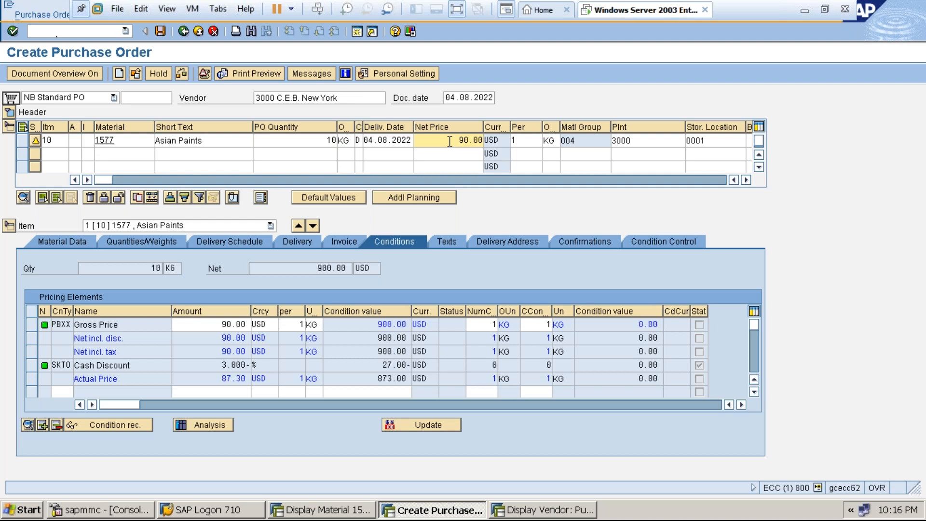
{"action": "left_click", "coordinate": [179, 141]}
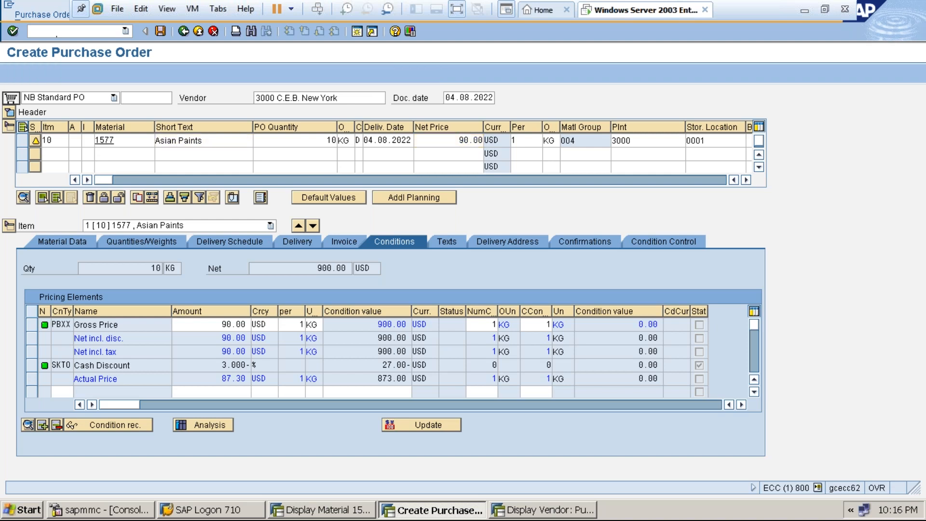
{"action": "left_click", "coordinate": [106, 141]}
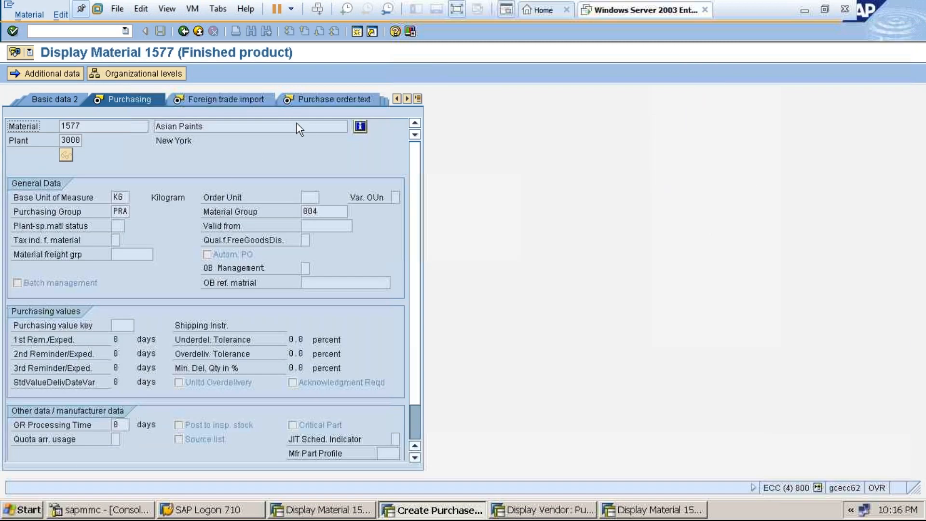
Step: Check the standard price of material 1577 in the Accounting 1 view, and return to the purchase order
{"action": "left_click", "coordinate": [417, 99]}
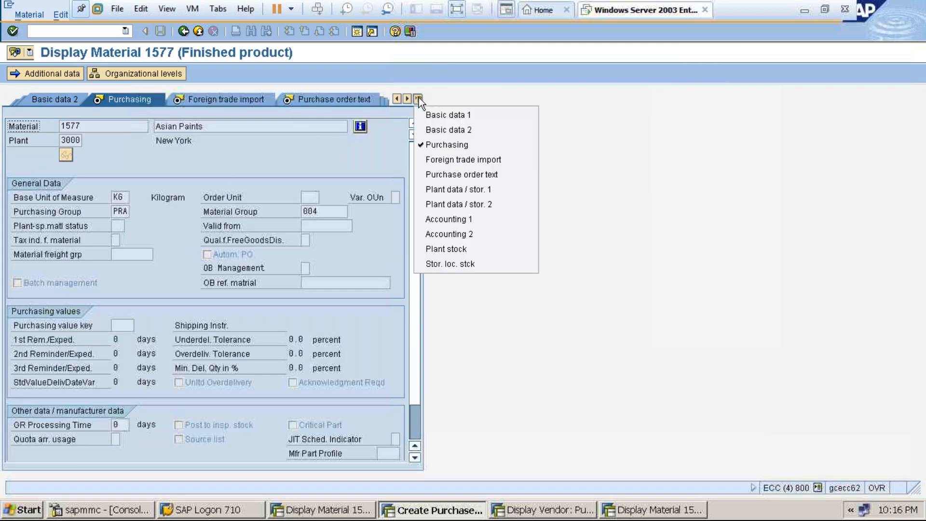
{"action": "left_click", "coordinate": [432, 219]}
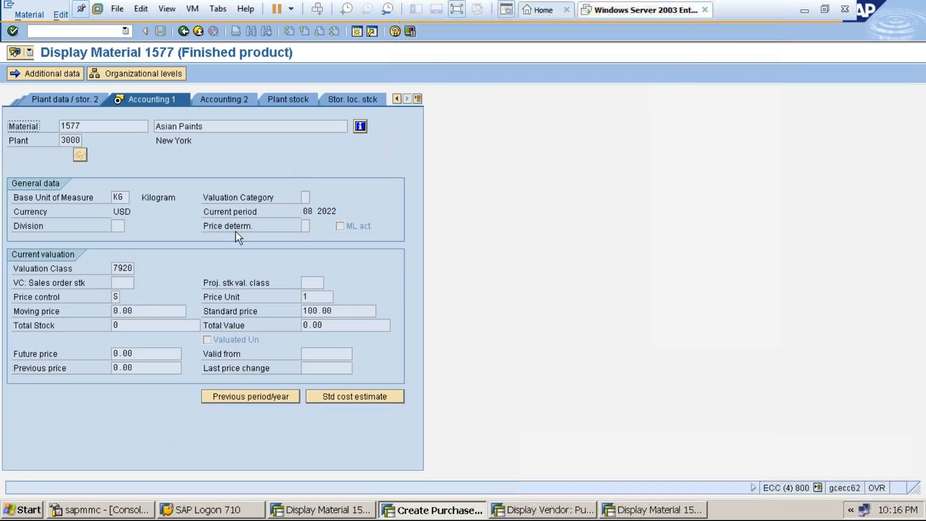
{"action": "left_click", "coordinate": [314, 311]}
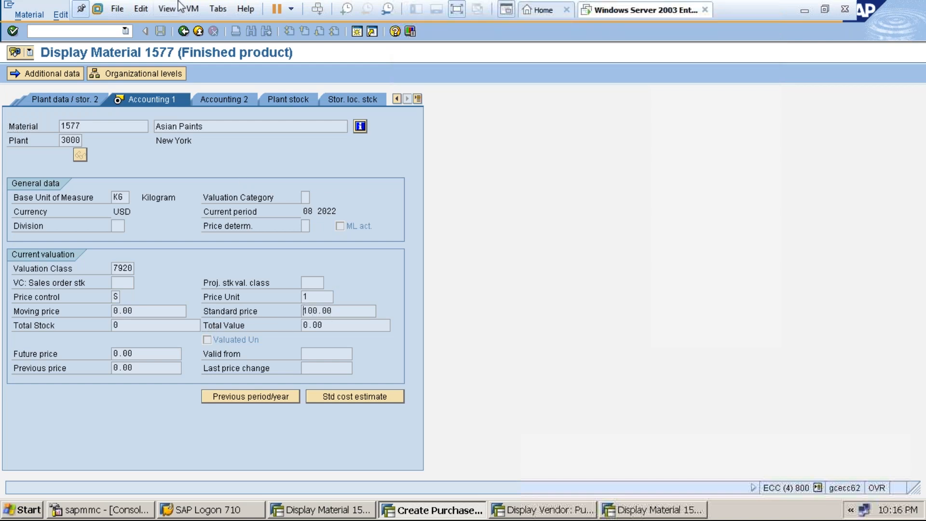
{"action": "left_click", "coordinate": [188, 32]}
{"action": "left_click", "coordinate": [183, 31]}
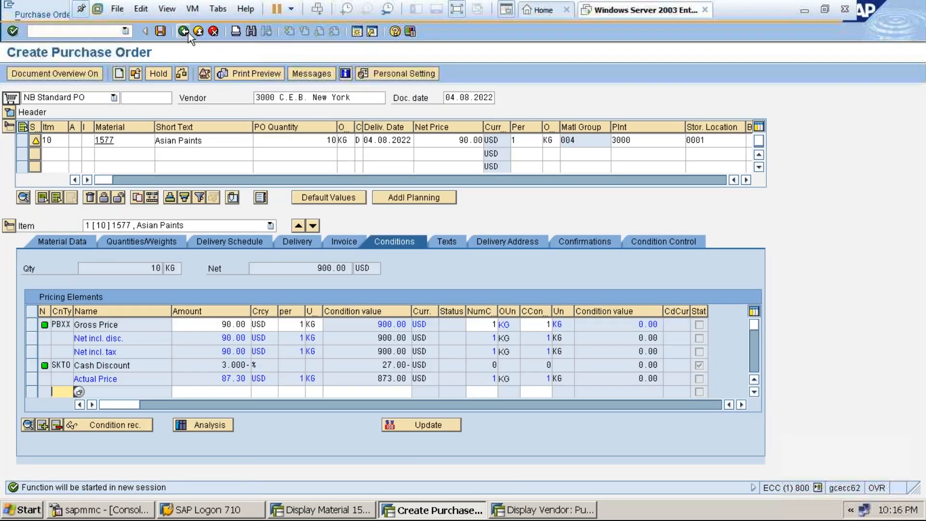
Step: Review the Asian Paints item's net price and quantity, and save the purchase order
{"action": "left_click", "coordinate": [444, 140]}
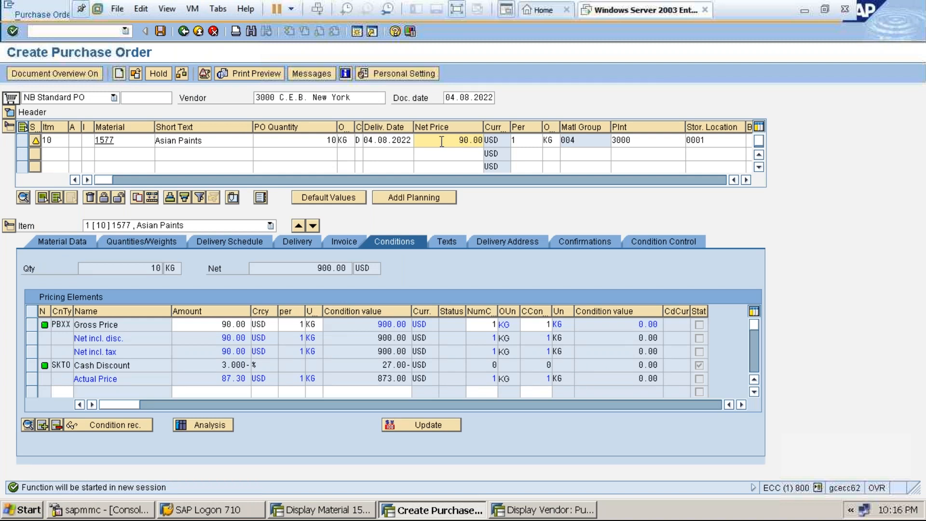
{"action": "left_click", "coordinate": [332, 141]}
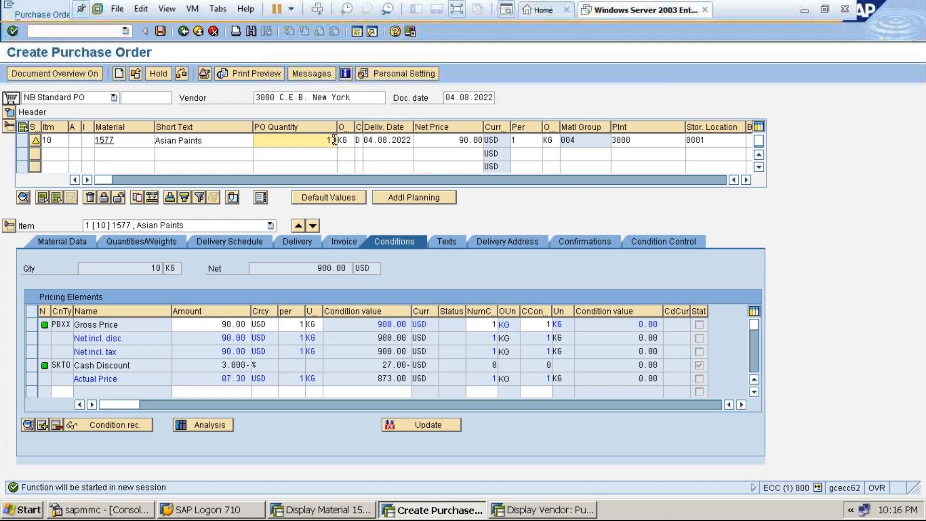
{"action": "left_click", "coordinate": [460, 140]}
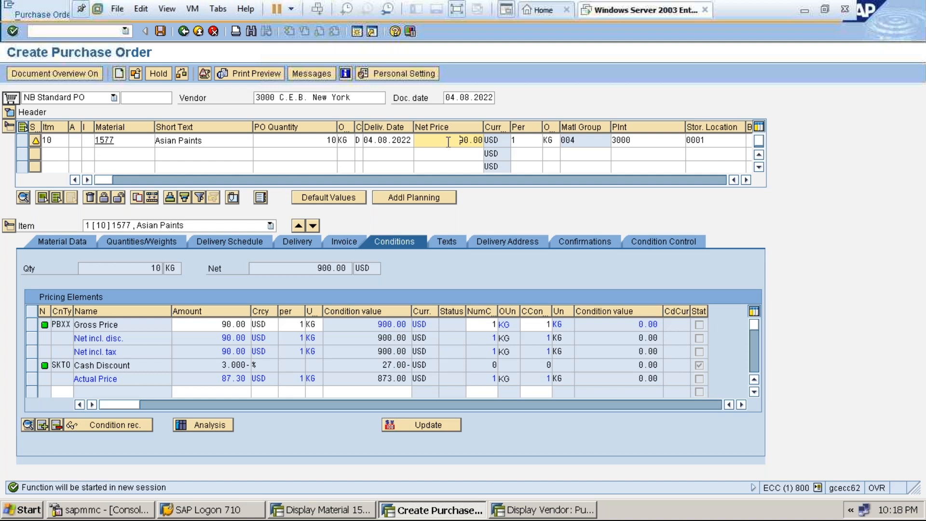
{"action": "left_click", "coordinate": [160, 30]}
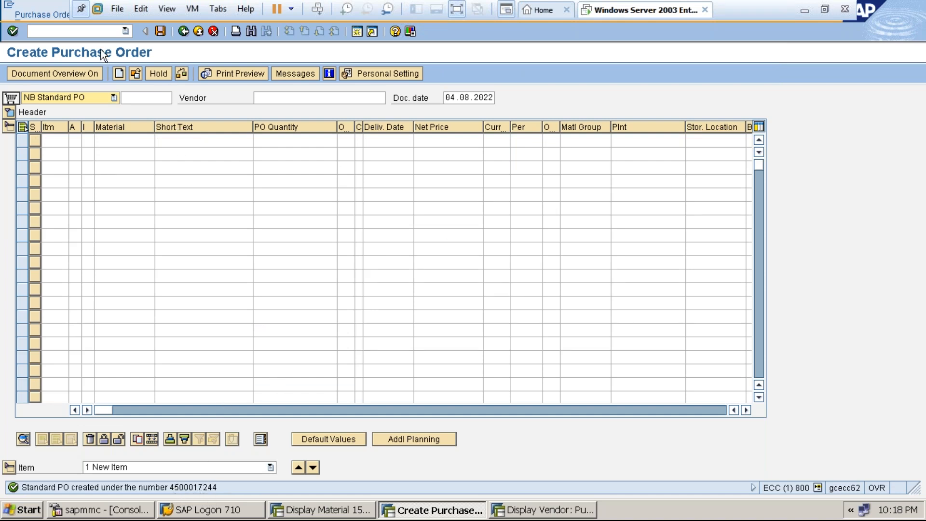
Step: Open the earlier purchase order for Leather Shoes and display the item's purchase order history
{"action": "left_click", "coordinate": [47, 13]}
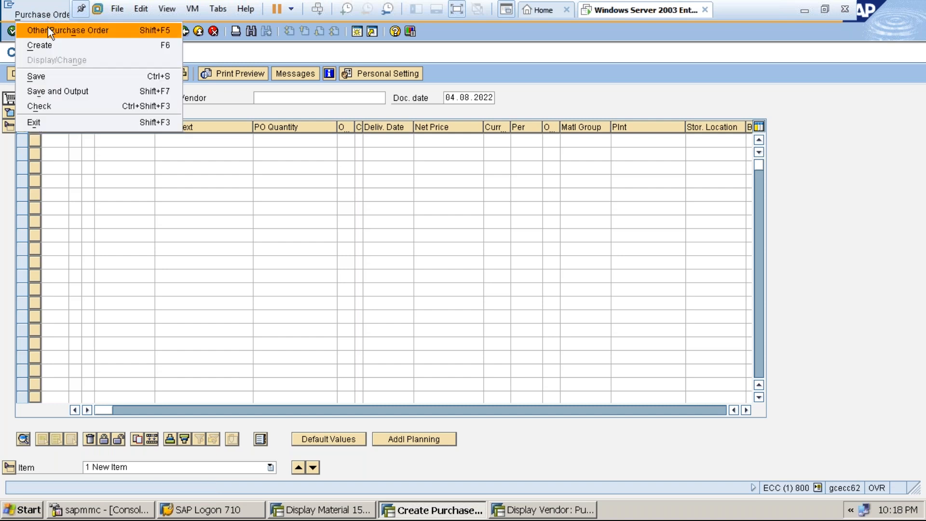
{"action": "left_click", "coordinate": [48, 27]}
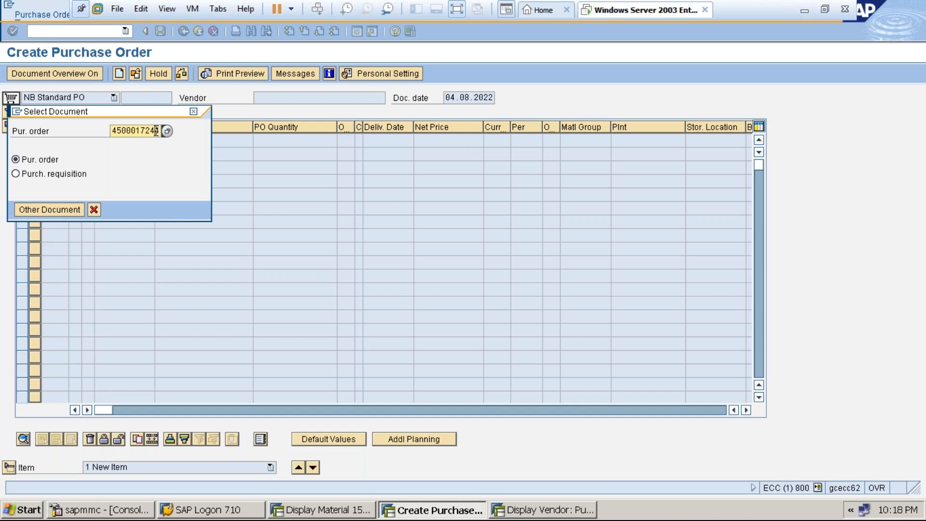
{"action": "type", "text": "8"}
{"action": "key", "text": "Return"}
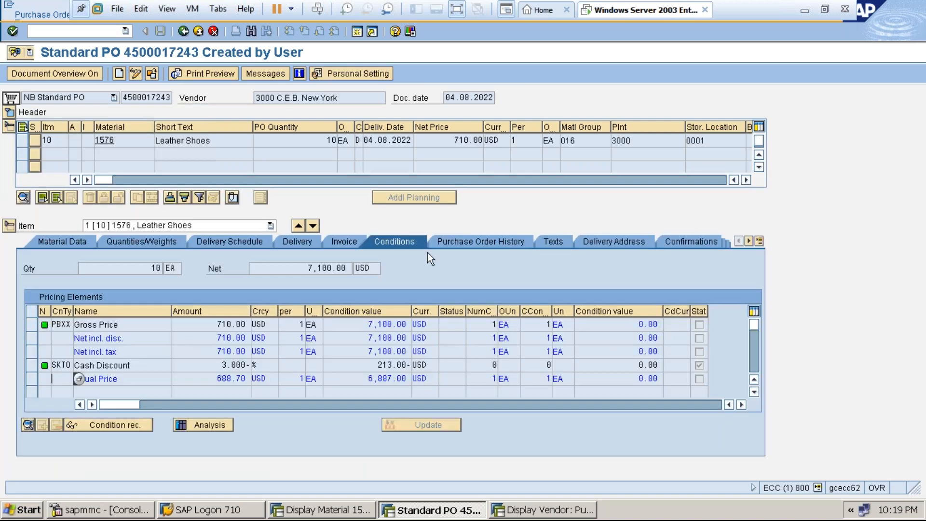
{"action": "left_click", "coordinate": [482, 241]}
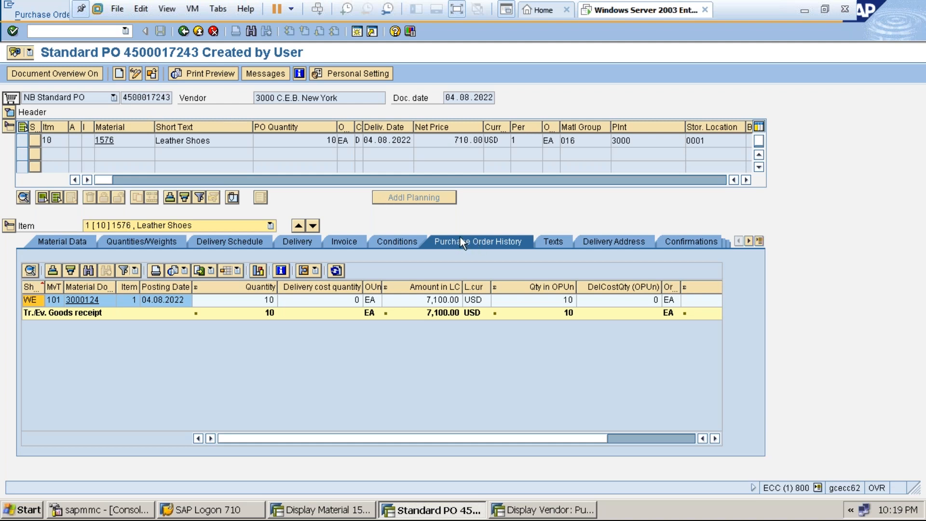
Step: Examine the Leather Shoes order's header conditions and texts, and return to the item details with the purchase order history
{"action": "left_click", "coordinate": [10, 225]}
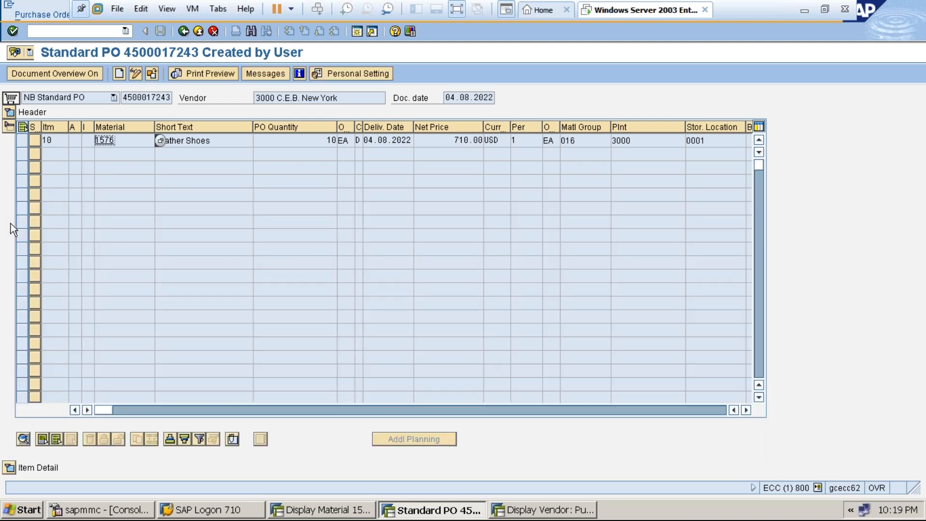
{"action": "left_click", "coordinate": [9, 112]}
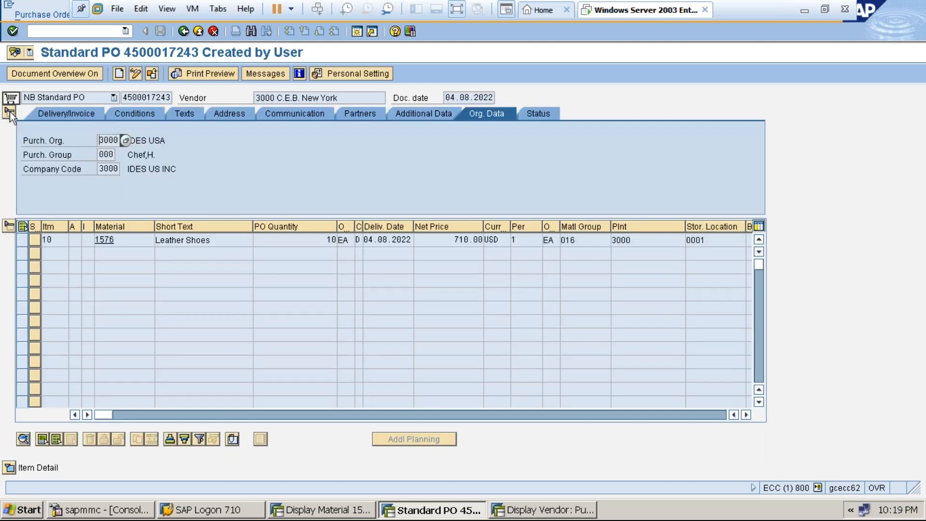
{"action": "left_click", "coordinate": [67, 114]}
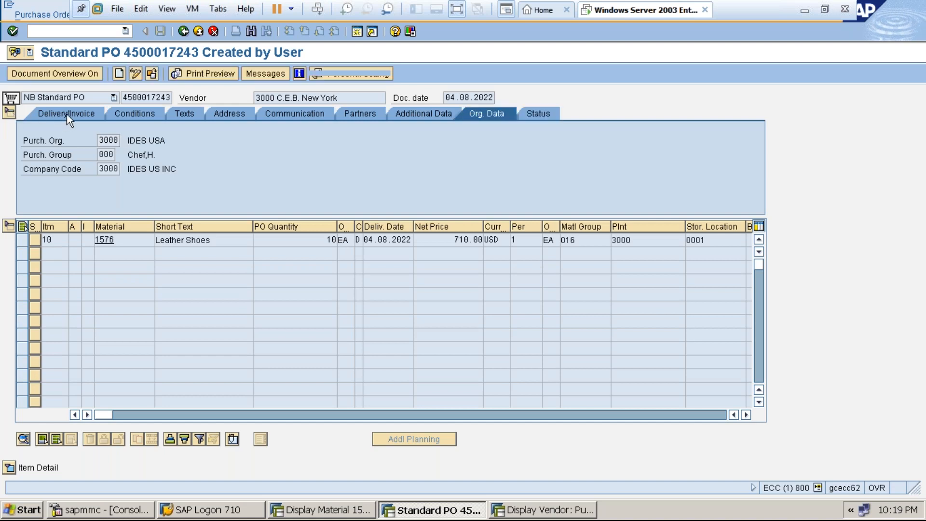
{"action": "left_click", "coordinate": [134, 112]}
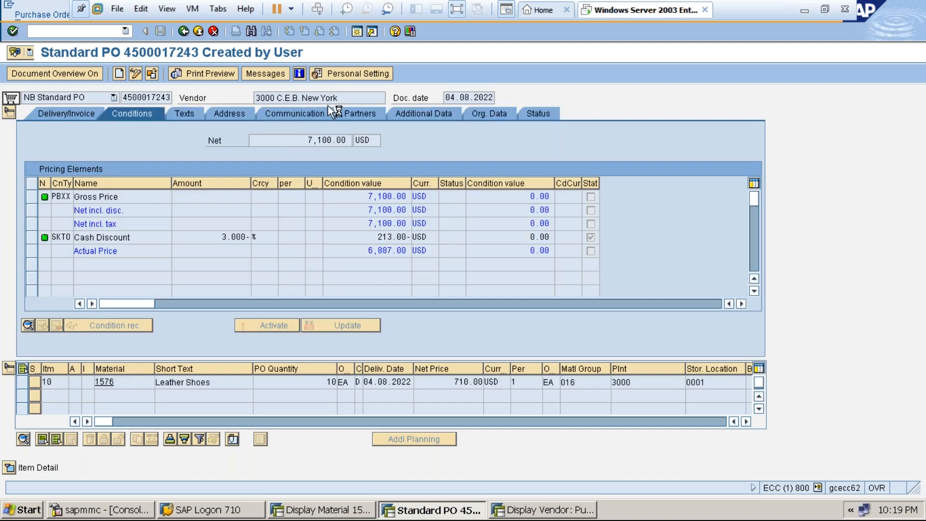
{"action": "left_click", "coordinate": [183, 113]}
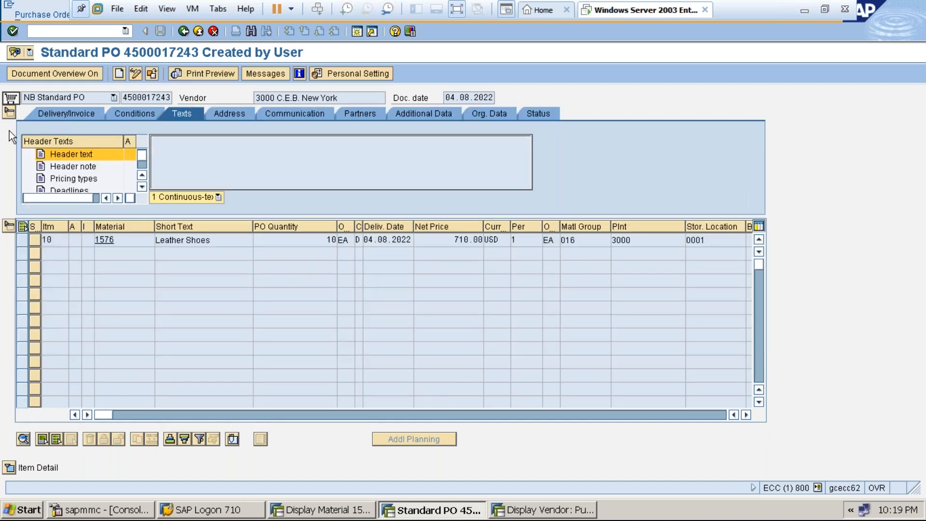
{"action": "left_click", "coordinate": [10, 112]}
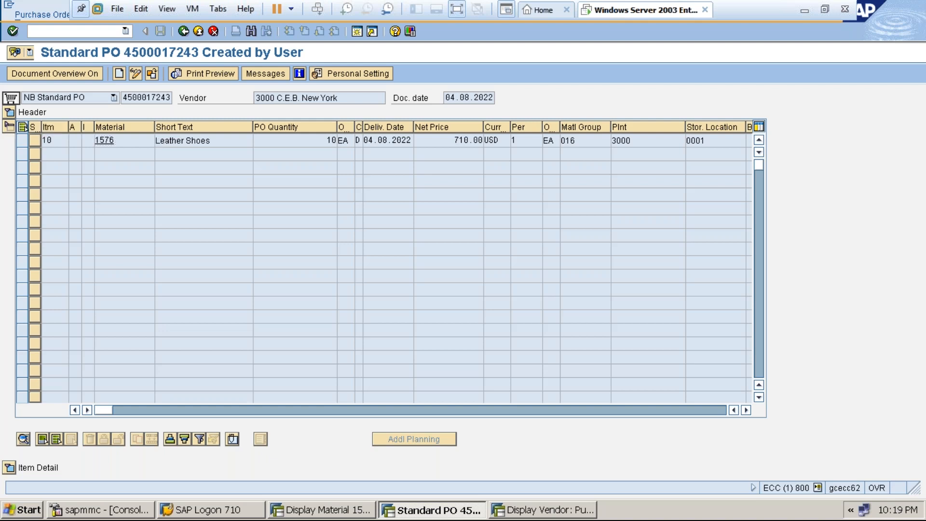
{"action": "left_click", "coordinate": [10, 111]}
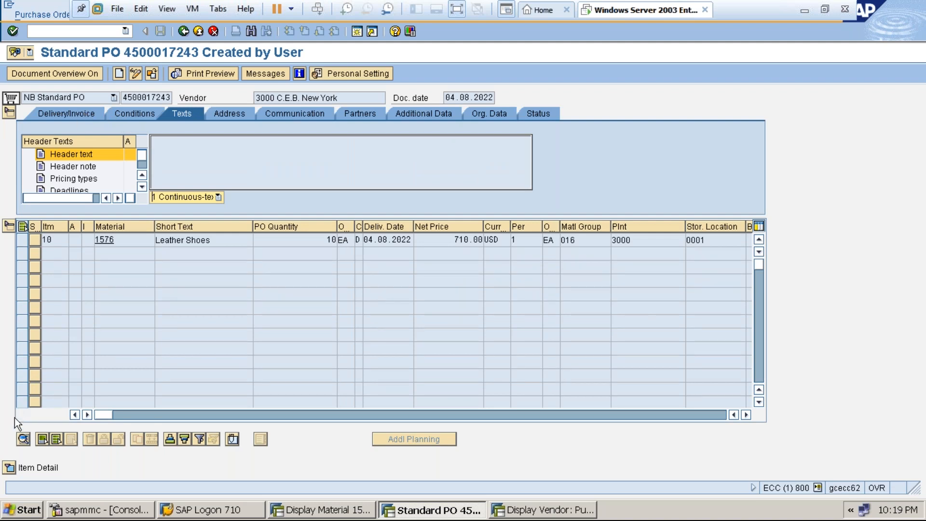
{"action": "left_click", "coordinate": [9, 468]}
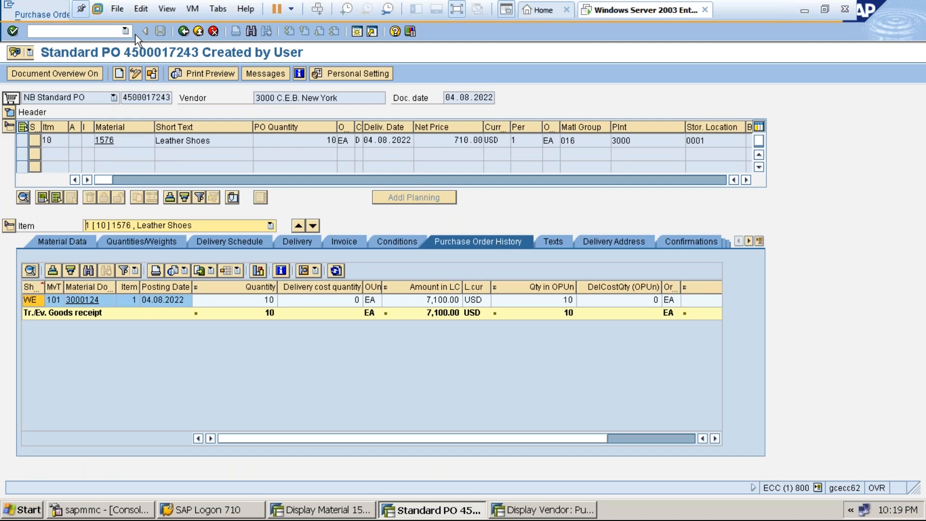
Step: Open the newly saved Asian Paints purchase order and inspect its item overview and item texts
{"action": "left_click", "coordinate": [41, 13]}
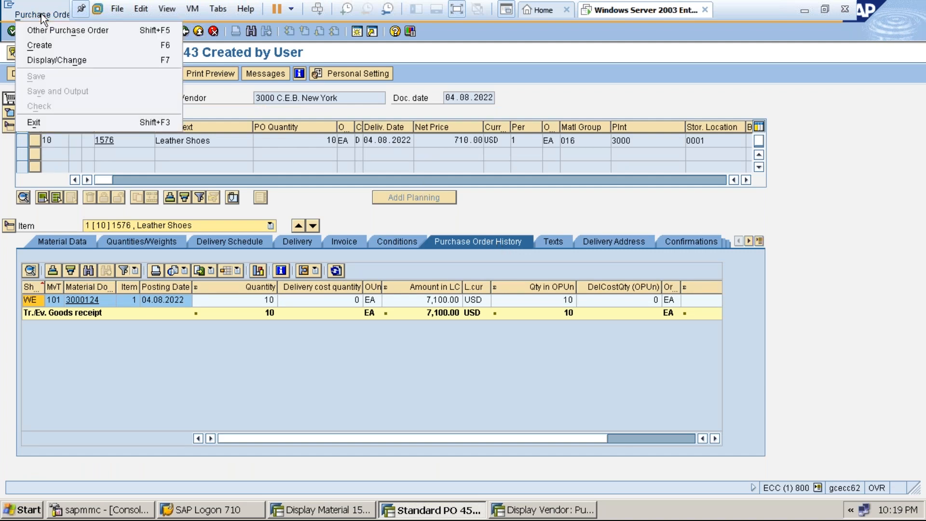
{"action": "left_click", "coordinate": [45, 29]}
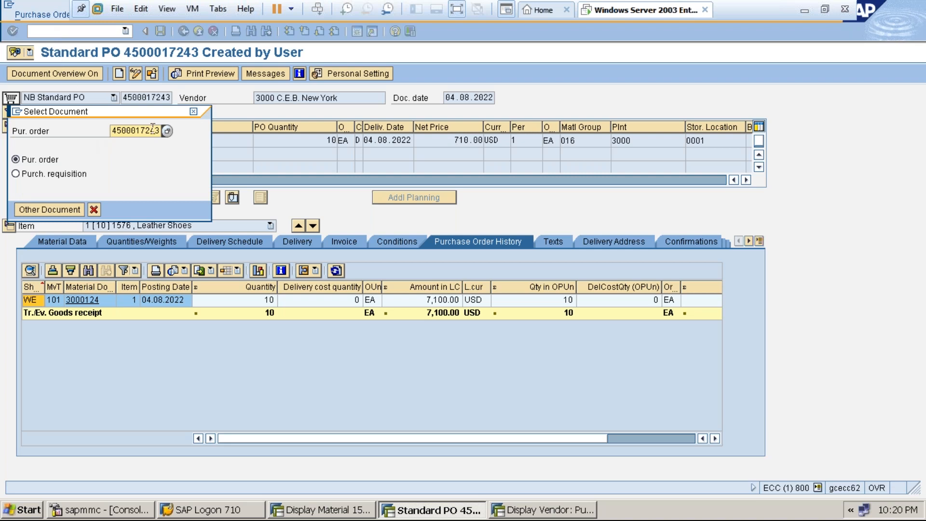
{"action": "key", "text": "BackSpace"}
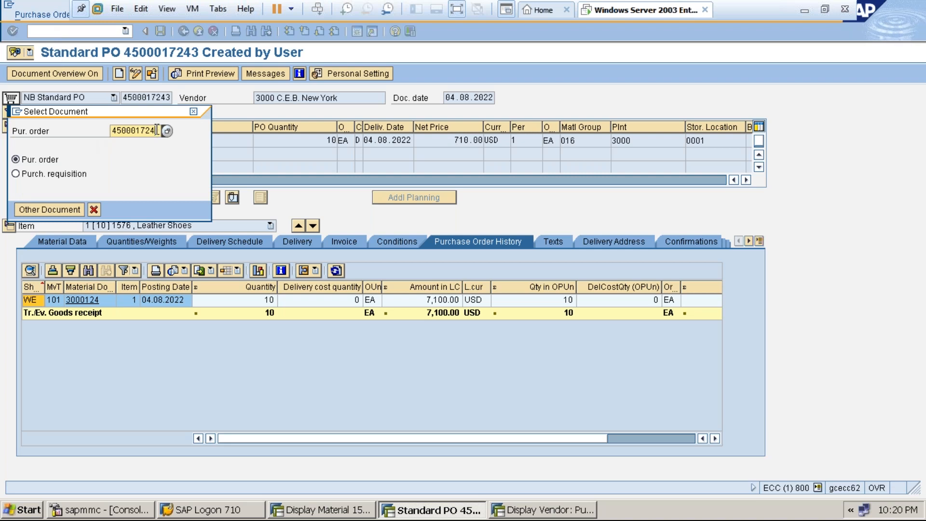
{"action": "type", "text": "4"}
{"action": "key", "text": "Return"}
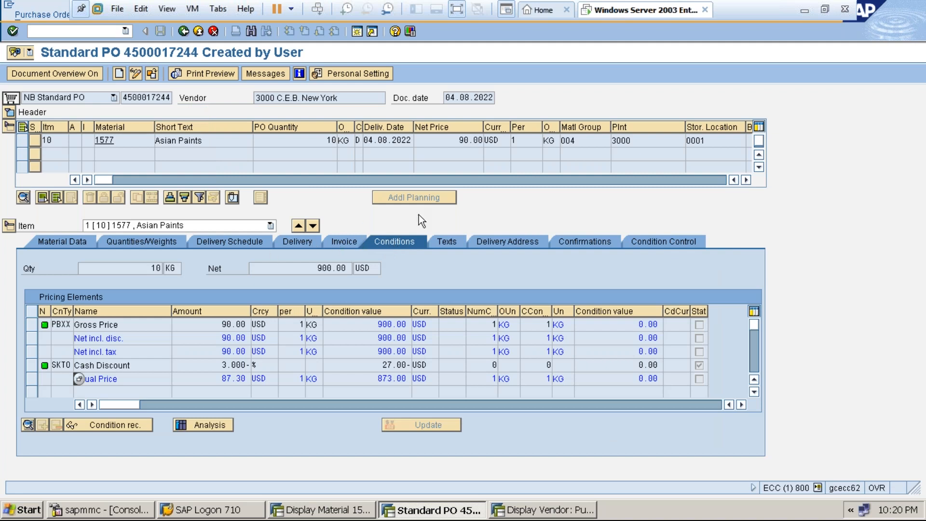
{"action": "left_click", "coordinate": [455, 241]}
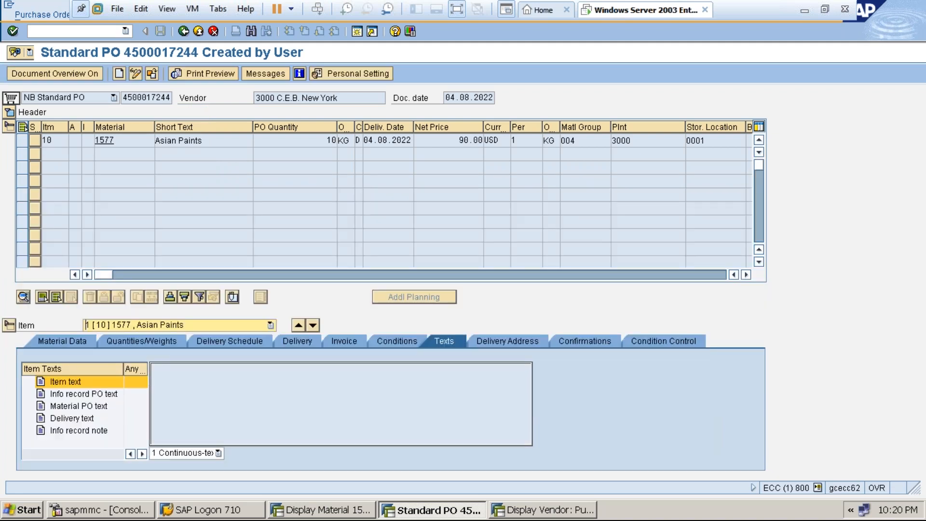
{"action": "left_click", "coordinate": [10, 323]}
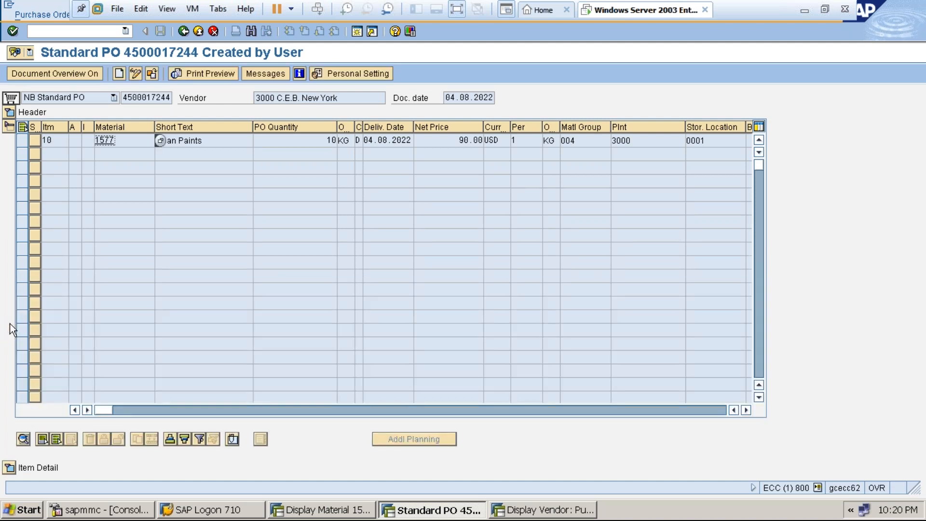
{"action": "left_click", "coordinate": [9, 468]}
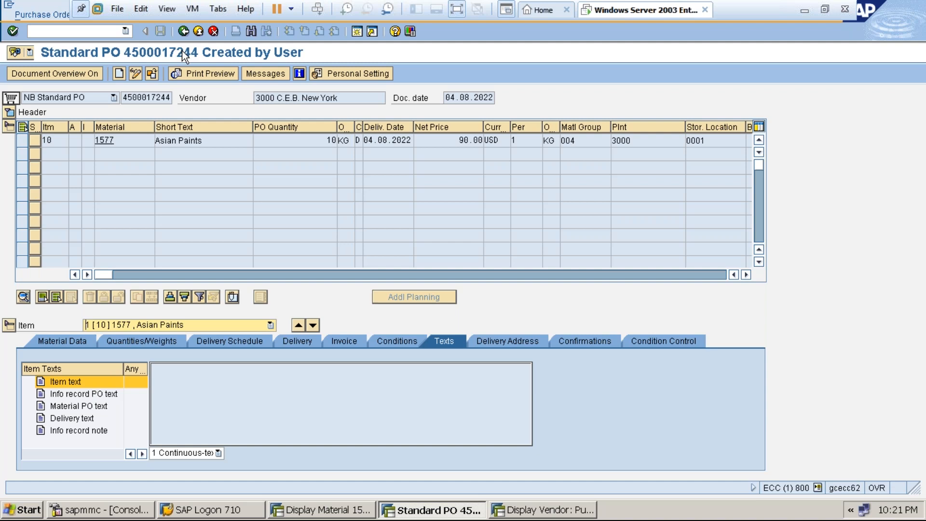
Step: Switch back to the Leather Shoes purchase order and display its item's purchase order history
{"action": "left_click", "coordinate": [46, 11]}
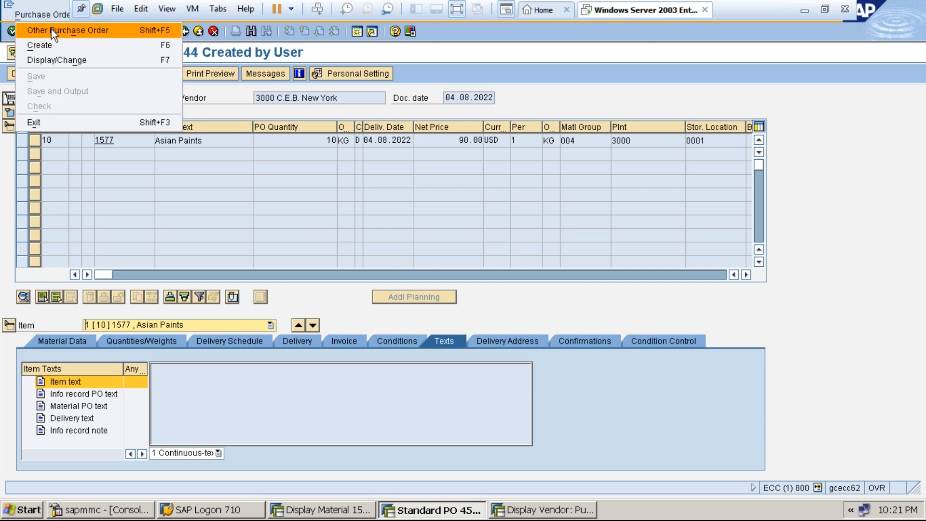
{"action": "left_click", "coordinate": [51, 29]}
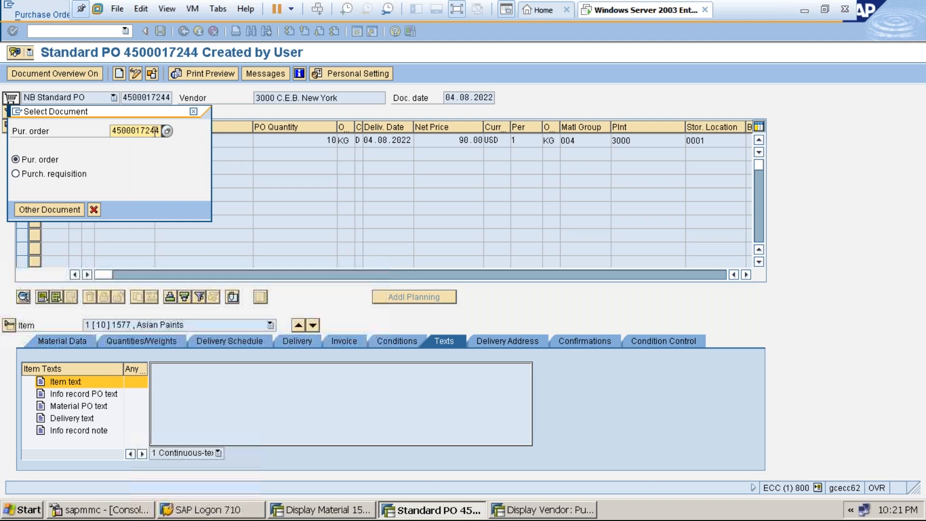
{"action": "key", "text": "BackSpace"}
{"action": "type", "text": "3"}
{"action": "key", "text": "Return"}
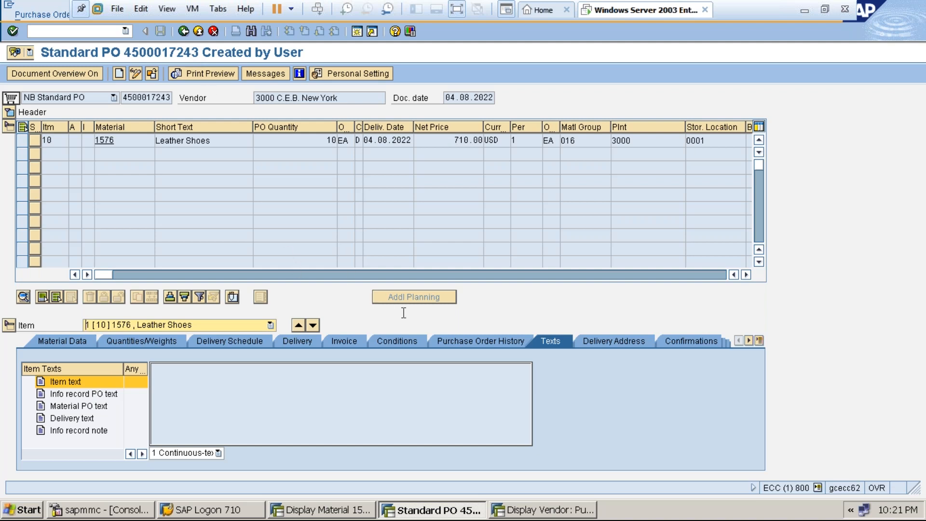
{"action": "left_click", "coordinate": [465, 339]}
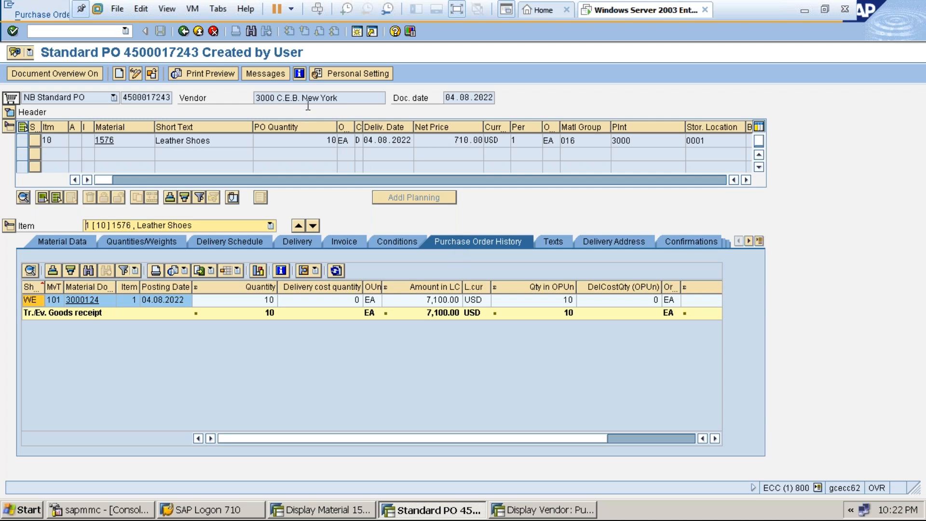
Step: Review the Leather Shoes item's short text, order quantity and goods receipt history
{"action": "left_click", "coordinate": [327, 144]}
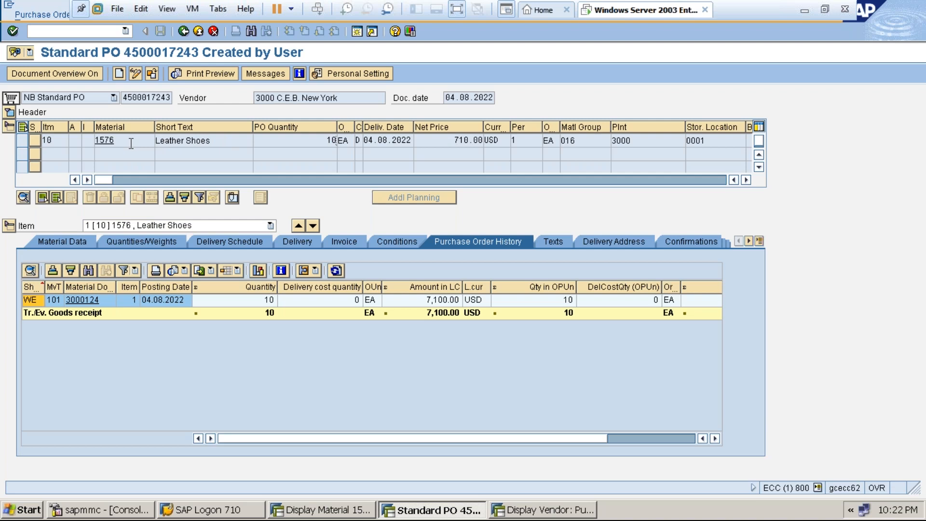
{"action": "left_click", "coordinate": [187, 142]}
{"action": "left_click", "coordinate": [327, 142]}
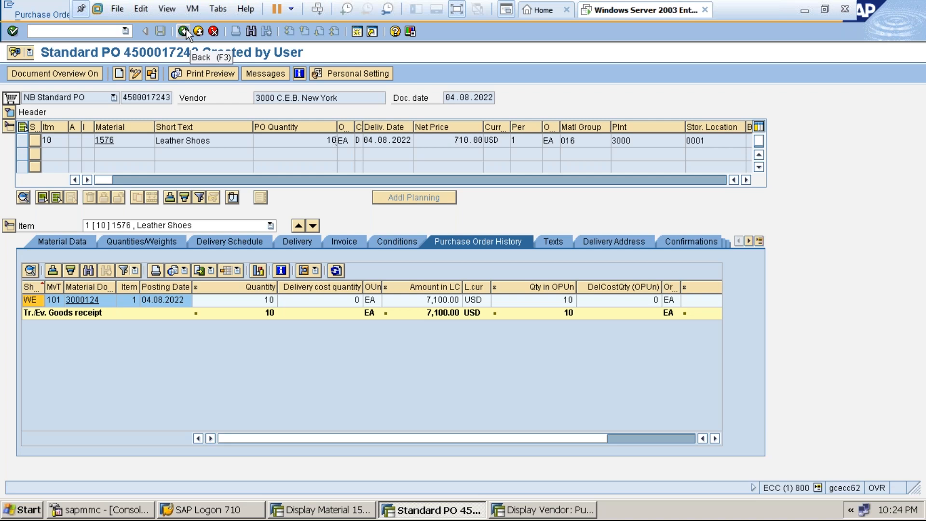
{"action": "left_click", "coordinate": [453, 242]}
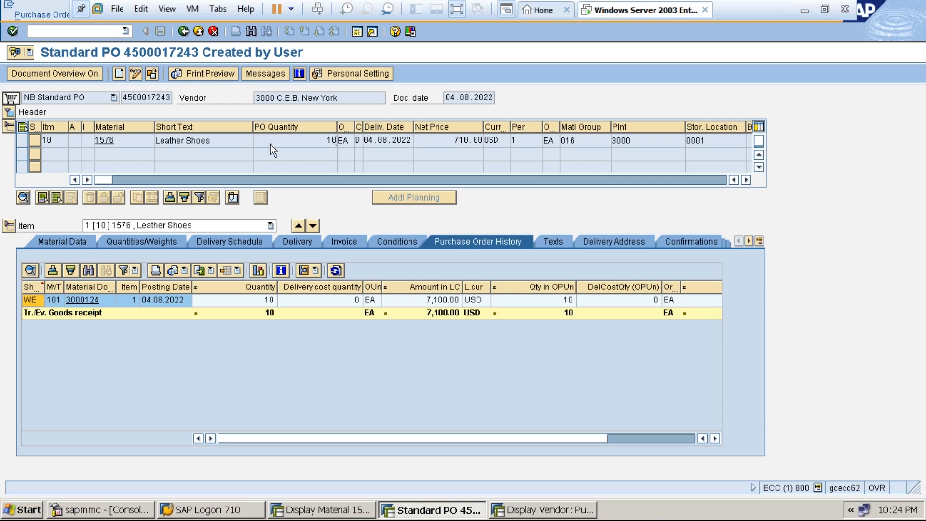
Step: Open the Asian Paints purchase order to review its item, and return to the SAP Easy Access screen
{"action": "left_click", "coordinate": [42, 15]}
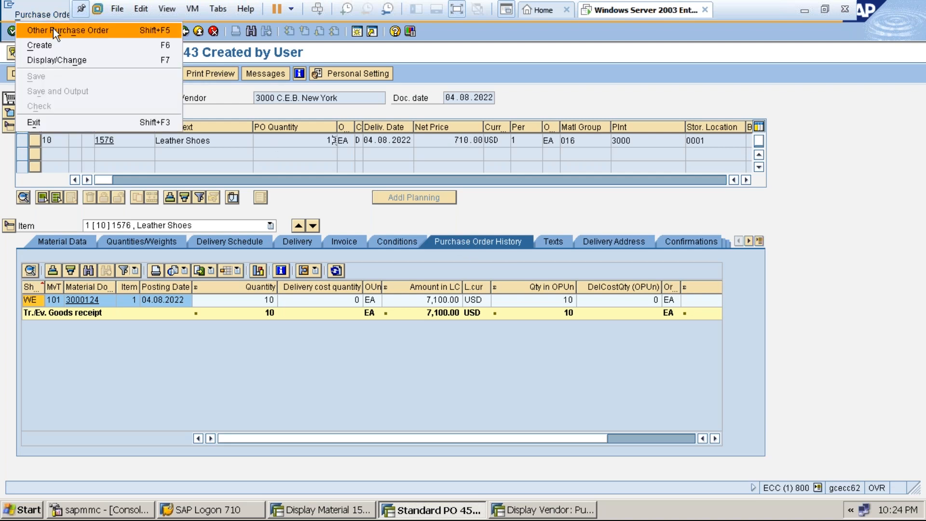
{"action": "left_click", "coordinate": [53, 30]}
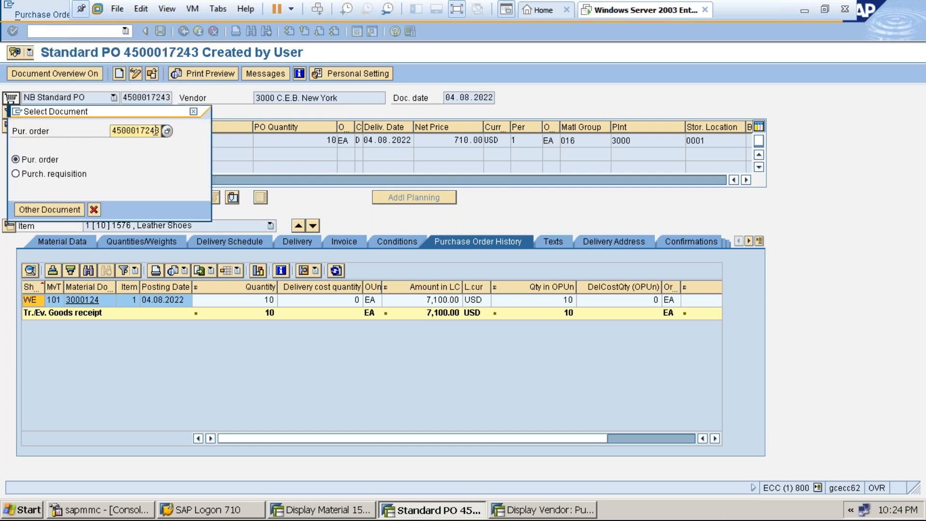
{"action": "key", "text": "BackSpace"}
{"action": "type", "text": "4"}
{"action": "key", "text": "Return"}
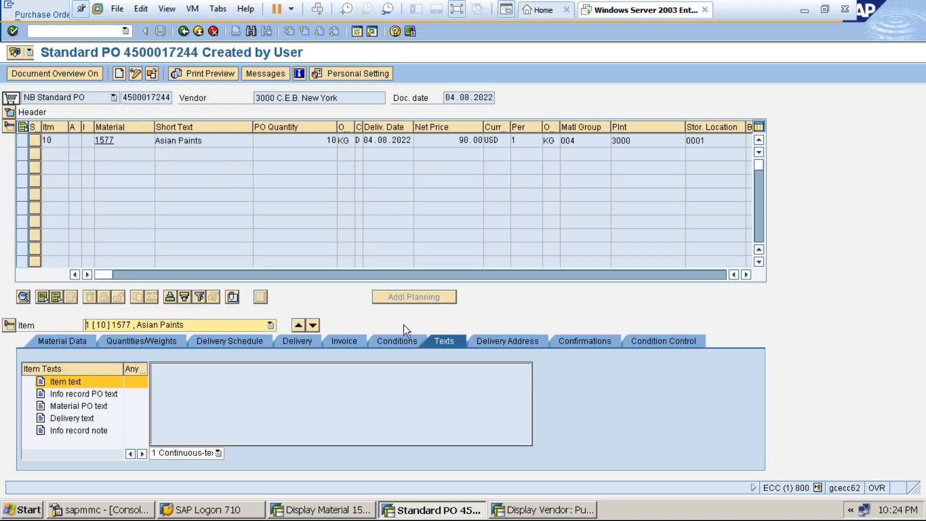
{"action": "key", "text": "F3"}
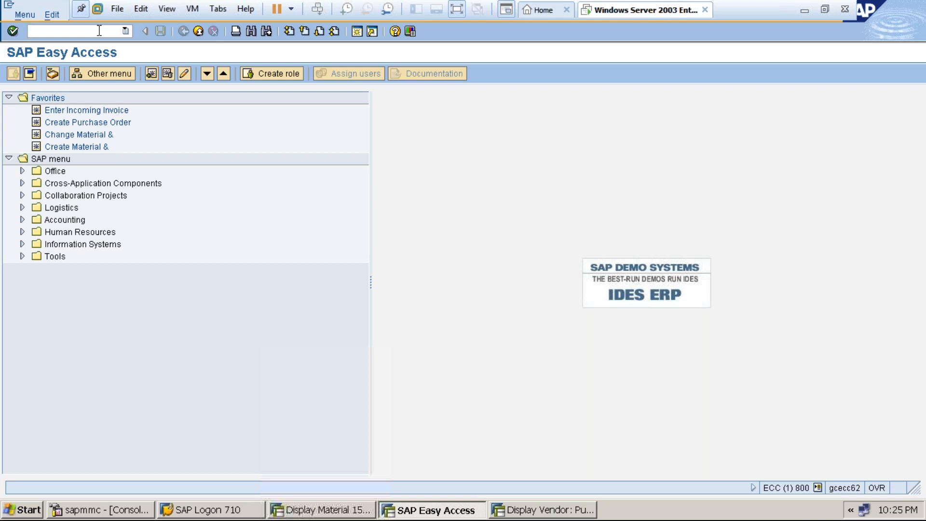
Step: Start the MIGO transaction and set its action to A01 Goods Receipt
{"action": "type", "text": "migo"}
{"action": "key", "text": "Return"}
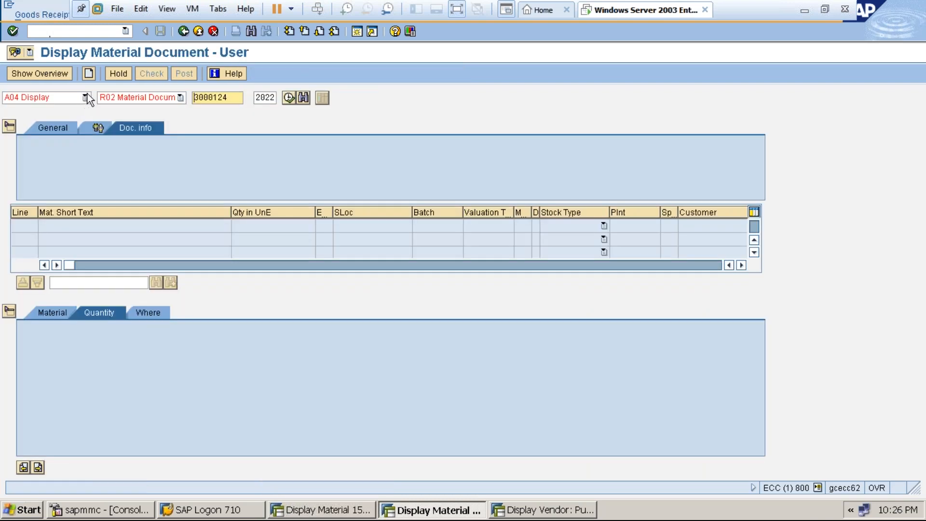
{"action": "left_click", "coordinate": [86, 97]}
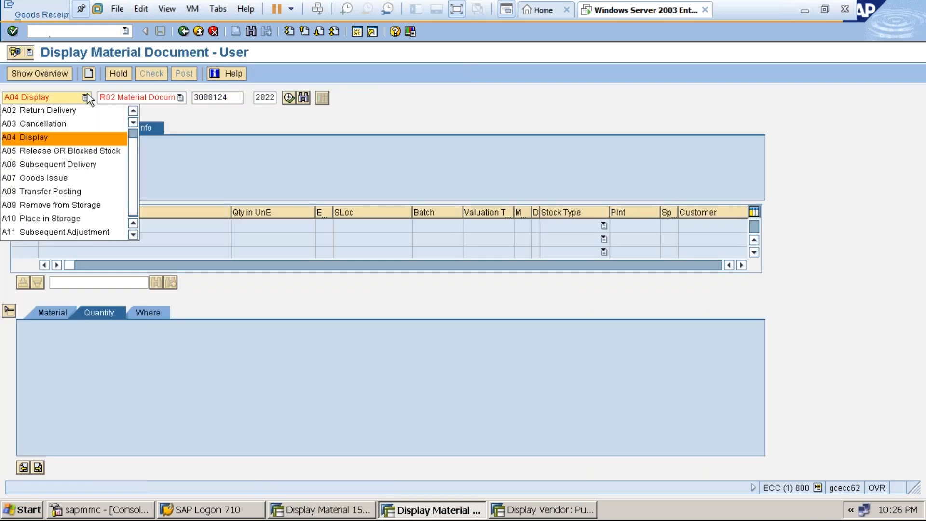
{"action": "scroll", "coordinate": [133, 130], "scroll_direction": "up", "scroll_amount": 1}
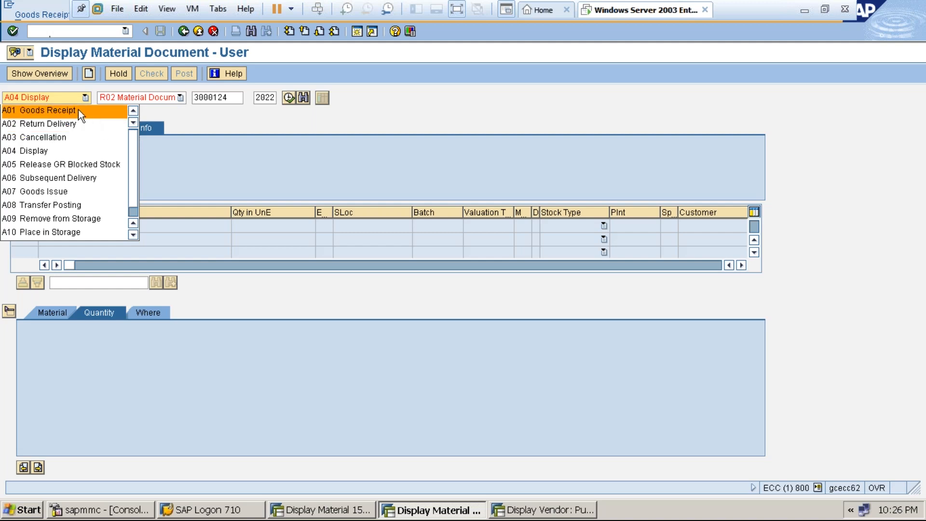
{"action": "left_click", "coordinate": [53, 111]}
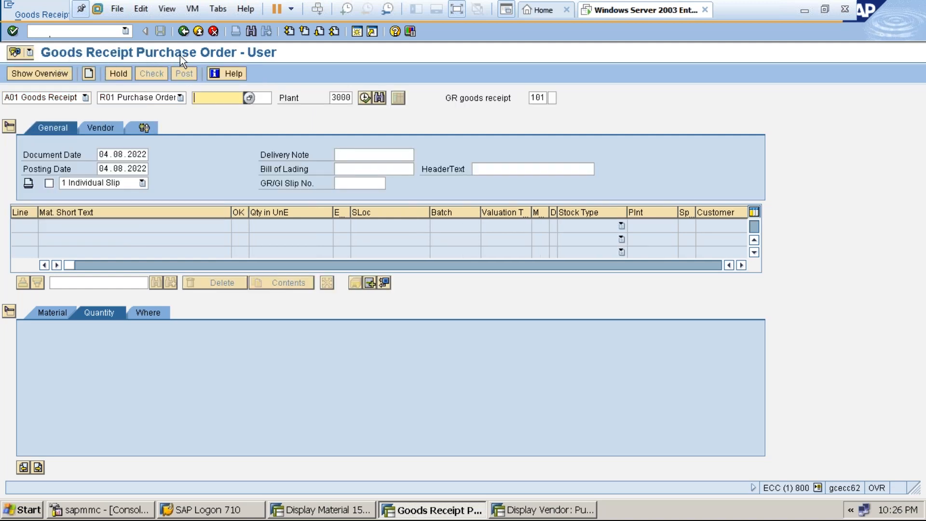
Step: Load the Asian Paints purchase order as the reference document for the goods receipt, keeping R01 Purchase Order
{"action": "left_click", "coordinate": [124, 97]}
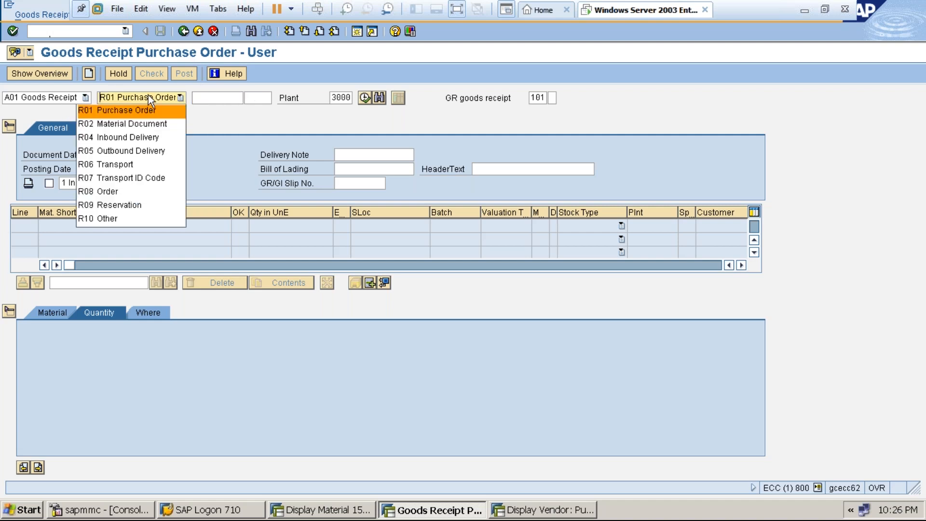
{"action": "left_click", "coordinate": [206, 99]}
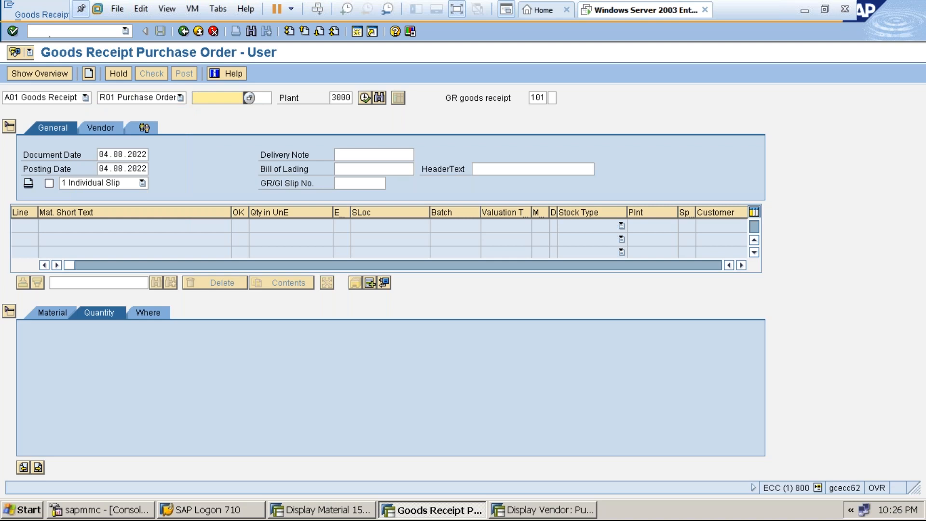
{"action": "type", "text": "450001724"}
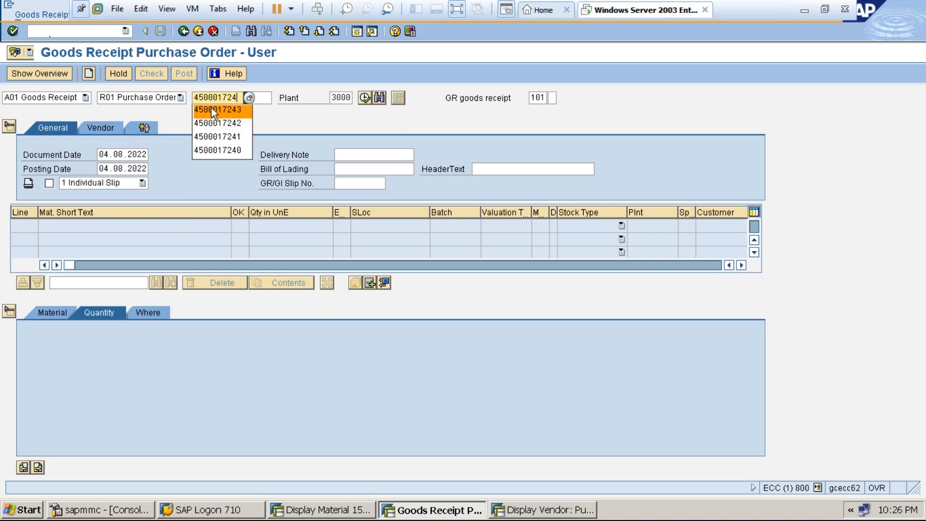
{"action": "type", "text": "4"}
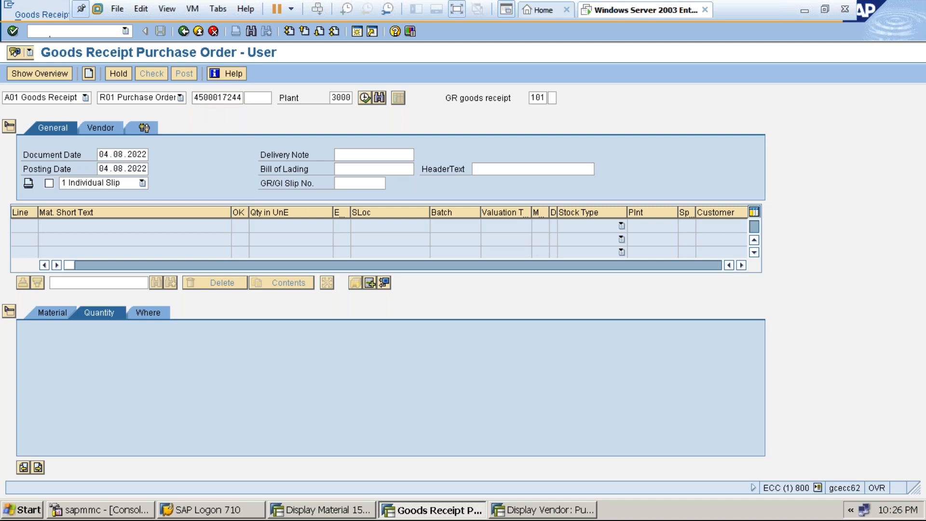
{"action": "key", "text": "Return"}
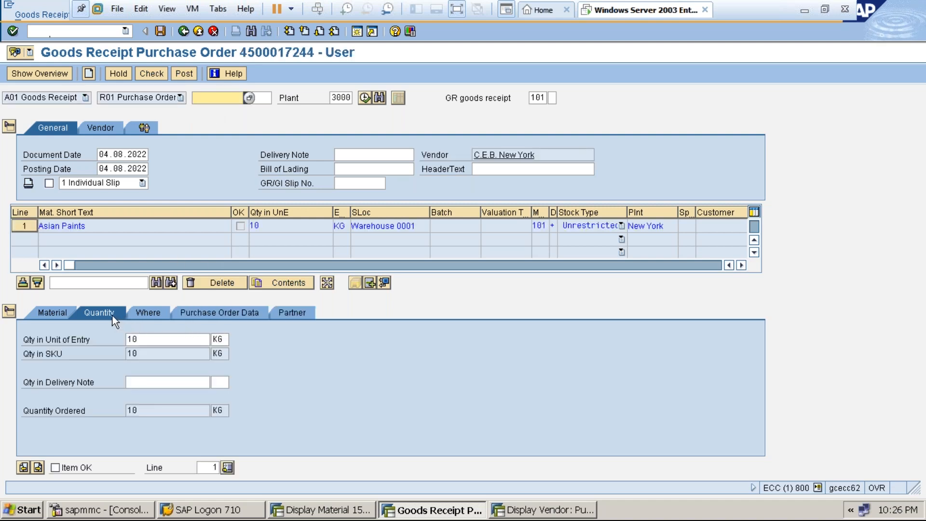
Step: Try a receipt quantity of 6 KG for Asian Paints and restore the quantity in unit of entry to 10 KG
{"action": "left_click", "coordinate": [147, 340]}
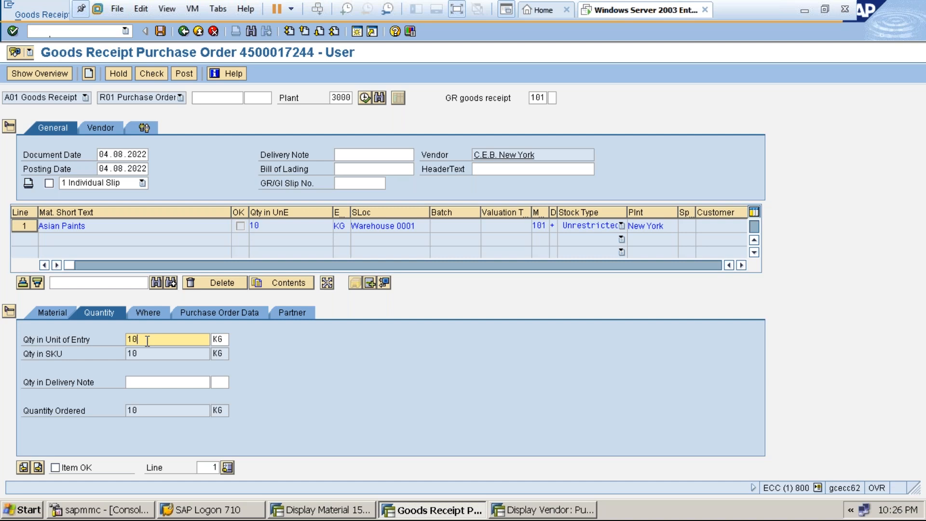
{"action": "key", "text": "BackSpace"}
{"action": "key", "text": "BackSpace"}
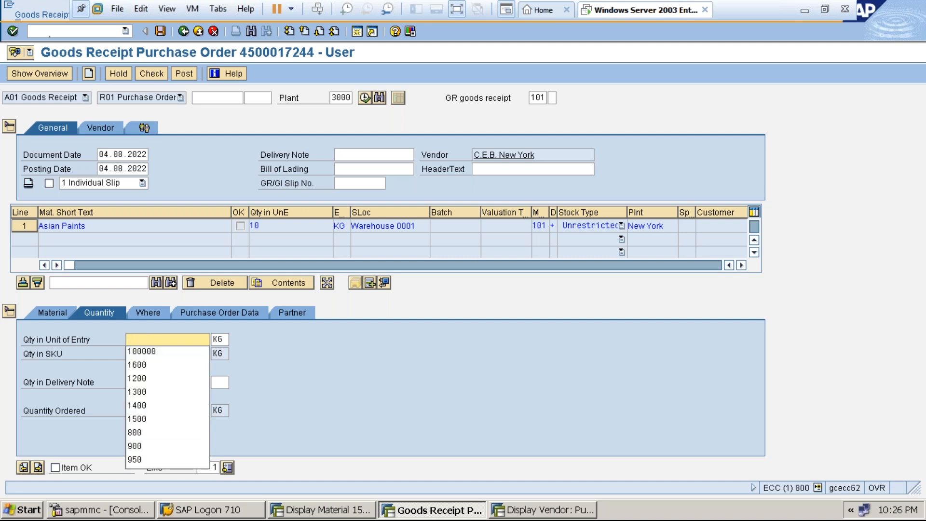
{"action": "type", "text": "6"}
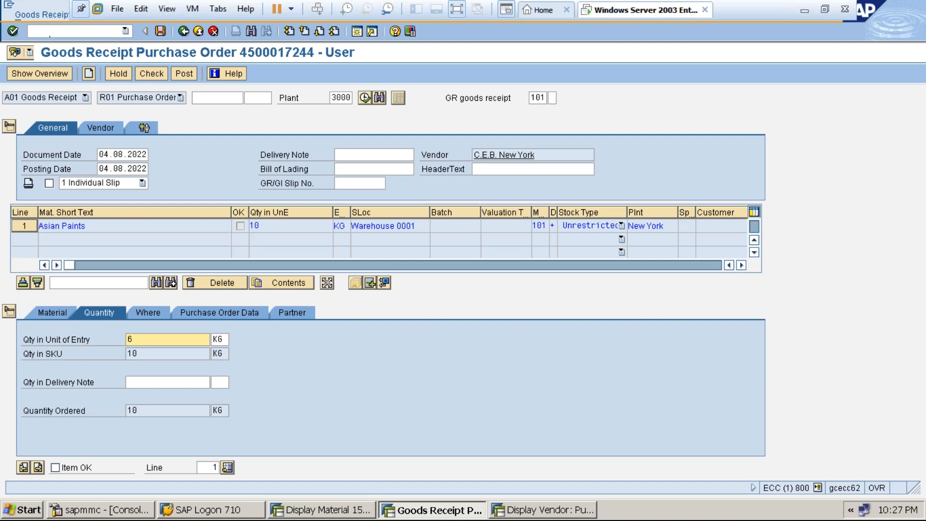
{"action": "key", "text": "BackSpace"}
{"action": "type", "text": "10"}
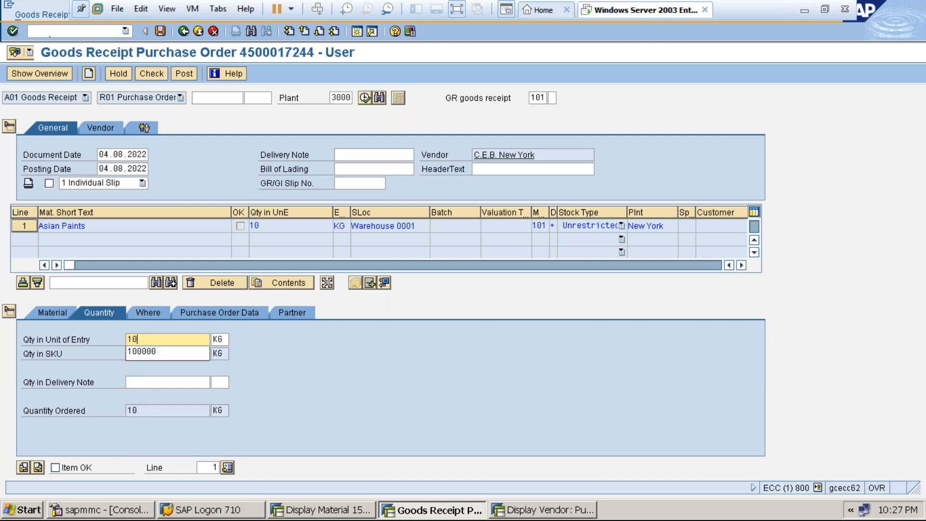
{"action": "key", "text": "Return"}
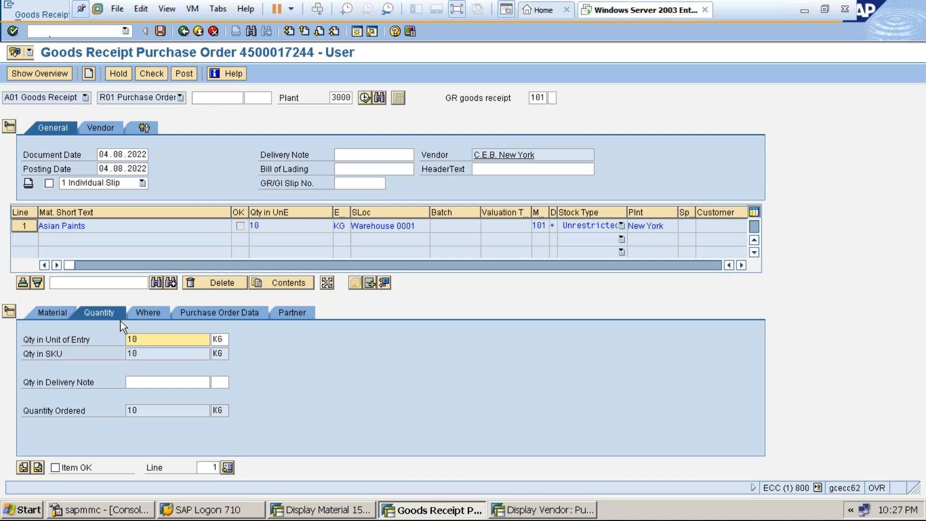
Step: Review the receipt item's movement type and storage location, its quantities, and its material details
{"action": "left_click", "coordinate": [110, 312]}
{"action": "left_click", "coordinate": [144, 314]}
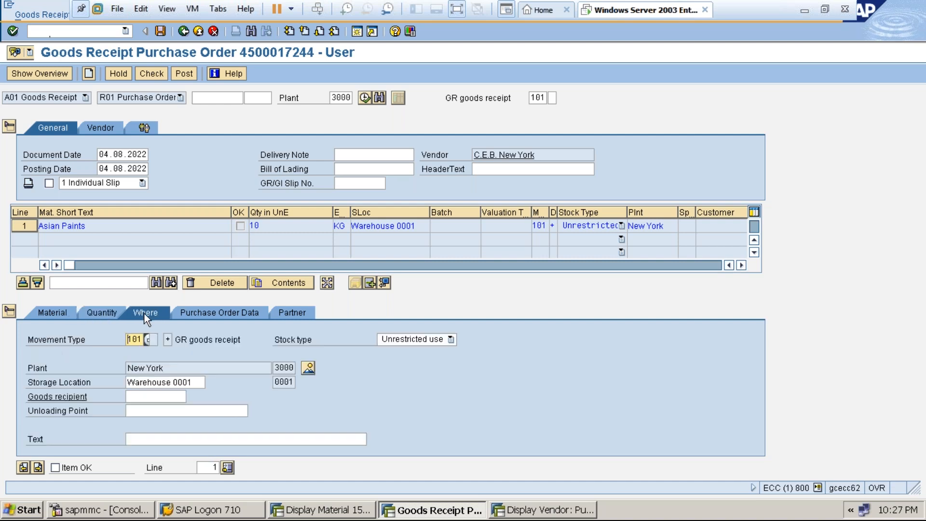
{"action": "left_click", "coordinate": [101, 313]}
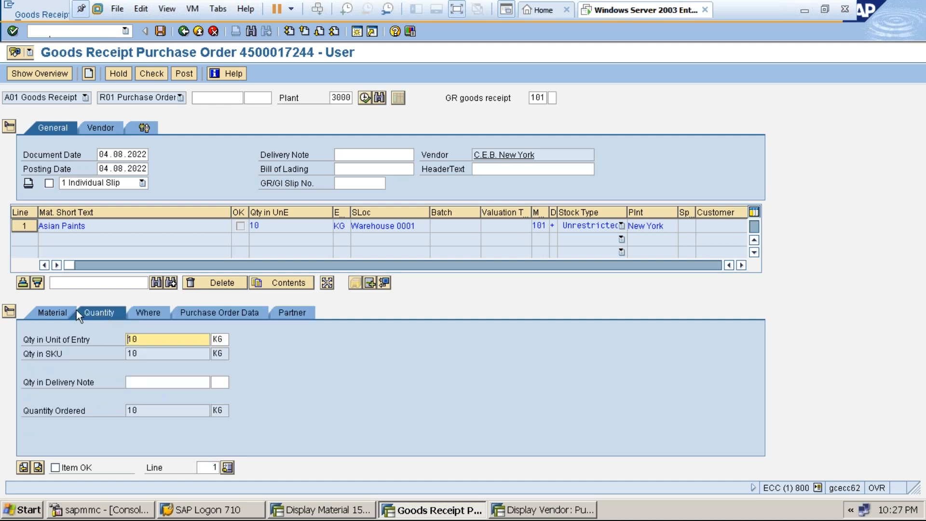
{"action": "left_click", "coordinate": [59, 315]}
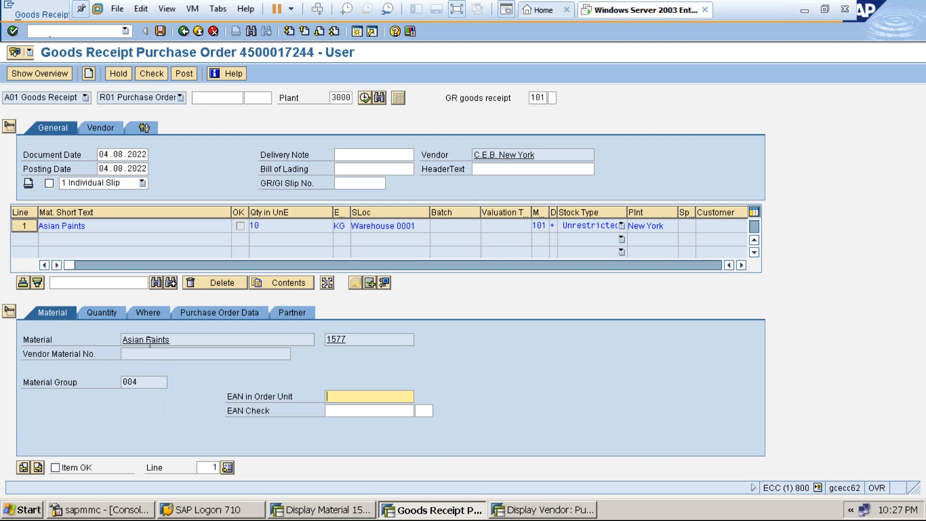
Step: Open the material master of Asian Paints from the receipt item, check the transaction in the system information, and return to the receipt
{"action": "left_click", "coordinate": [338, 339]}
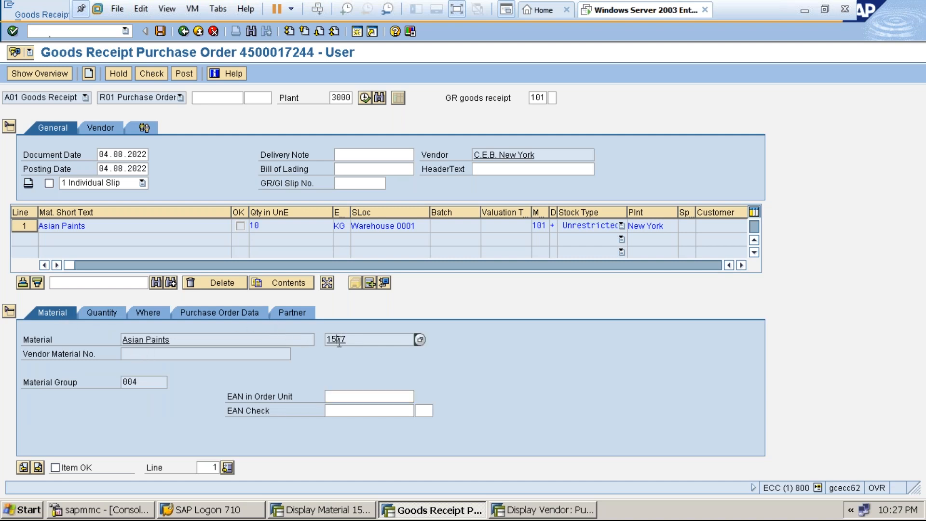
{"action": "double_click", "coordinate": [338, 340]}
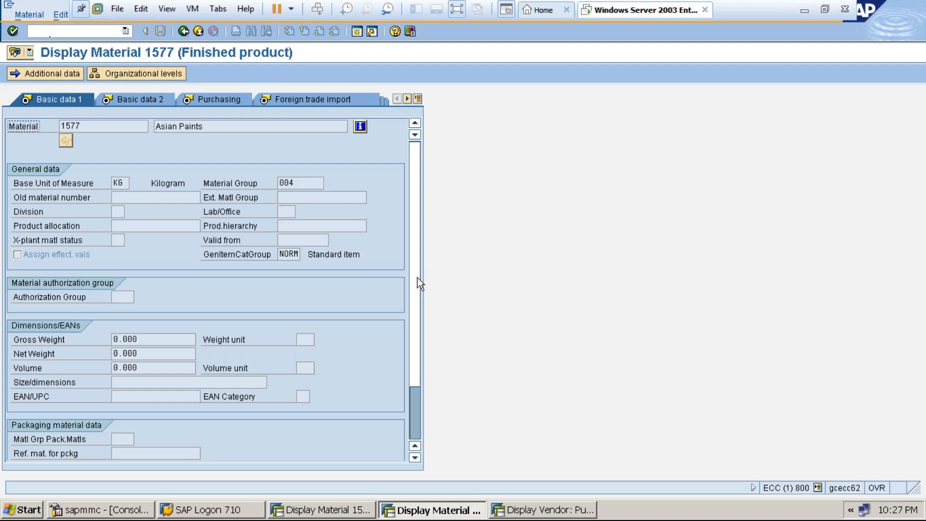
{"action": "left_click", "coordinate": [818, 488]}
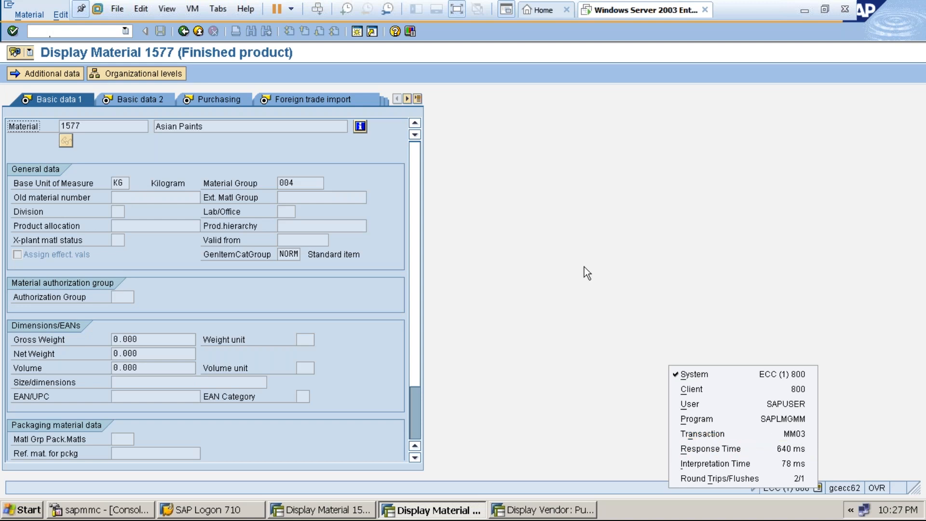
{"action": "left_click", "coordinate": [184, 32]}
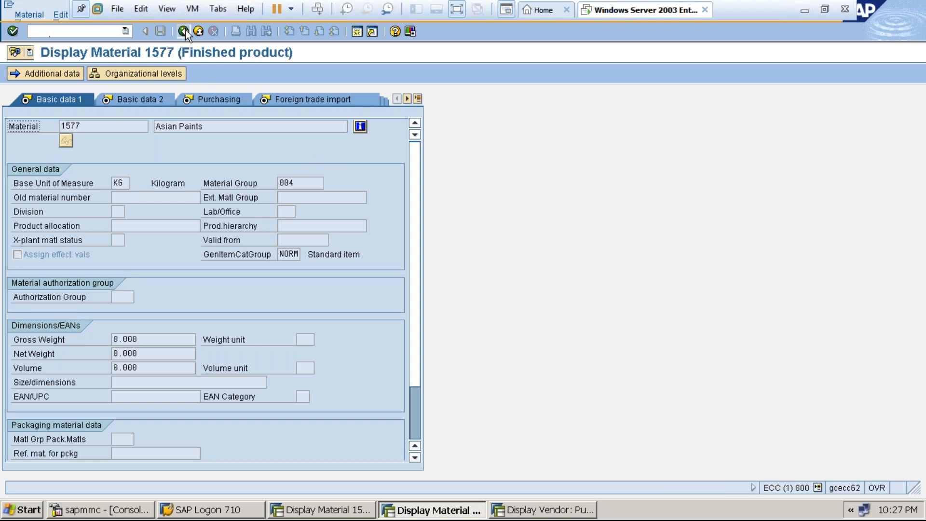
{"action": "left_click", "coordinate": [184, 32]}
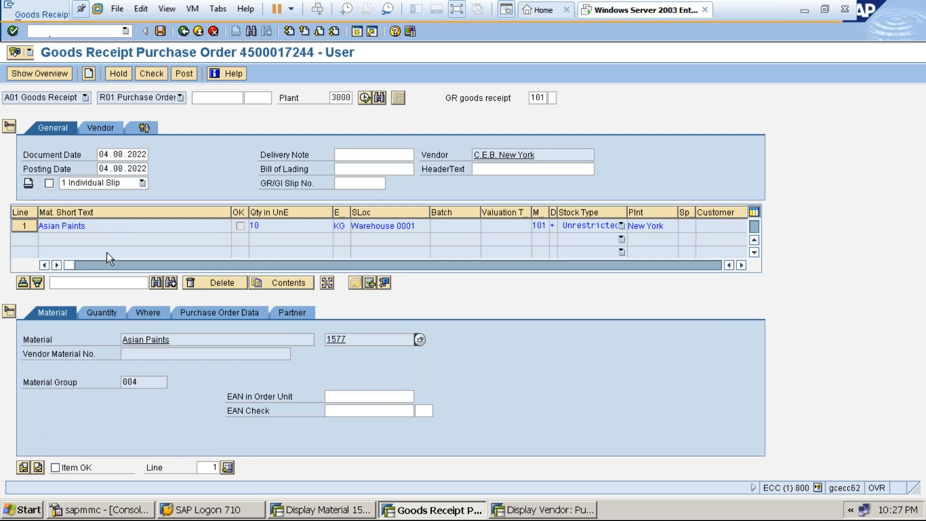
Step: Mark the 10 KG Asian Paints item as OK and post the goods receipt
{"action": "left_click", "coordinate": [103, 311]}
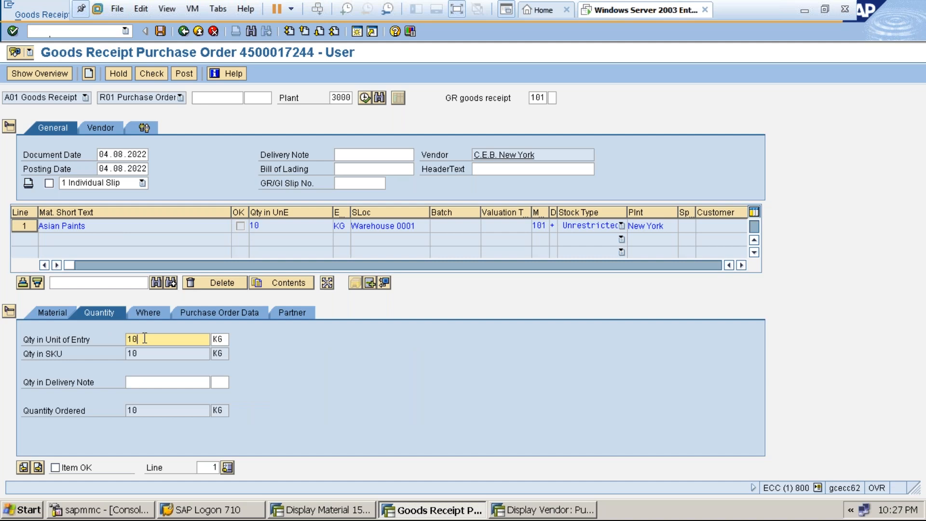
{"action": "left_click", "coordinate": [57, 468]}
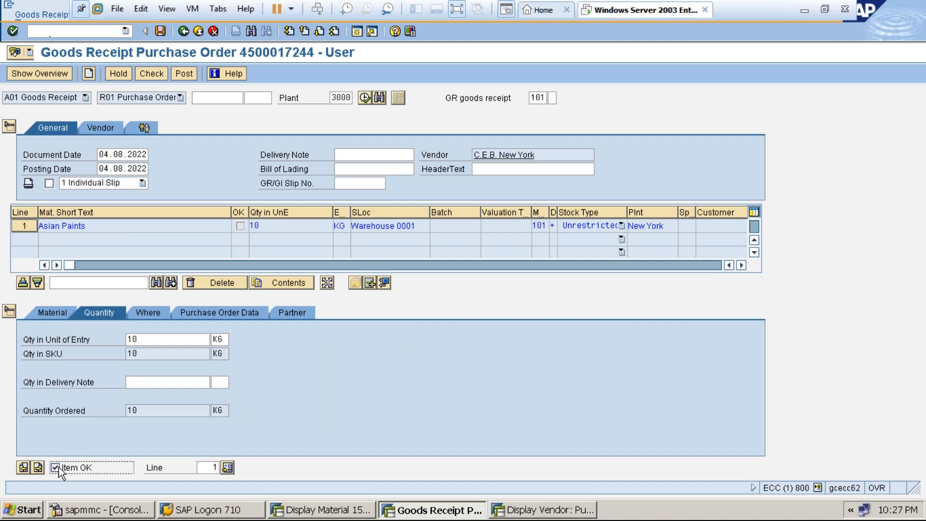
{"action": "left_click", "coordinate": [160, 32]}
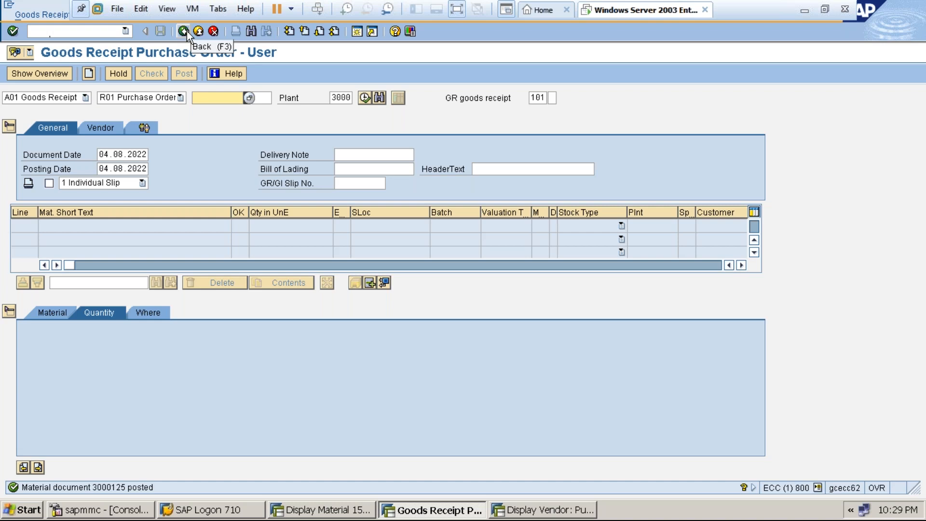
Step: Set the action to A04 Display and load the material document just posted for Asian Paints
{"action": "left_click", "coordinate": [86, 96]}
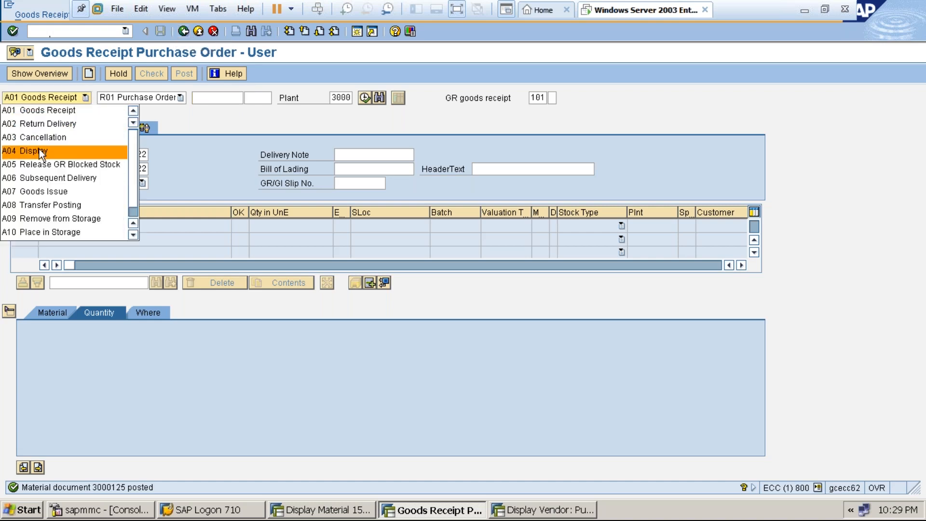
{"action": "left_click", "coordinate": [40, 152]}
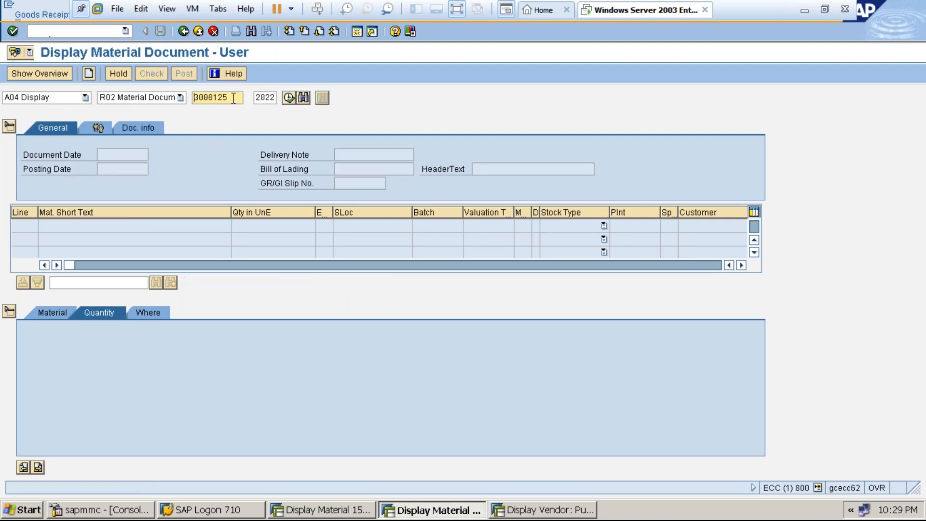
{"action": "key", "text": "Return"}
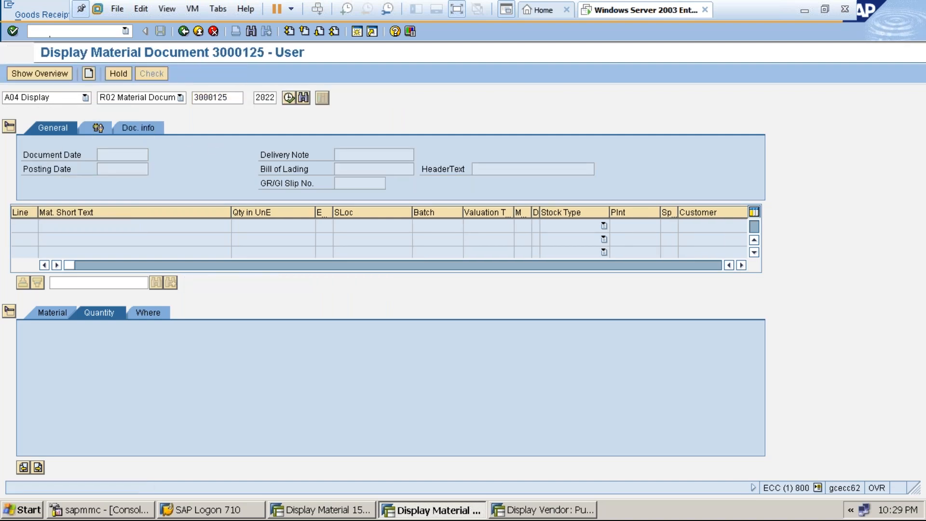
Step: Open the accounting document of the Asian Paints goods receipt from the material document's FI documents
{"action": "left_click", "coordinate": [190, 126]}
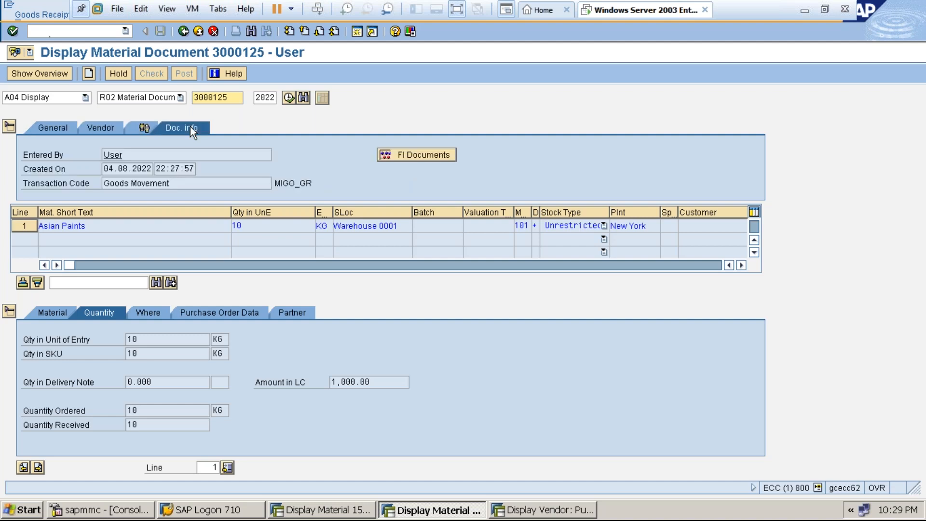
{"action": "left_click", "coordinate": [407, 155]}
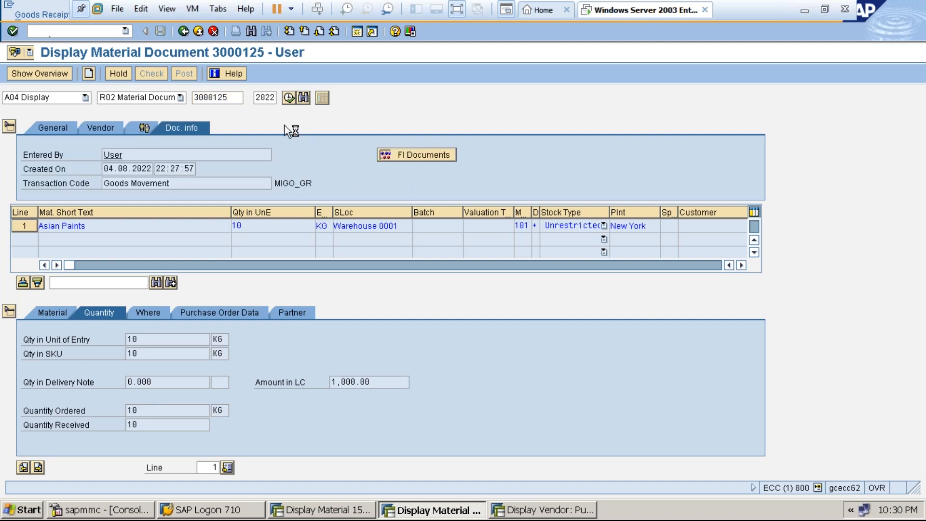
{"action": "double_click", "coordinate": [85, 152]}
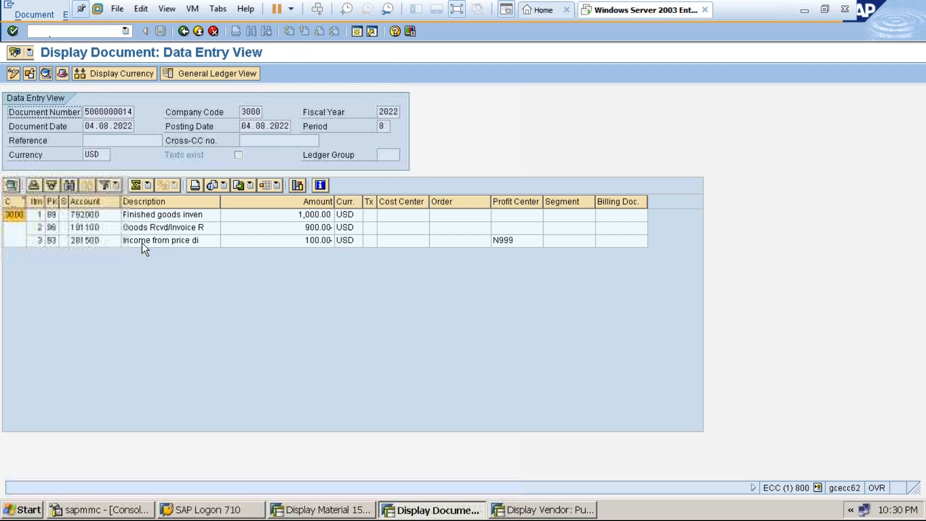
Step: Examine the account, description and amount of the price-difference income line in the Asian Paints accounting document
{"action": "left_click", "coordinate": [303, 240]}
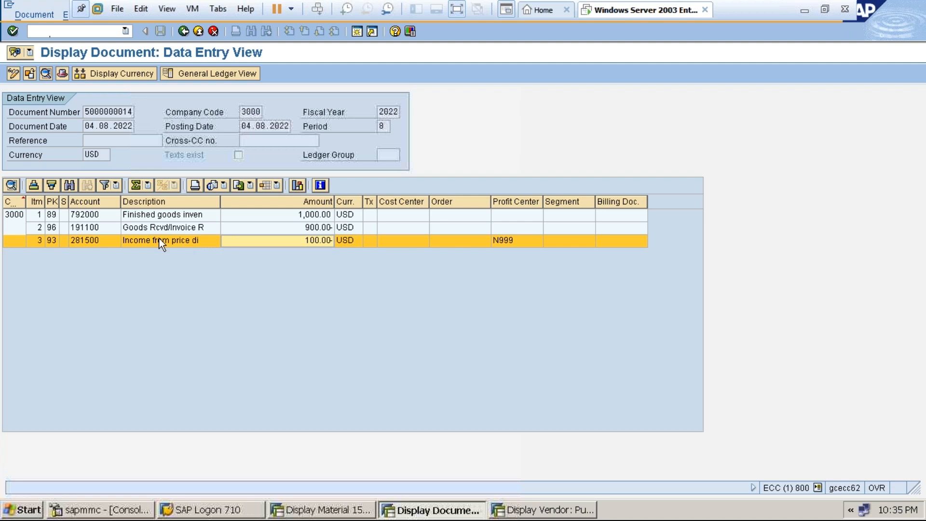
{"action": "left_click", "coordinate": [160, 239]}
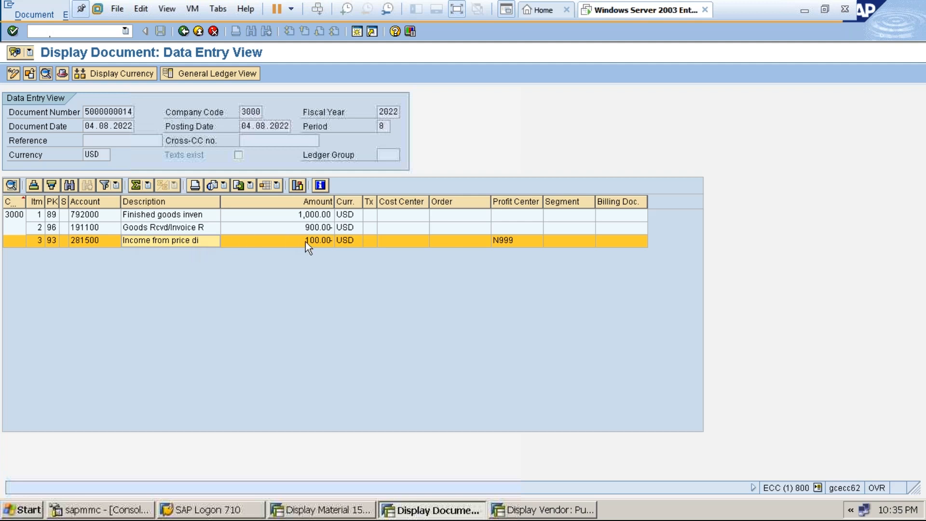
{"action": "left_click", "coordinate": [97, 240]}
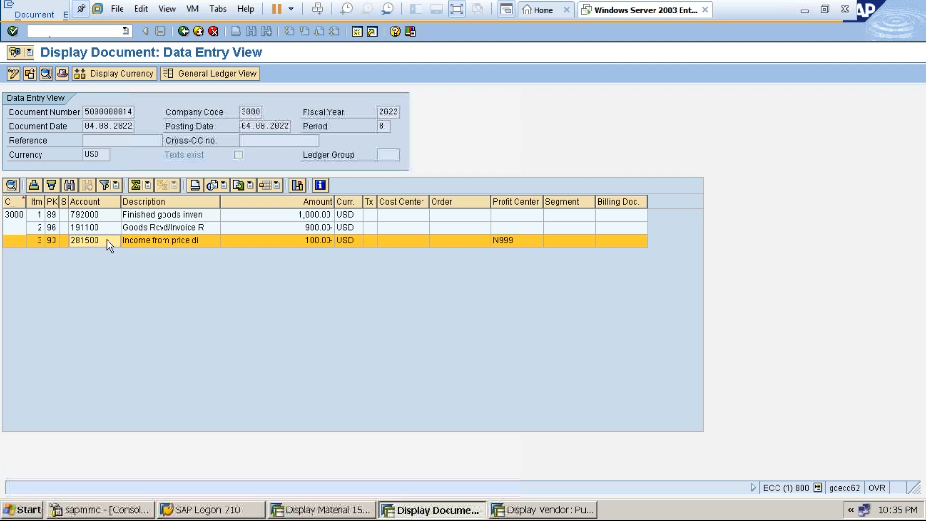
{"action": "left_click", "coordinate": [157, 238]}
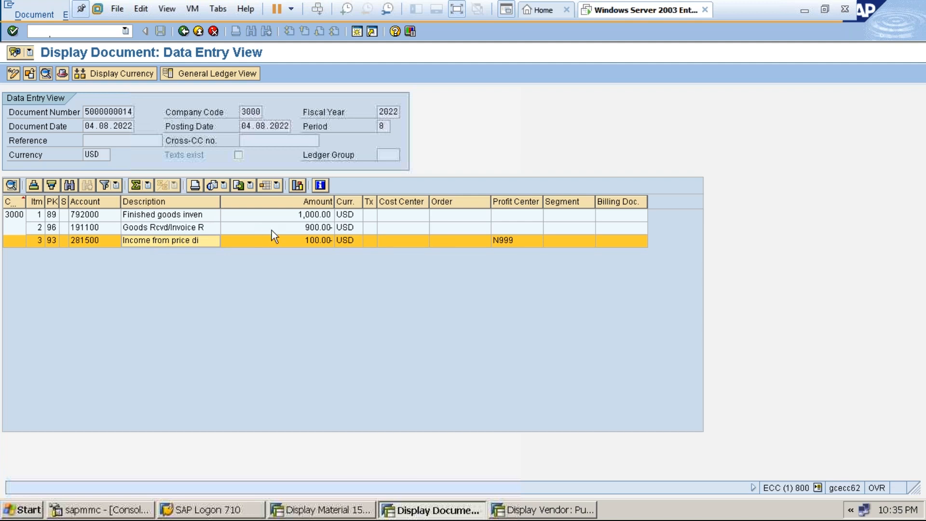
{"action": "left_click", "coordinate": [300, 241]}
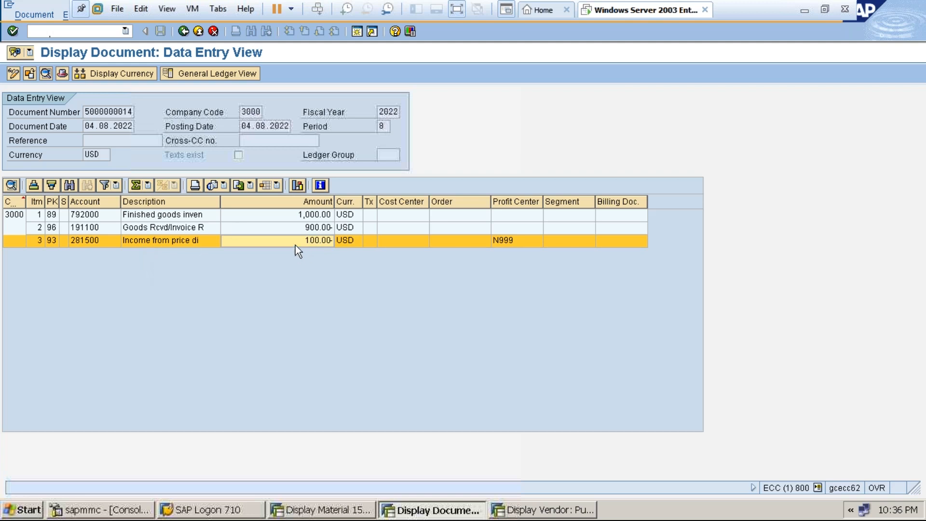
{"action": "left_click", "coordinate": [201, 242]}
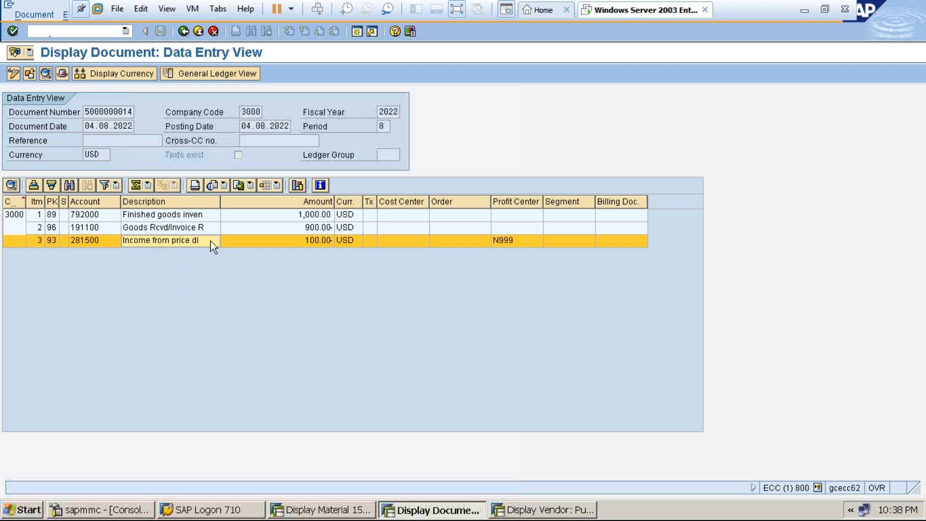
{"action": "left_click", "coordinate": [304, 239]}
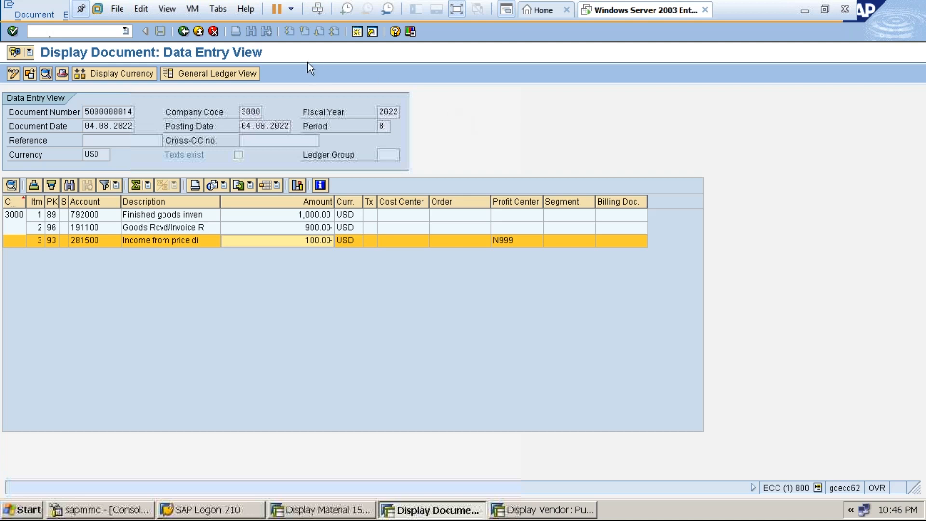
Step: Close the Asian Paints accounting document and its document list, and leave the material document for the SAP Easy Access menu
{"action": "left_click", "coordinate": [187, 31]}
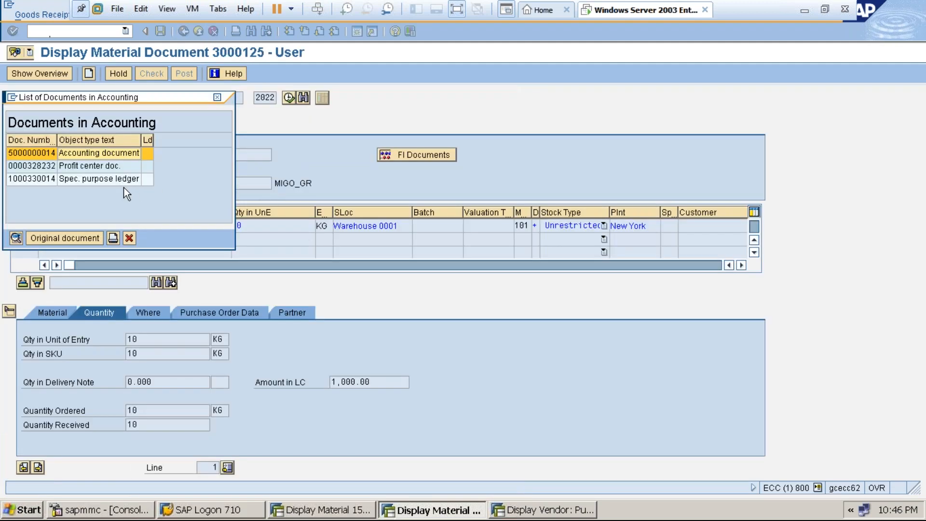
{"action": "left_click", "coordinate": [218, 97]}
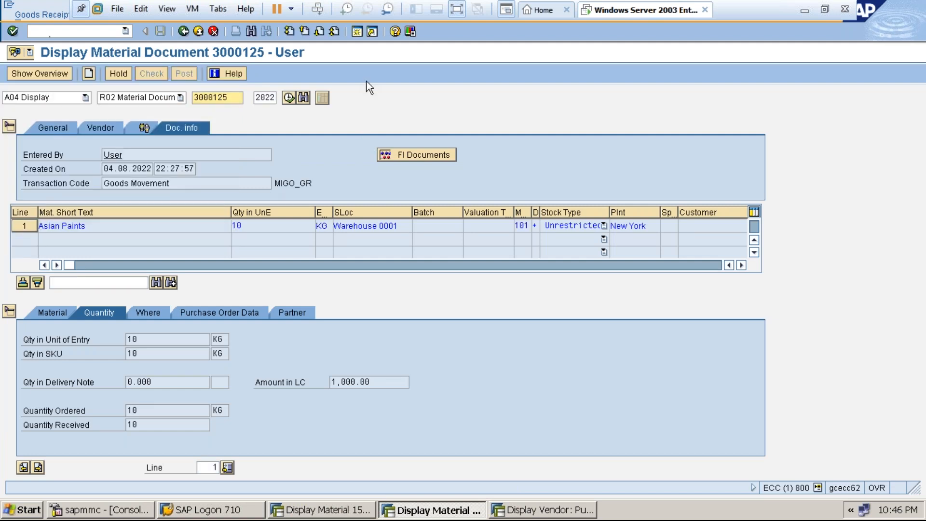
{"action": "left_click", "coordinate": [197, 32]}
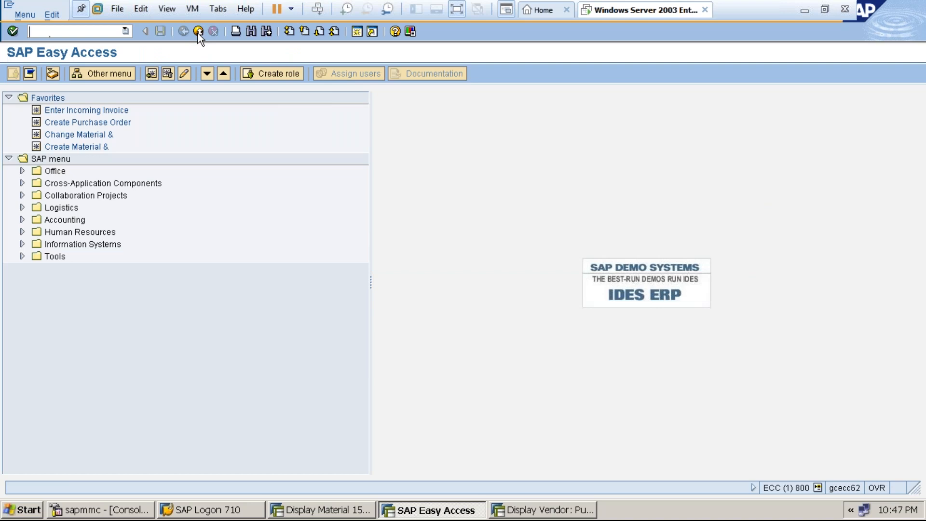
Step: Display the Asian Paints purchase order with ME23N and open its goods receipt material document from the purchase order history
{"action": "type", "text": "me23n"}
{"action": "key", "text": "Return"}
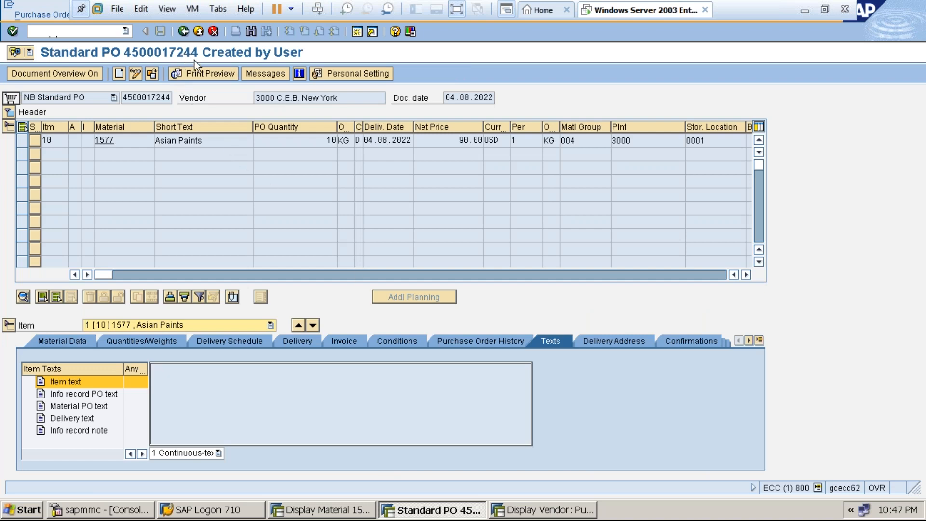
{"action": "left_click", "coordinate": [487, 343]}
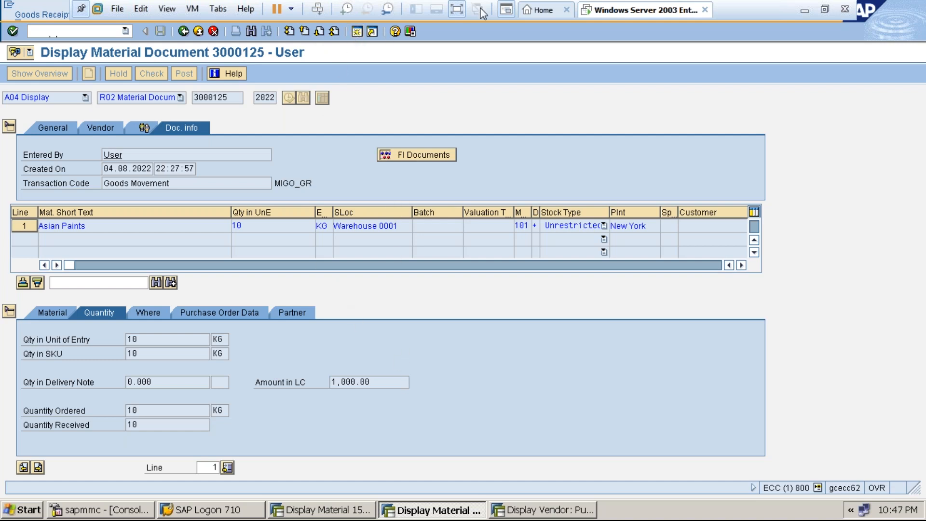
Step: Switch to the Material Master document in Word and review the notes on future price, accounting views and the three servers
{"action": "left_click", "coordinate": [457, 9]}
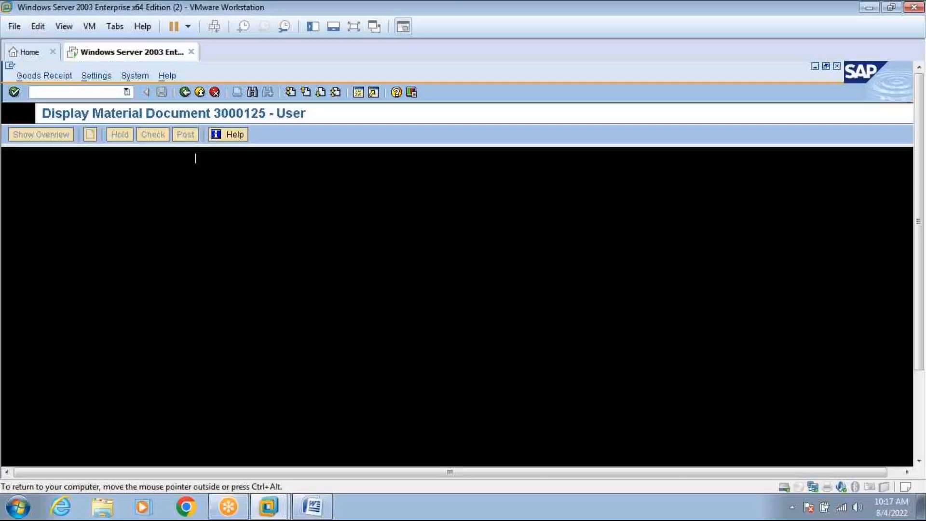
{"action": "left_click", "coordinate": [322, 513]}
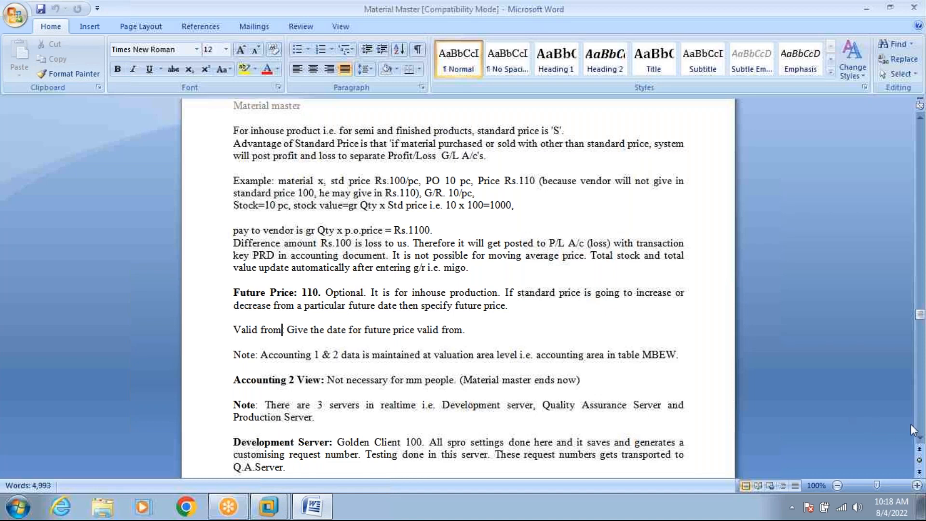
{"action": "left_click", "coordinate": [920, 439]}
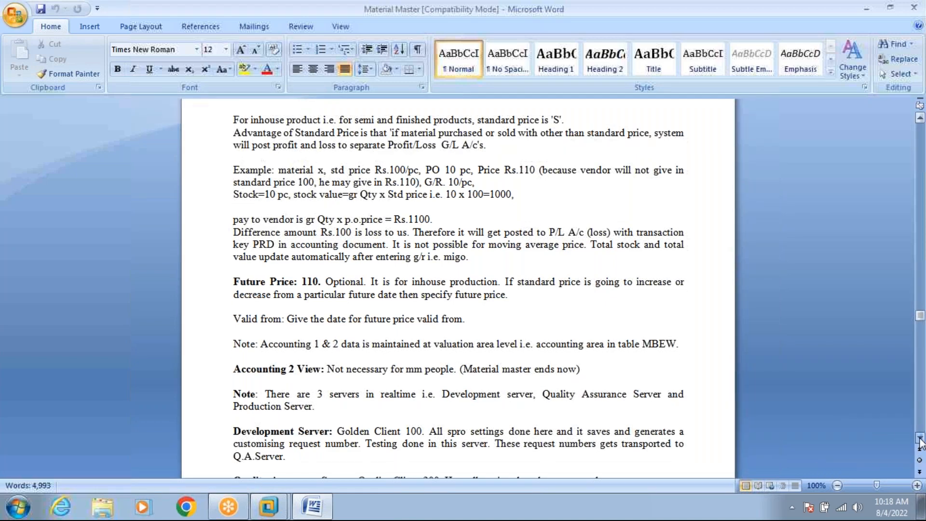
{"action": "left_click", "coordinate": [920, 439]}
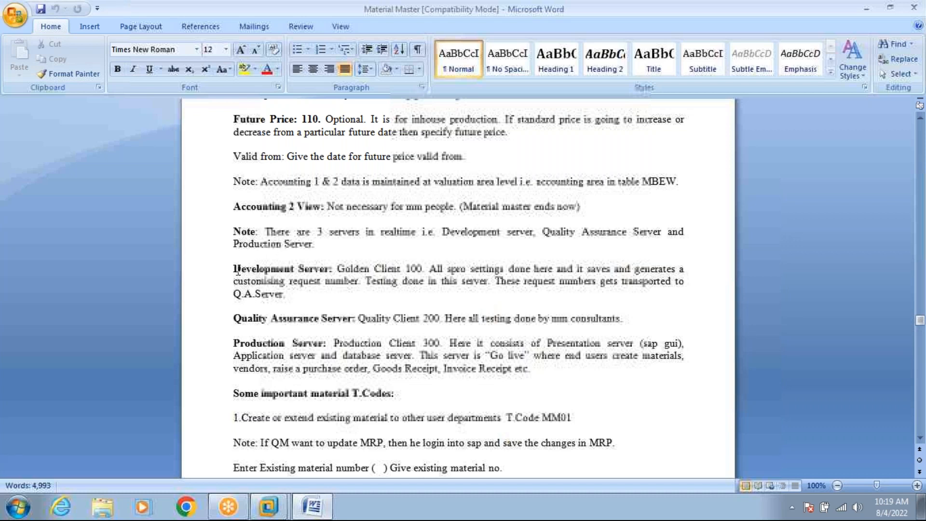
{"action": "left_click", "coordinate": [235, 343]}
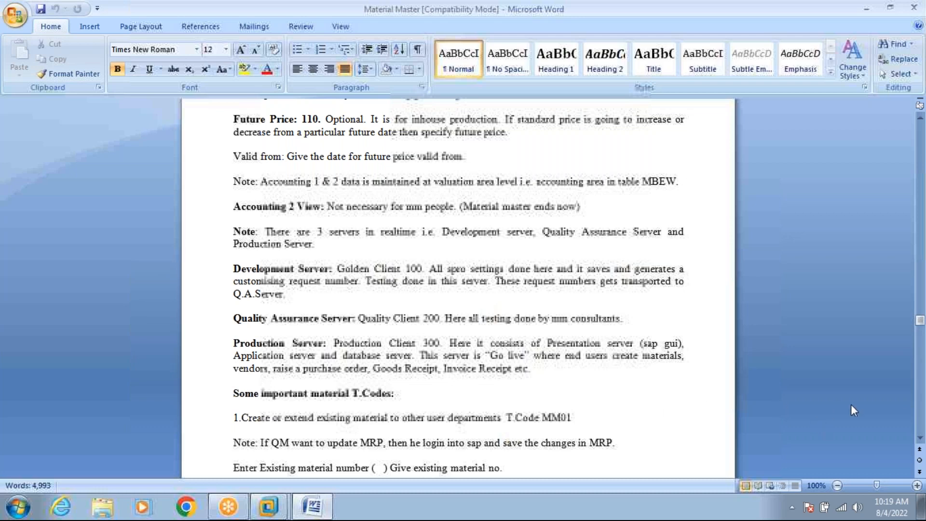
{"action": "left_click", "coordinate": [919, 438]}
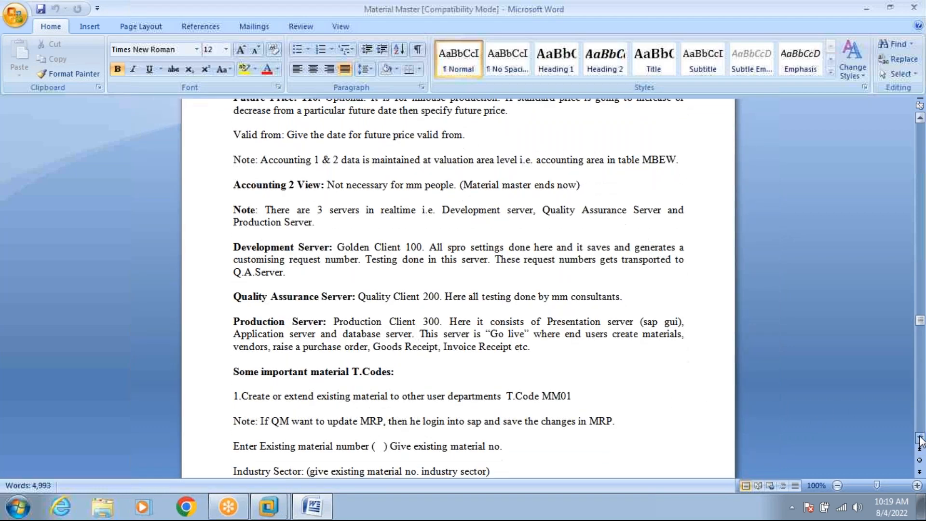
{"action": "left_click", "coordinate": [919, 438]}
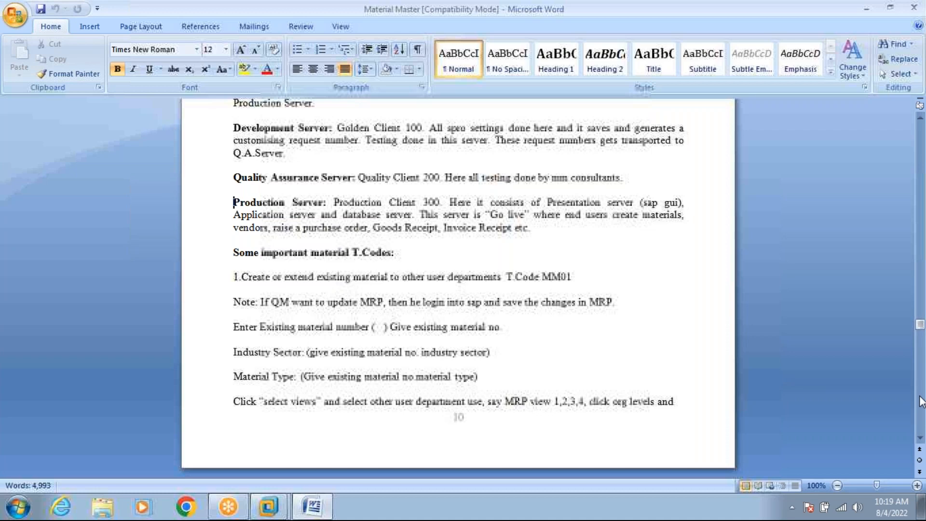
Step: Review the notes on extending an existing material to other departments, plants and storage locations with MM01
{"action": "scroll", "coordinate": [921, 439], "scroll_direction": "down", "scroll_amount": 3}
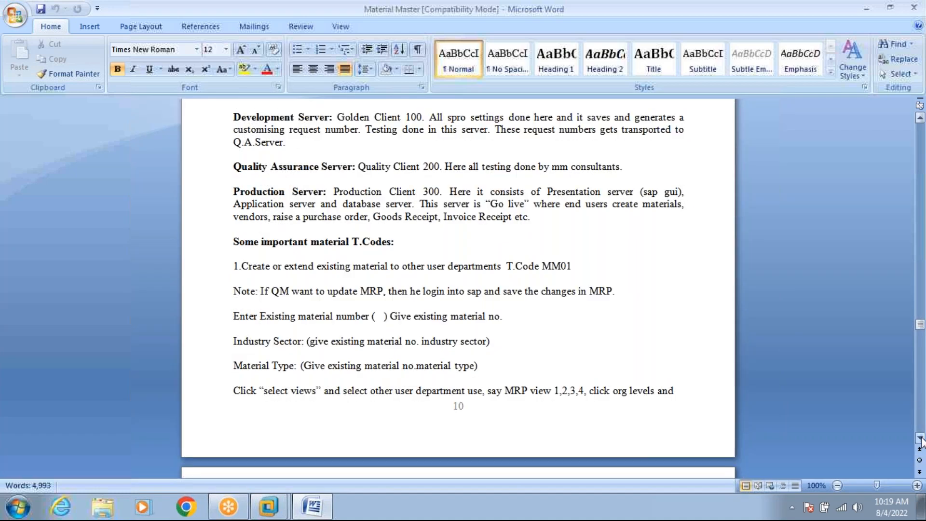
{"action": "scroll", "coordinate": [921, 439], "scroll_direction": "down", "scroll_amount": 7}
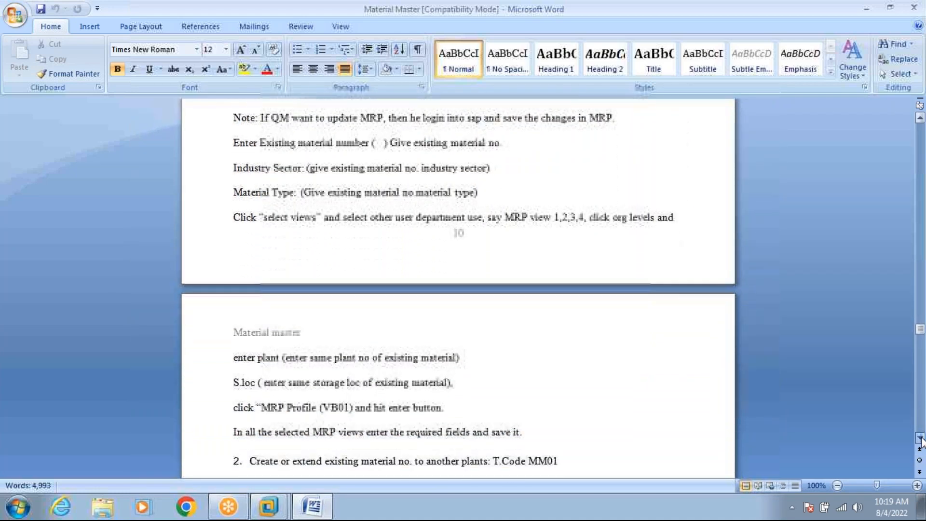
{"action": "scroll", "coordinate": [921, 439], "scroll_direction": "down", "scroll_amount": 5}
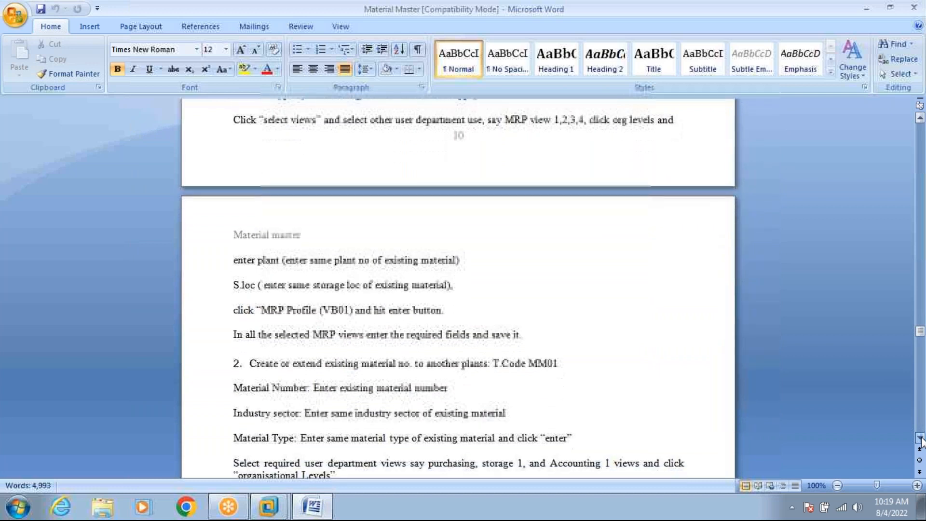
{"action": "scroll", "coordinate": [921, 439], "scroll_direction": "down", "scroll_amount": 6}
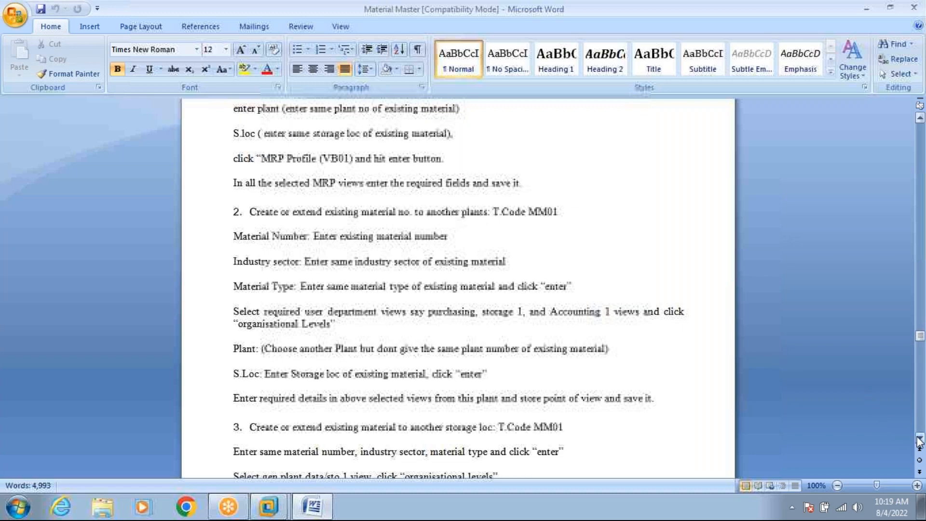
{"action": "scroll", "coordinate": [919, 440], "scroll_direction": "down", "scroll_amount": 7}
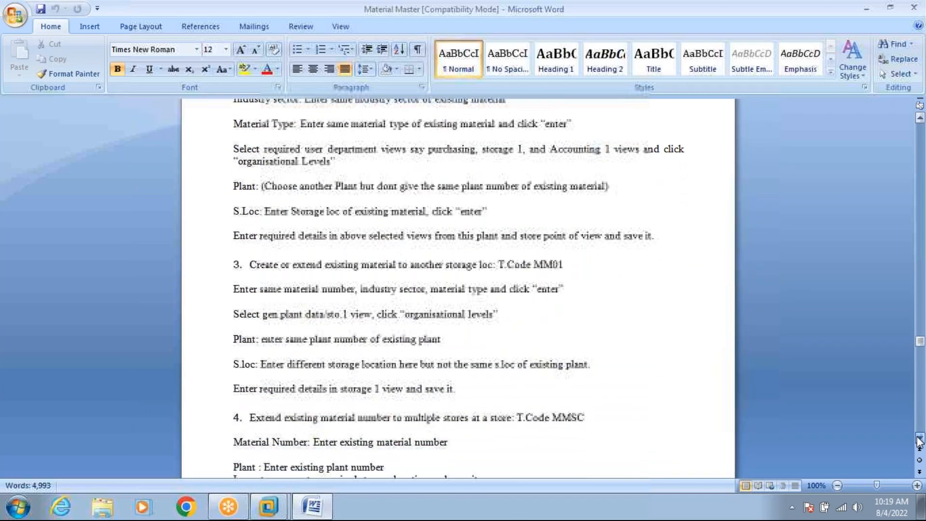
{"action": "scroll", "coordinate": [919, 440], "scroll_direction": "down", "scroll_amount": 2}
{"action": "left_click", "coordinate": [553, 221]}
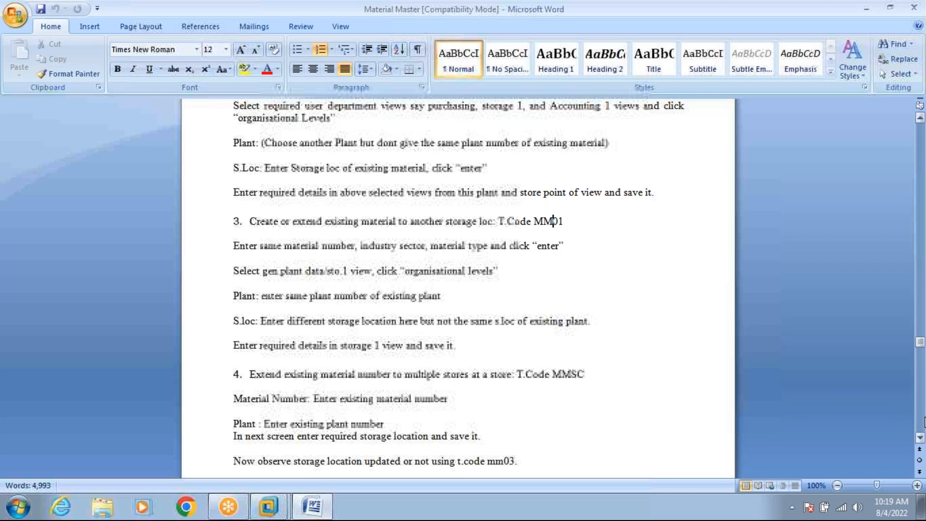
Step: Review the notes on extending a material to multiple stores with MMSC and changing the material price with MR21
{"action": "scroll", "coordinate": [920, 440], "scroll_direction": "down", "scroll_amount": 3}
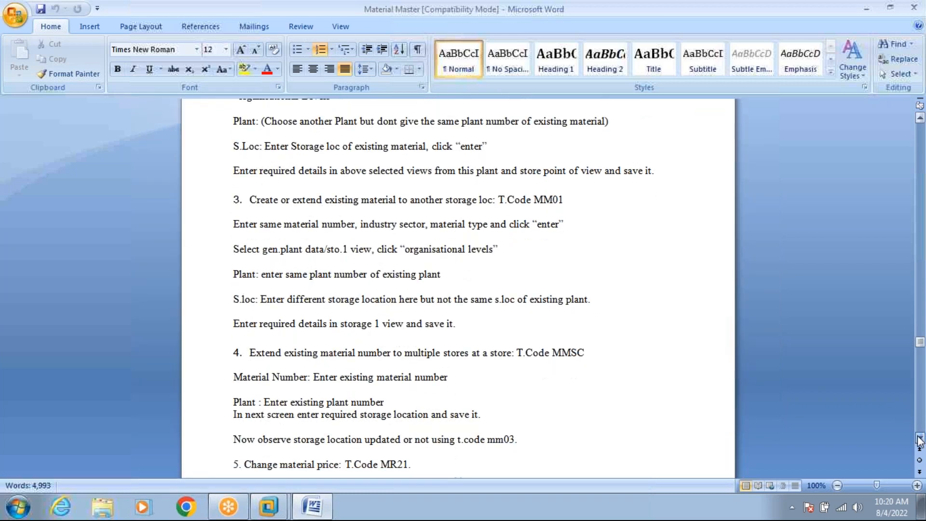
{"action": "scroll", "coordinate": [920, 440], "scroll_direction": "down", "scroll_amount": 3}
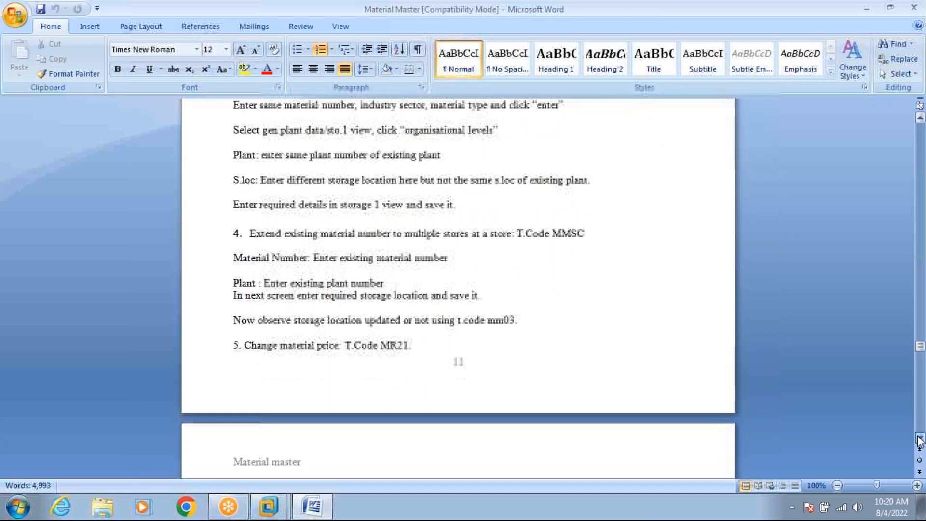
{"action": "scroll", "coordinate": [920, 440], "scroll_direction": "down", "scroll_amount": 3}
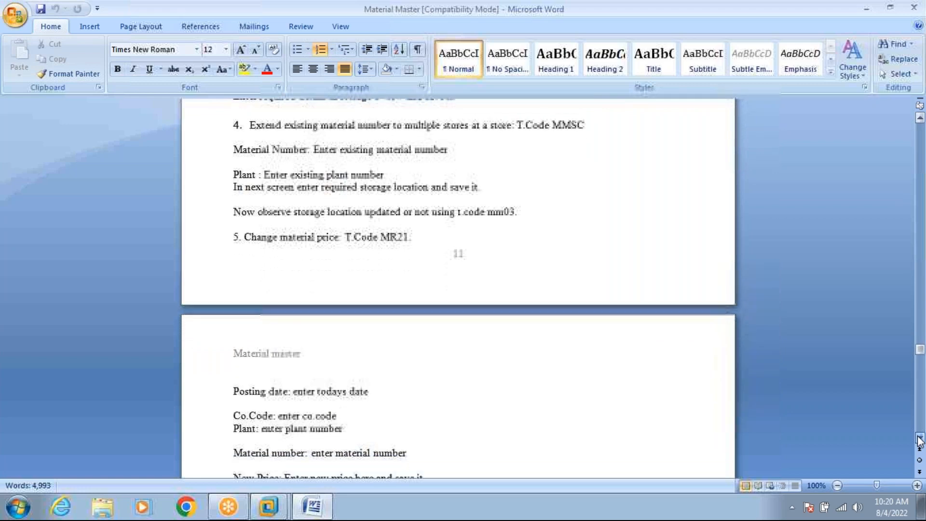
{"action": "scroll", "coordinate": [919, 440], "scroll_direction": "down", "scroll_amount": 1}
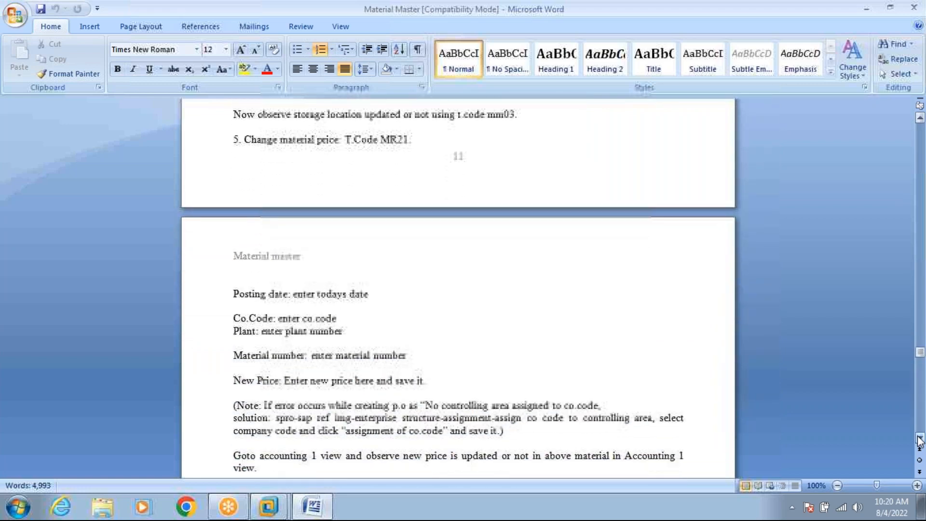
{"action": "scroll", "coordinate": [919, 440], "scroll_direction": "down", "scroll_amount": 3}
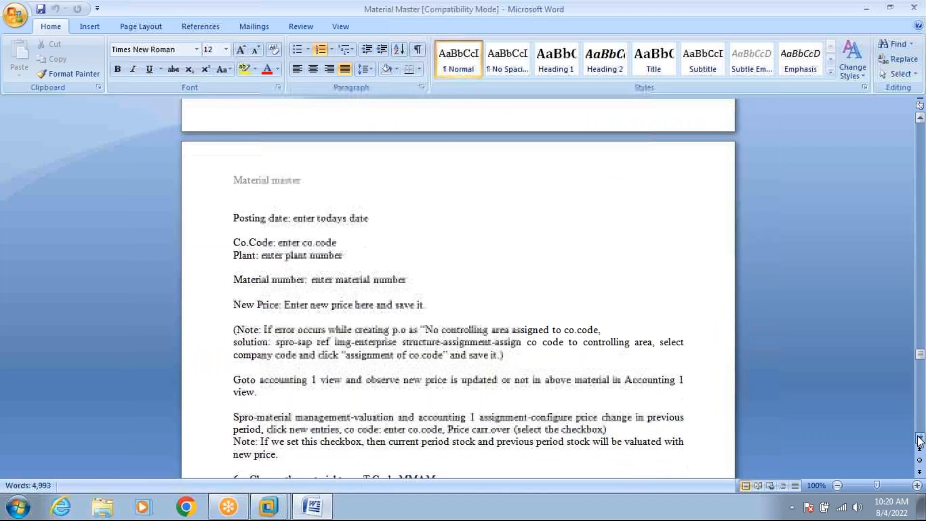
{"action": "scroll", "coordinate": [920, 440], "scroll_direction": "down", "scroll_amount": 3}
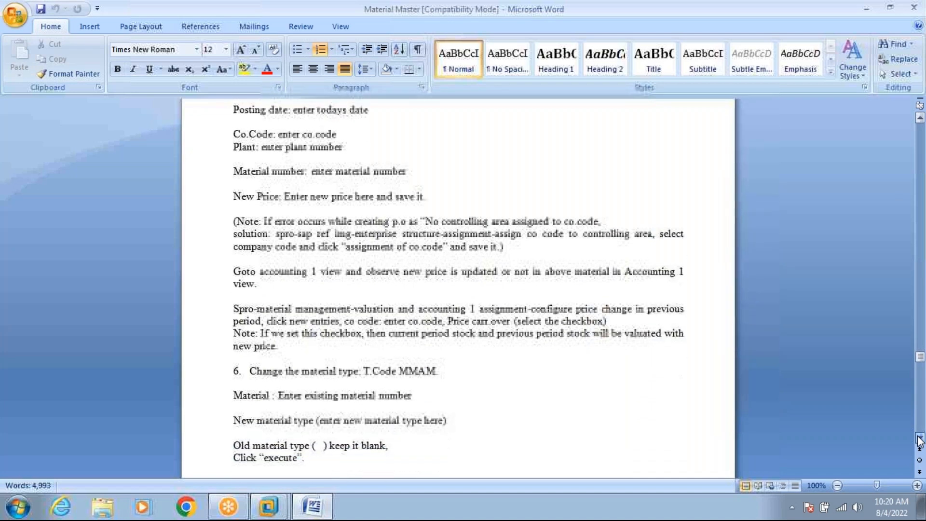
{"action": "scroll", "coordinate": [920, 440], "scroll_direction": "down", "scroll_amount": 3}
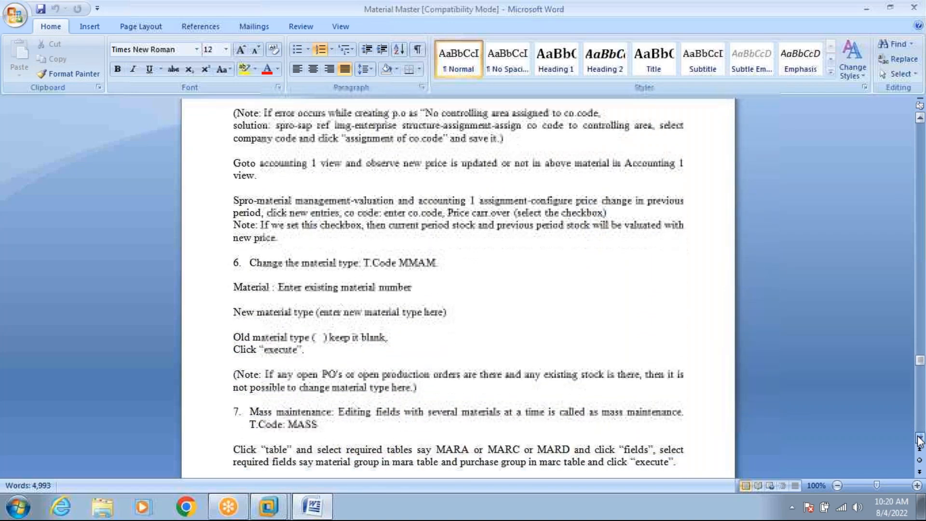
Step: Review the notes on changing the material type with MMAM and on mass maintenance of several materials with MASS
{"action": "scroll", "coordinate": [919, 440], "scroll_direction": "down", "scroll_amount": 2}
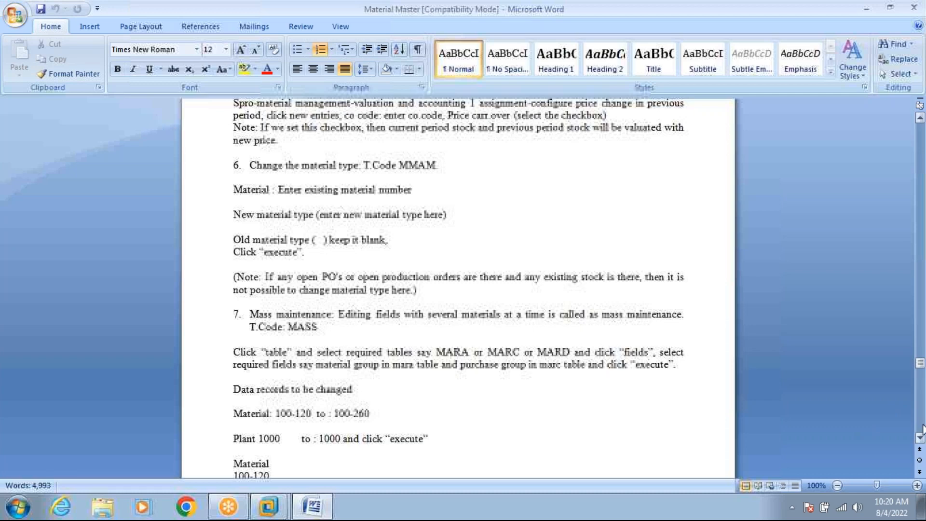
{"action": "scroll", "coordinate": [920, 438], "scroll_direction": "down", "scroll_amount": 3}
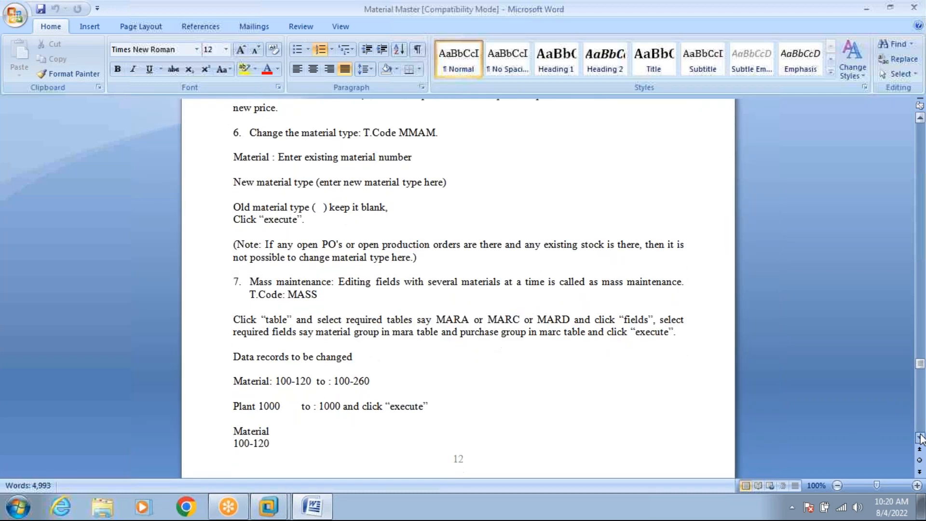
{"action": "scroll", "coordinate": [920, 438], "scroll_direction": "down", "scroll_amount": 5}
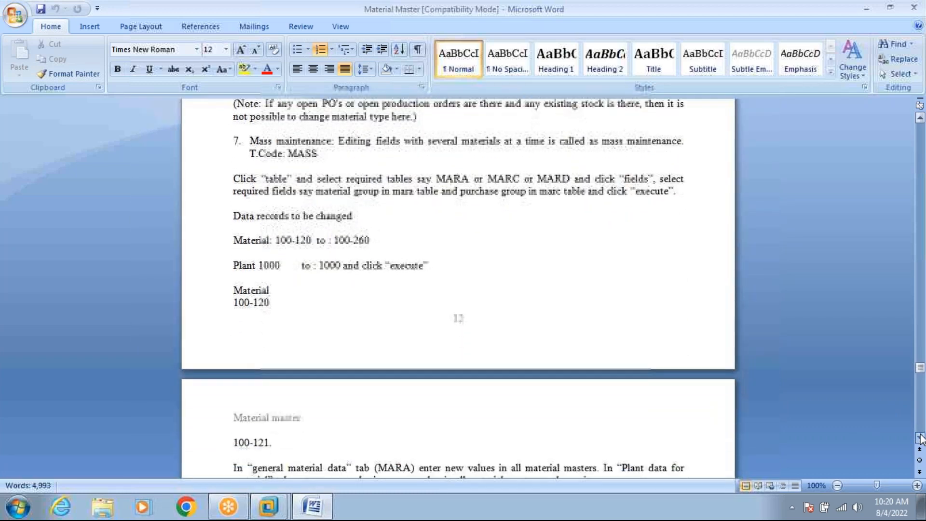
{"action": "scroll", "coordinate": [920, 438], "scroll_direction": "down", "scroll_amount": 3}
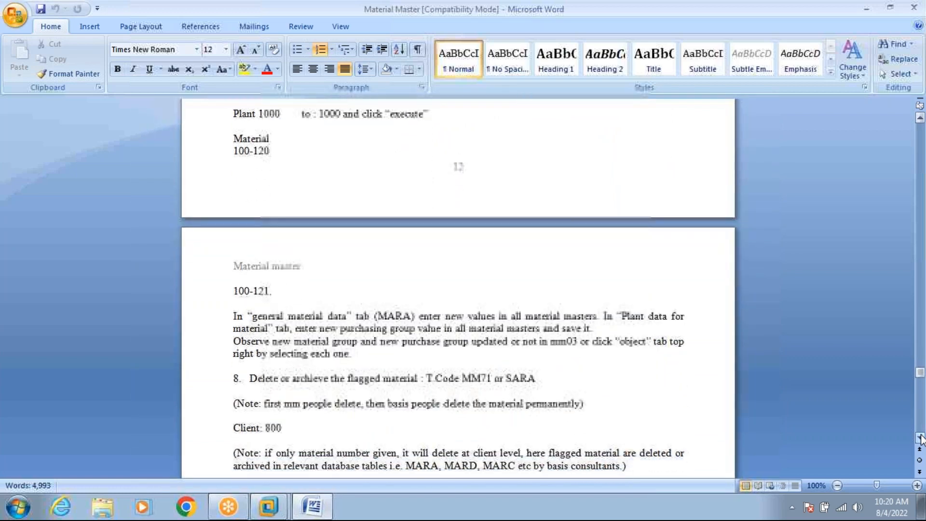
{"action": "scroll", "coordinate": [920, 438], "scroll_direction": "down", "scroll_amount": 1}
{"action": "scroll", "coordinate": [920, 438], "scroll_direction": "down", "scroll_amount": 5}
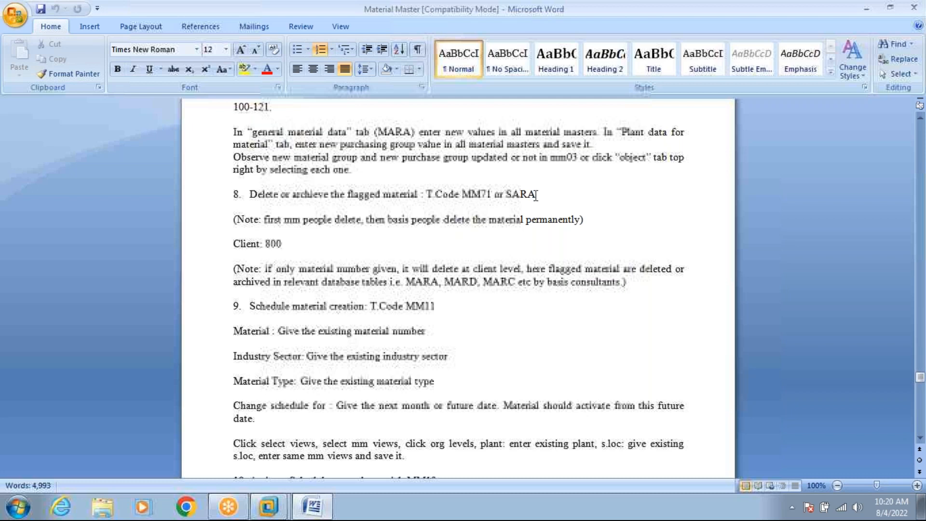
Step: Review the notes on archiving flagged materials with MM71 or SARA and scheduling material creation with MM11, through to the material type questions
{"action": "left_click", "coordinate": [524, 219]}
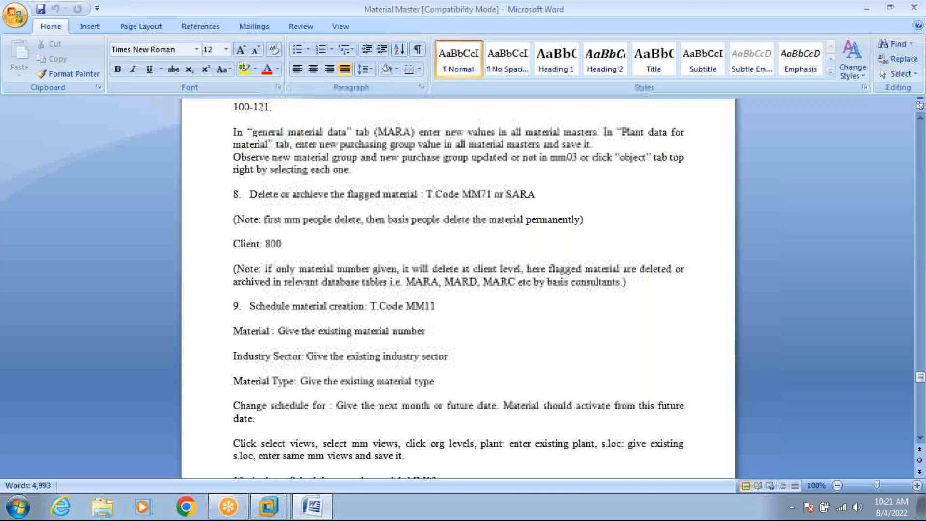
{"action": "left_click_drag", "start_coordinate": [920, 438], "coordinate": [920, 438]}
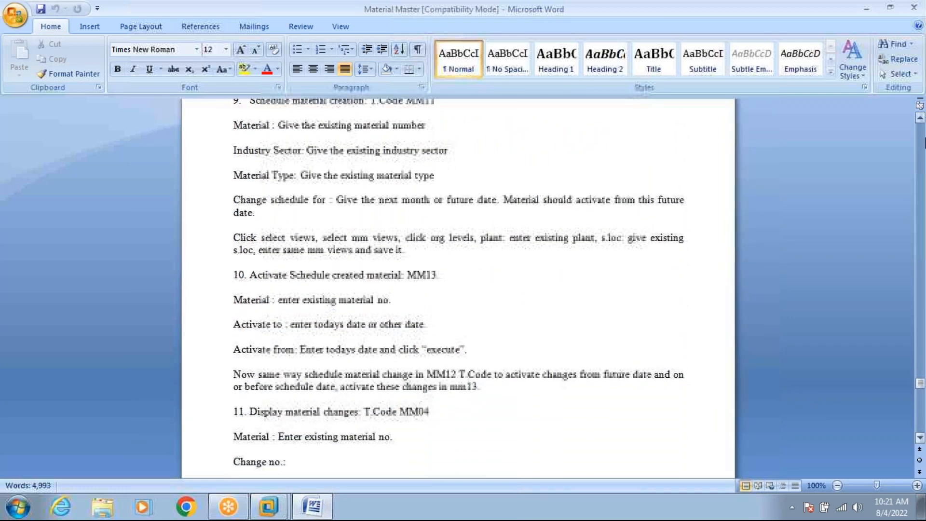
{"action": "left_click_drag", "start_coordinate": [921, 119], "coordinate": [920, 119]}
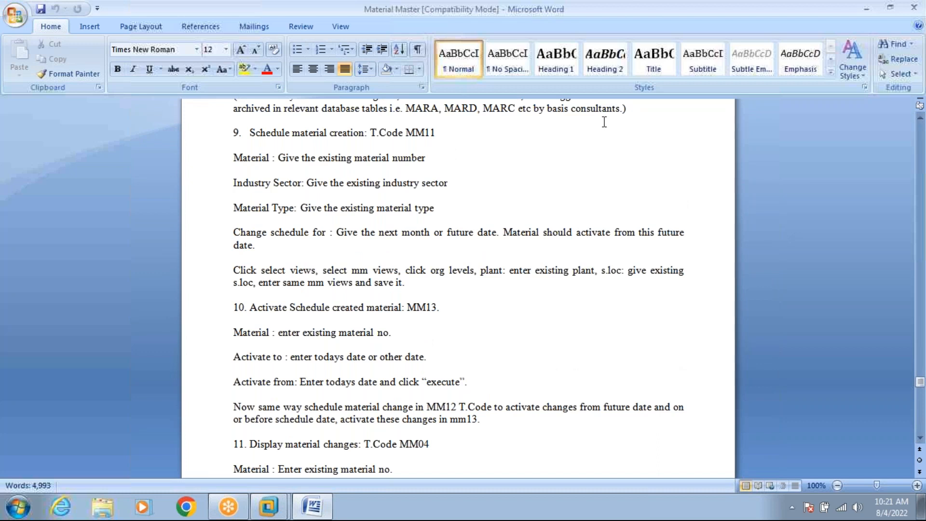
{"action": "left_click", "coordinate": [438, 132]}
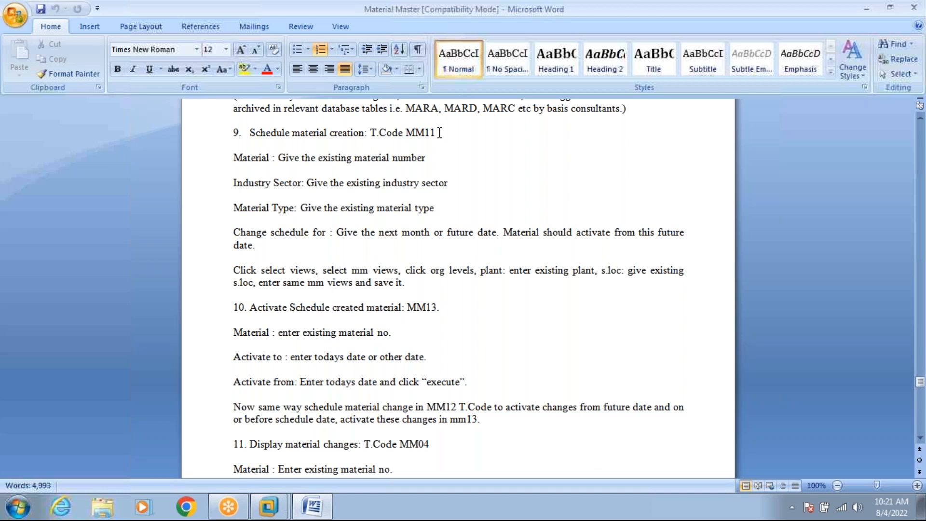
{"action": "mouse_move", "coordinate": [269, 506]}
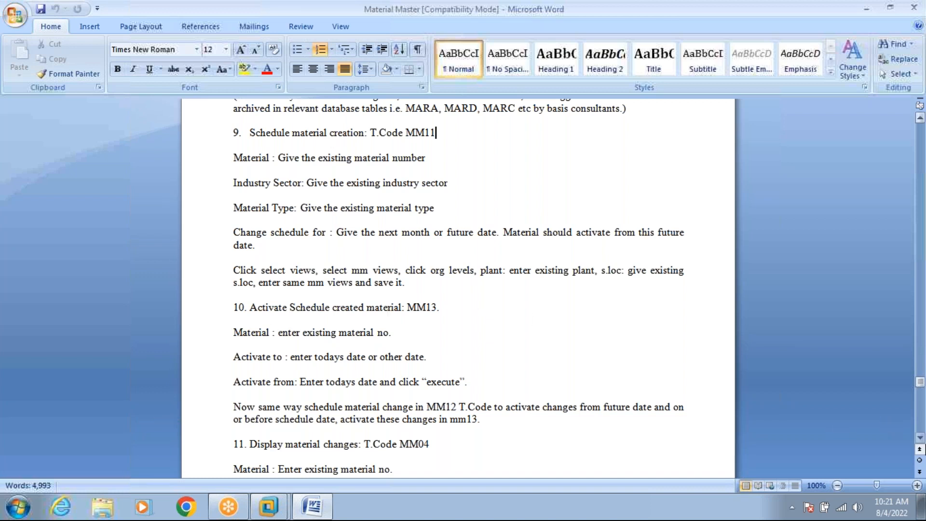
{"action": "left_click_drag", "start_coordinate": [922, 436], "coordinate": [920, 440]}
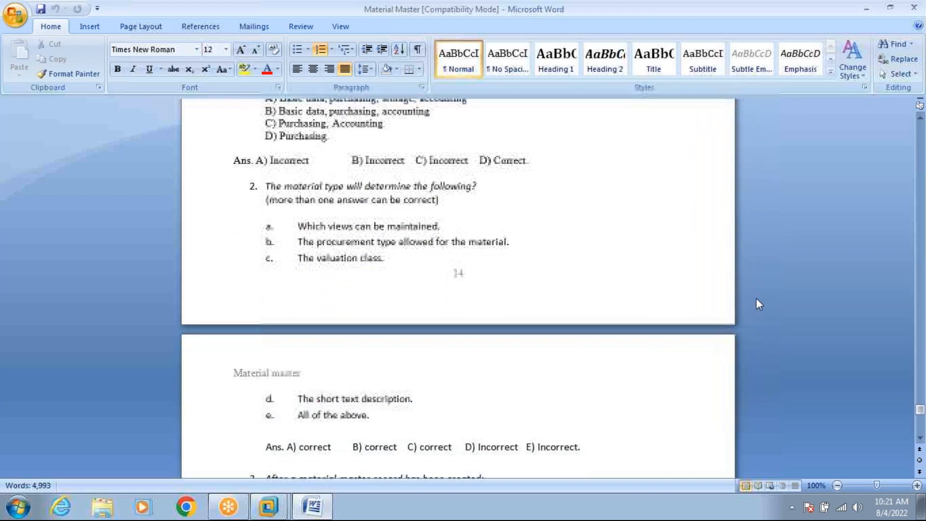